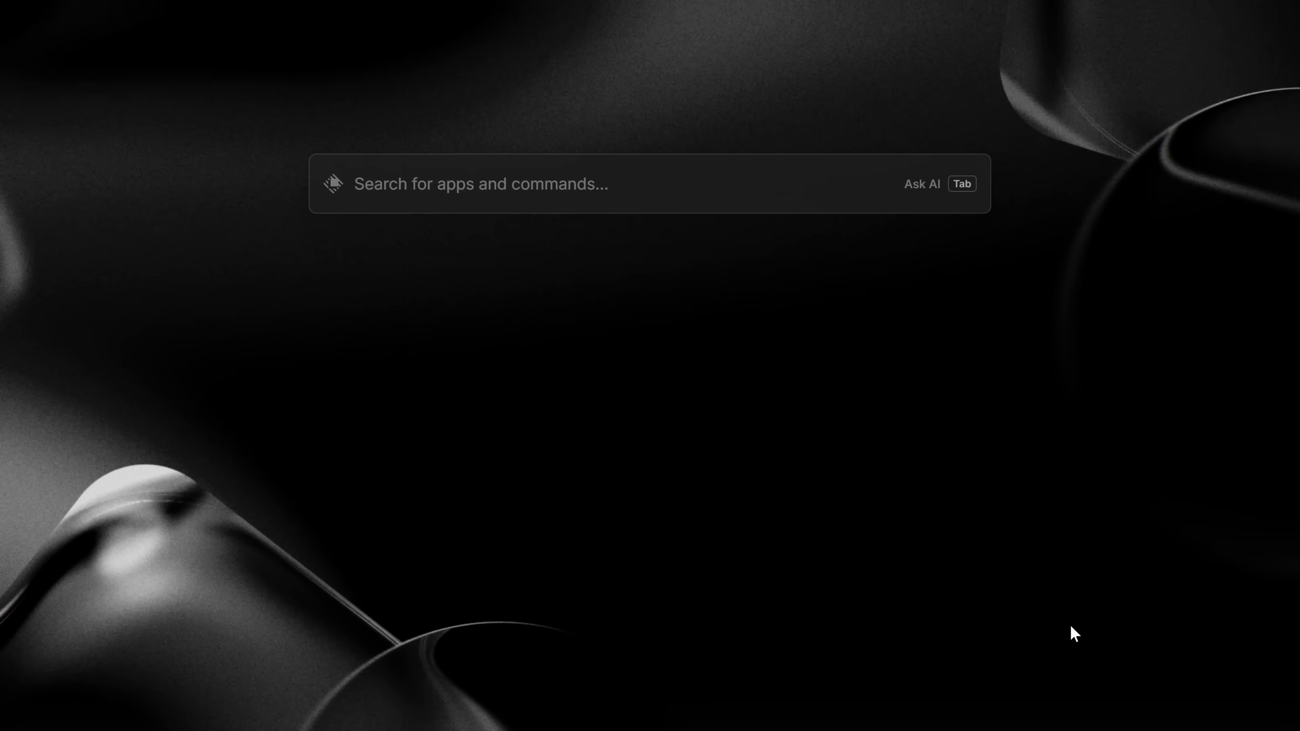
# - Try launcher searches for excel, bluetooth and background, then start installing Raycast from Microsoft Store
pyautogui.write('excel')
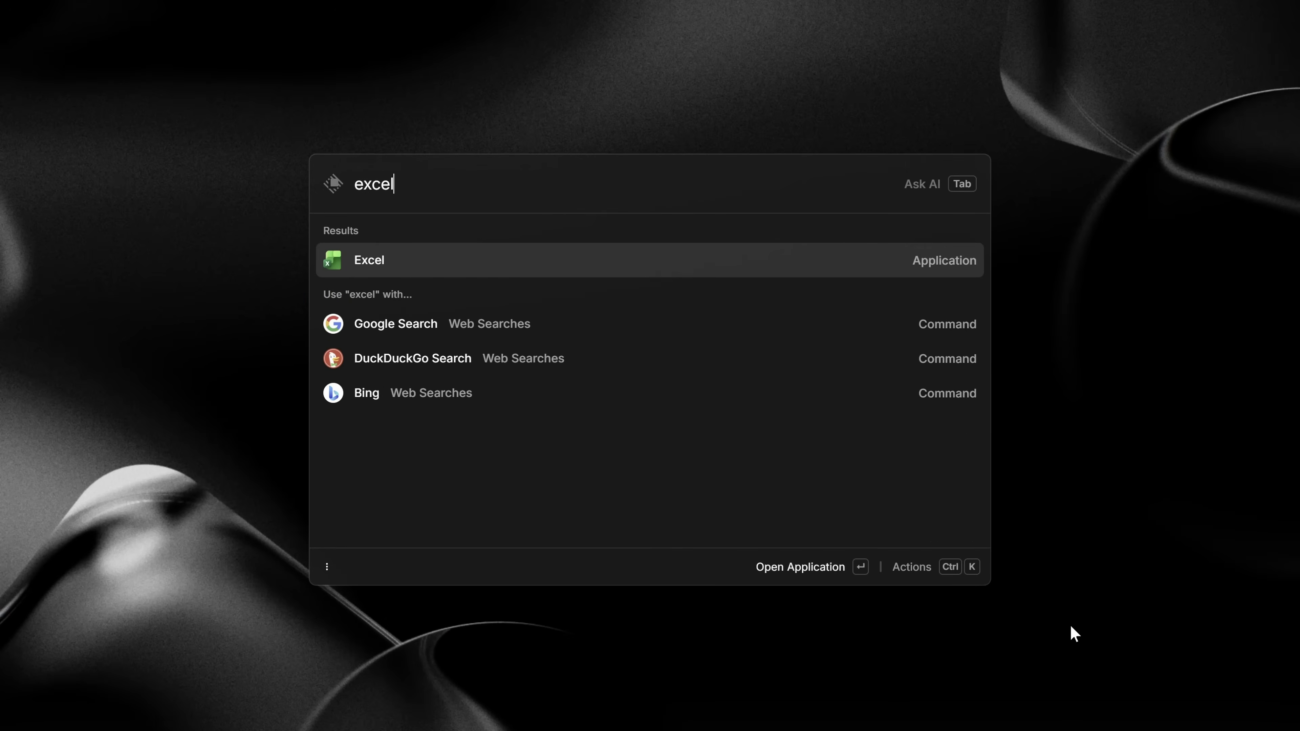
pyautogui.write('blueto')
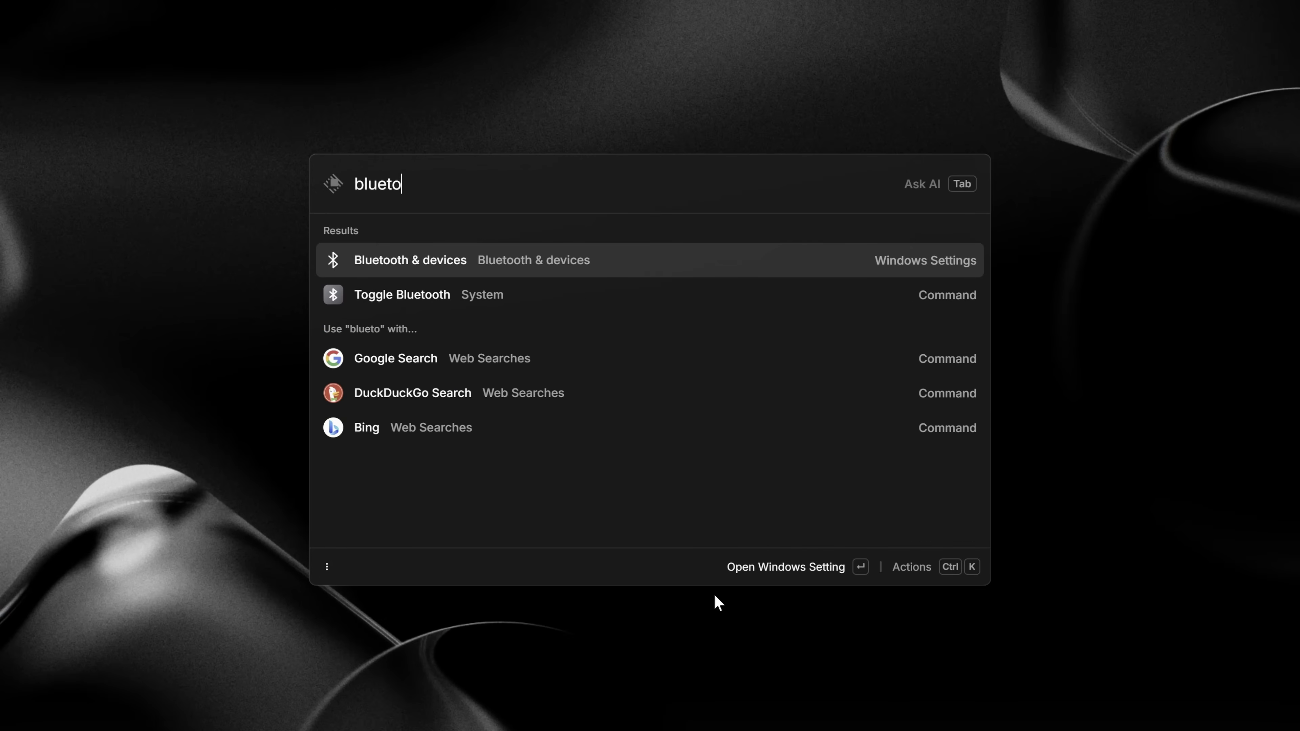
pyautogui.write('oth')
pyautogui.press('Down')
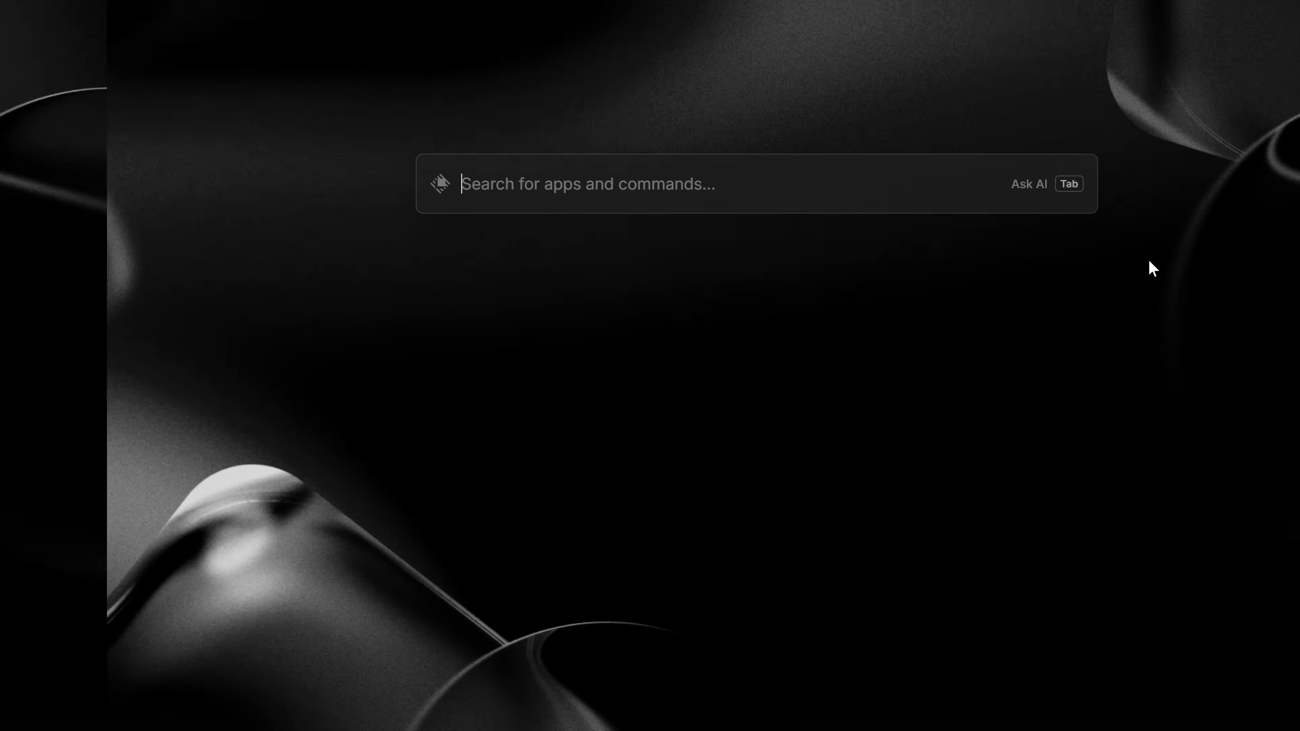
pyautogui.write('back')
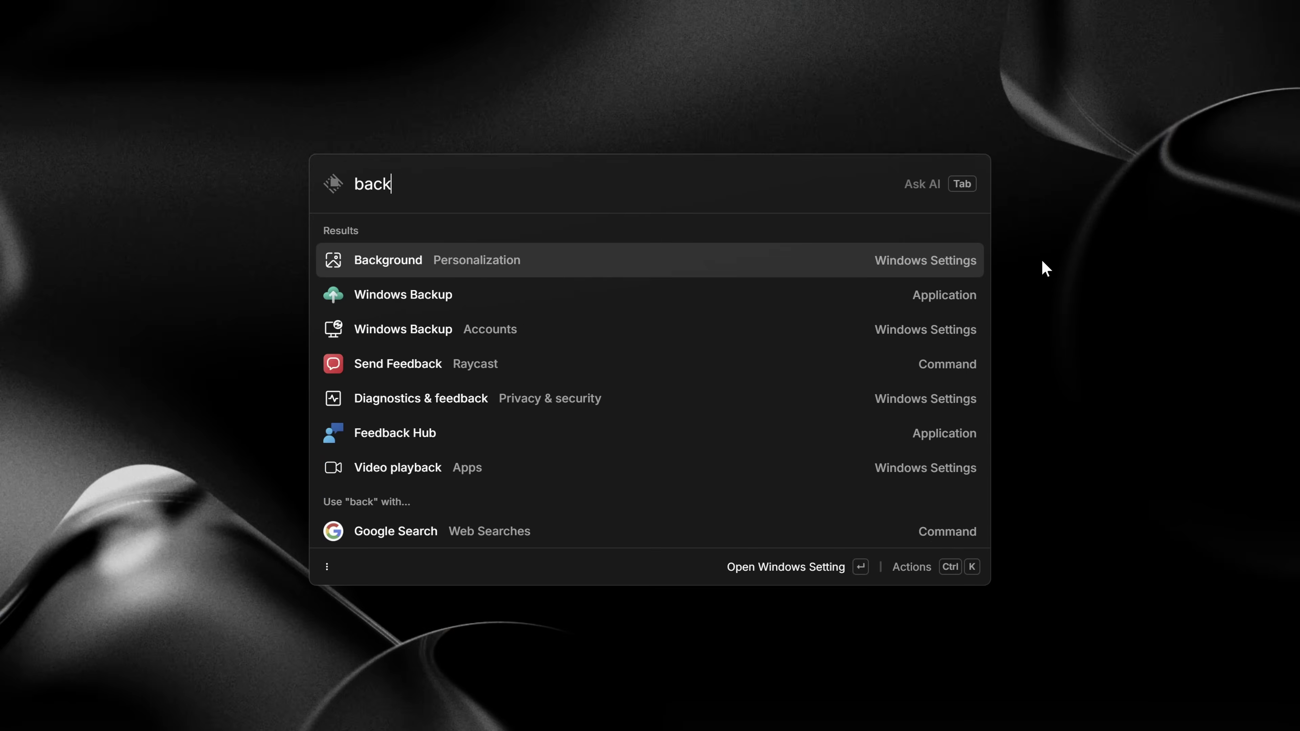
pyautogui.write('grou')
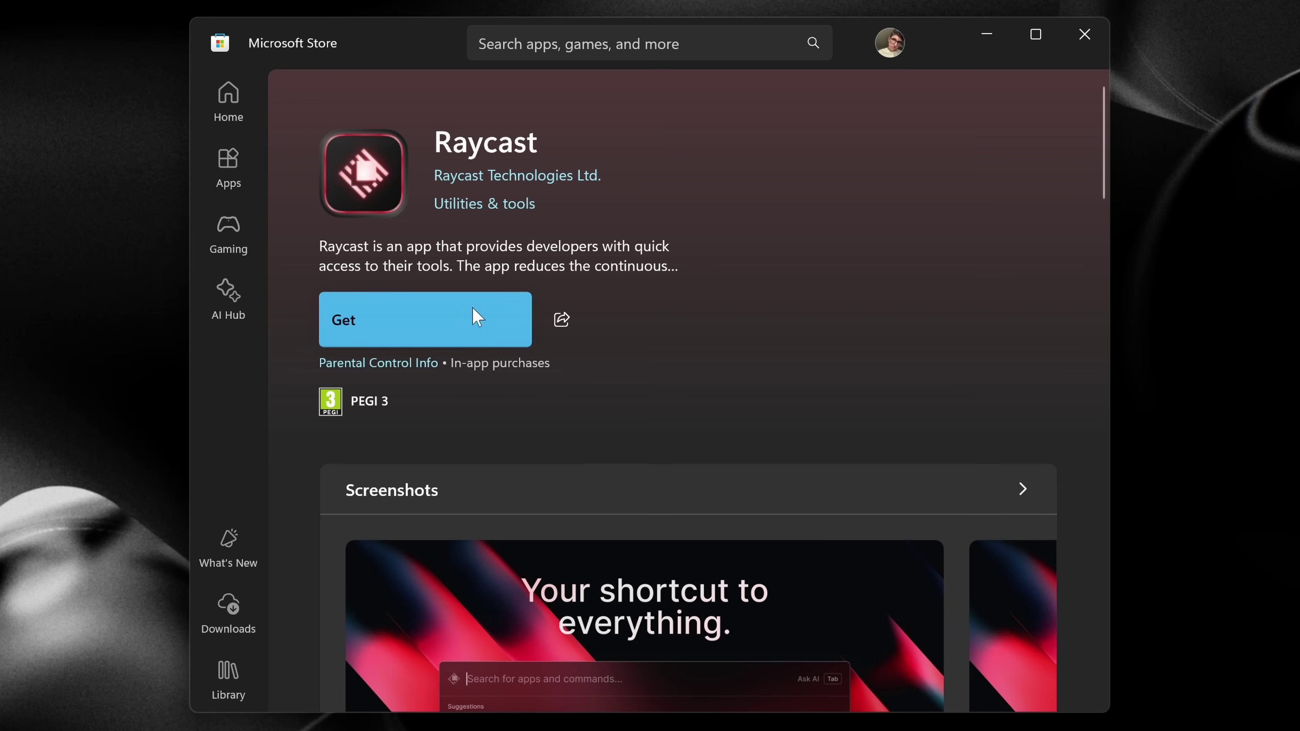
pyautogui.click(475, 316)
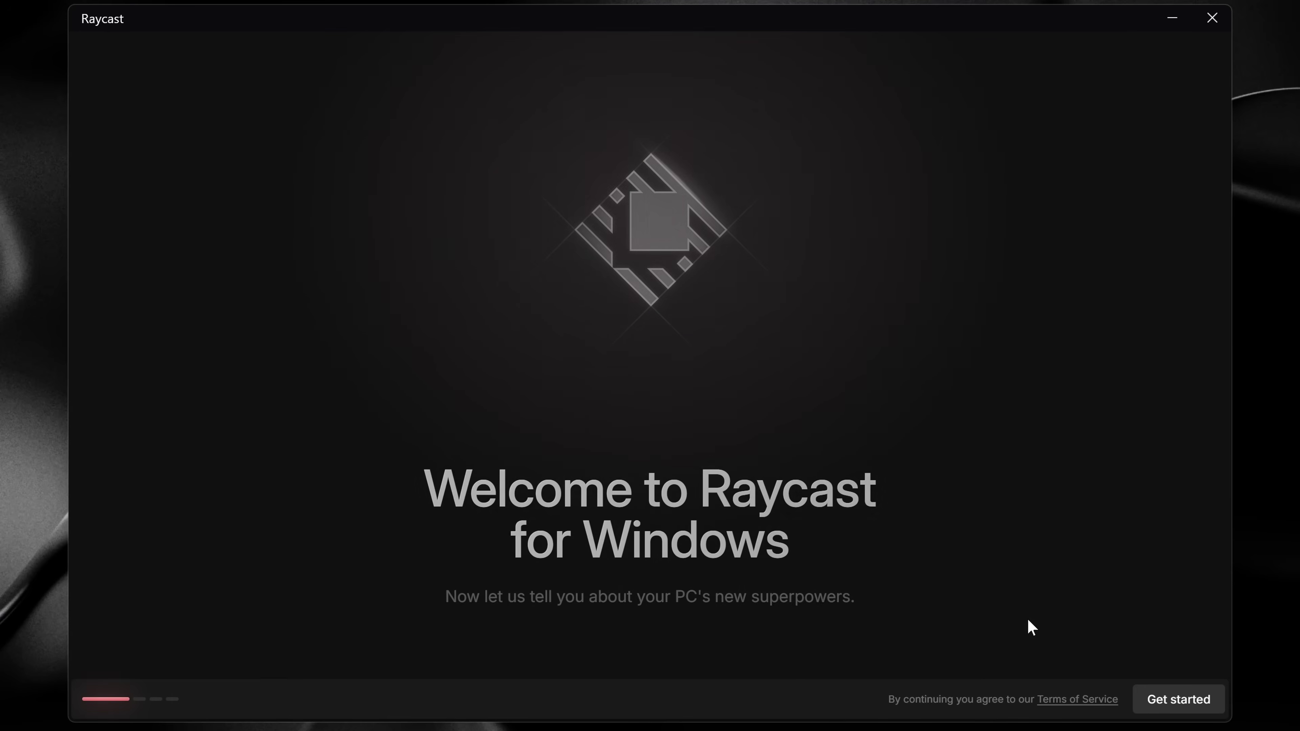
# - Choose Get started on Raycast's welcome screen to reach the Out of the box features page
pyautogui.click(1160, 698)
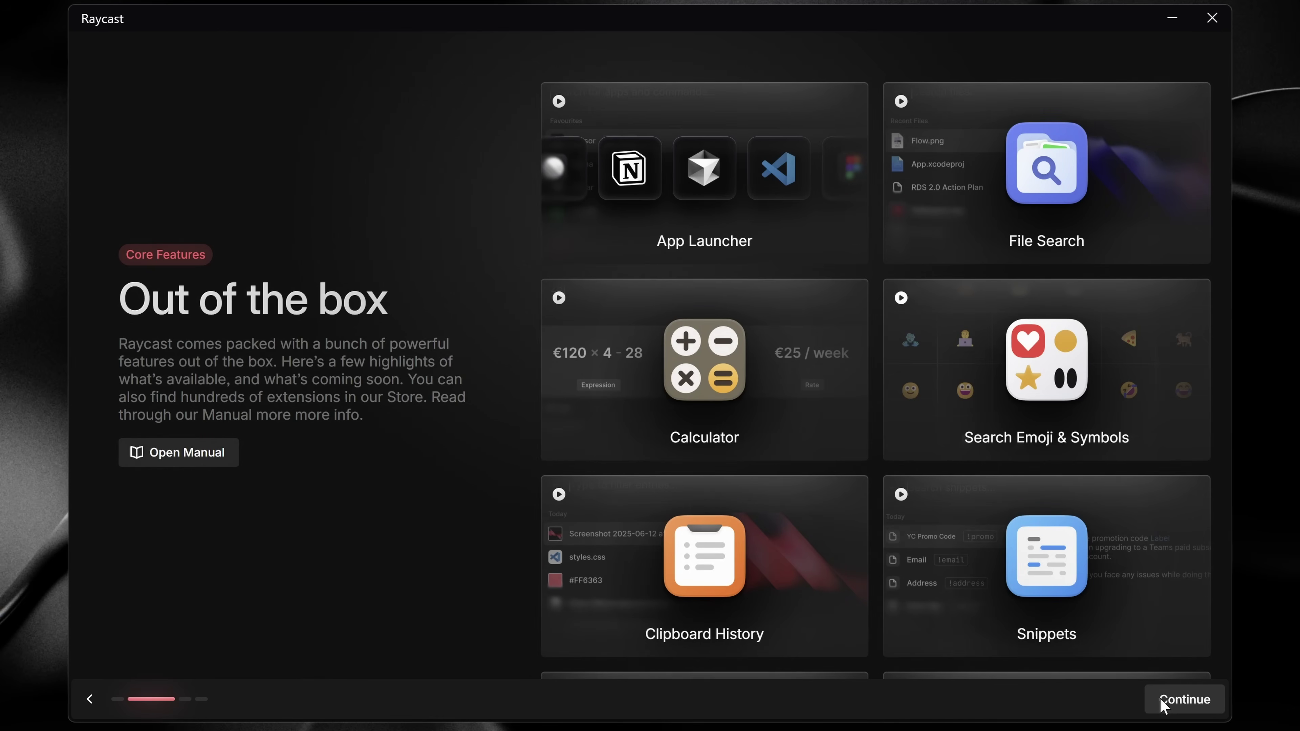
pyautogui.moveTo(1137, 646)
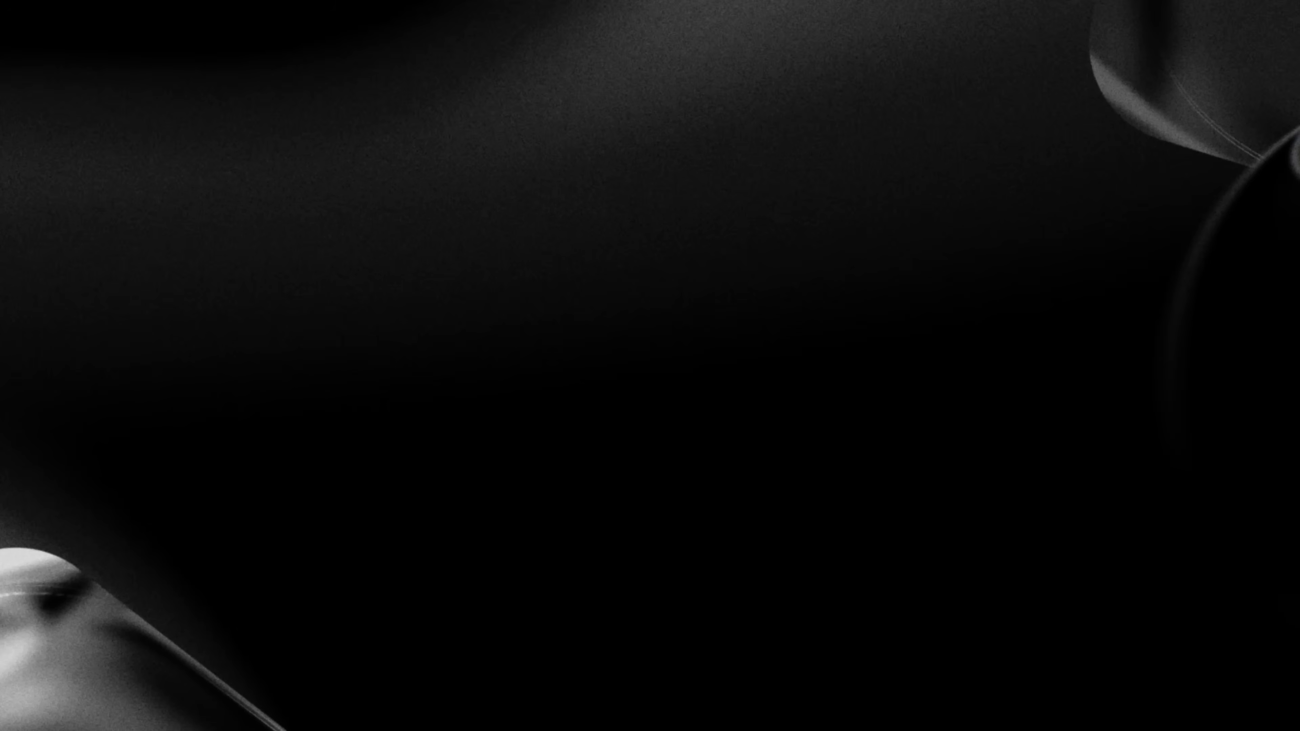
pyautogui.hotkey('alt', 'space')
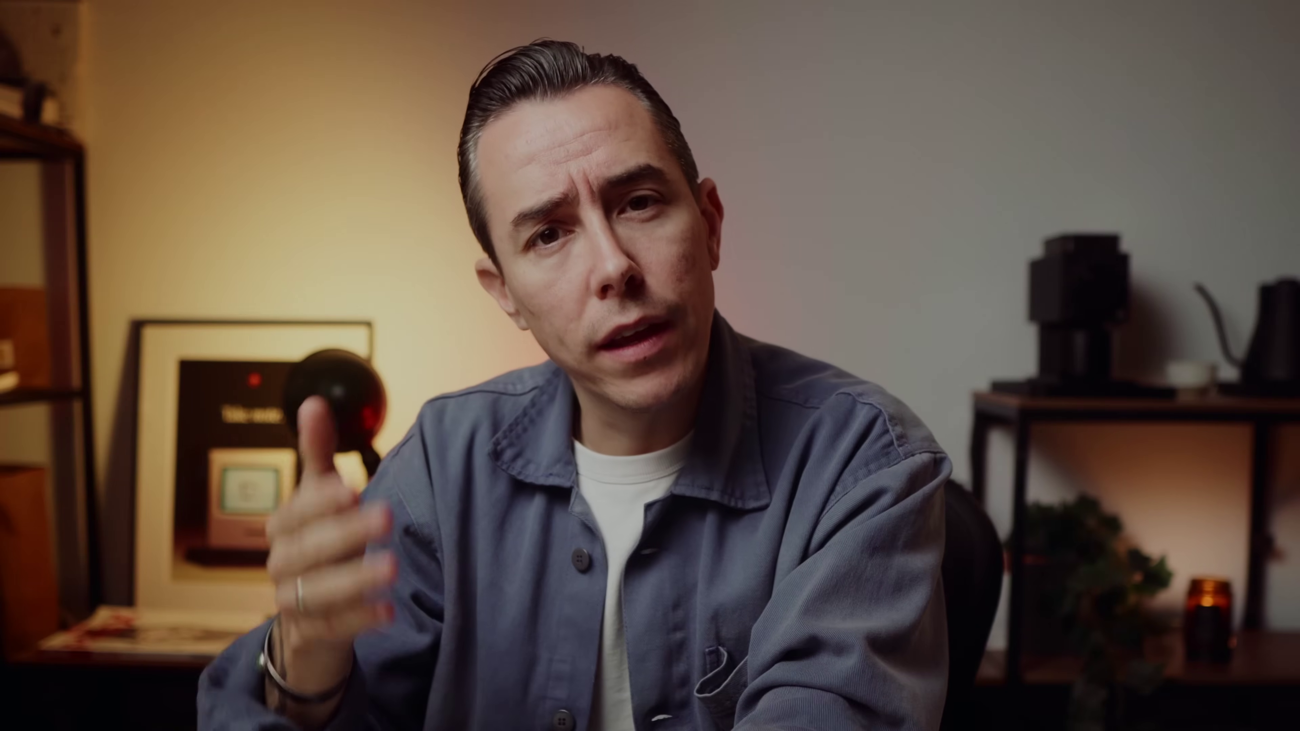
pyautogui.write('excel')
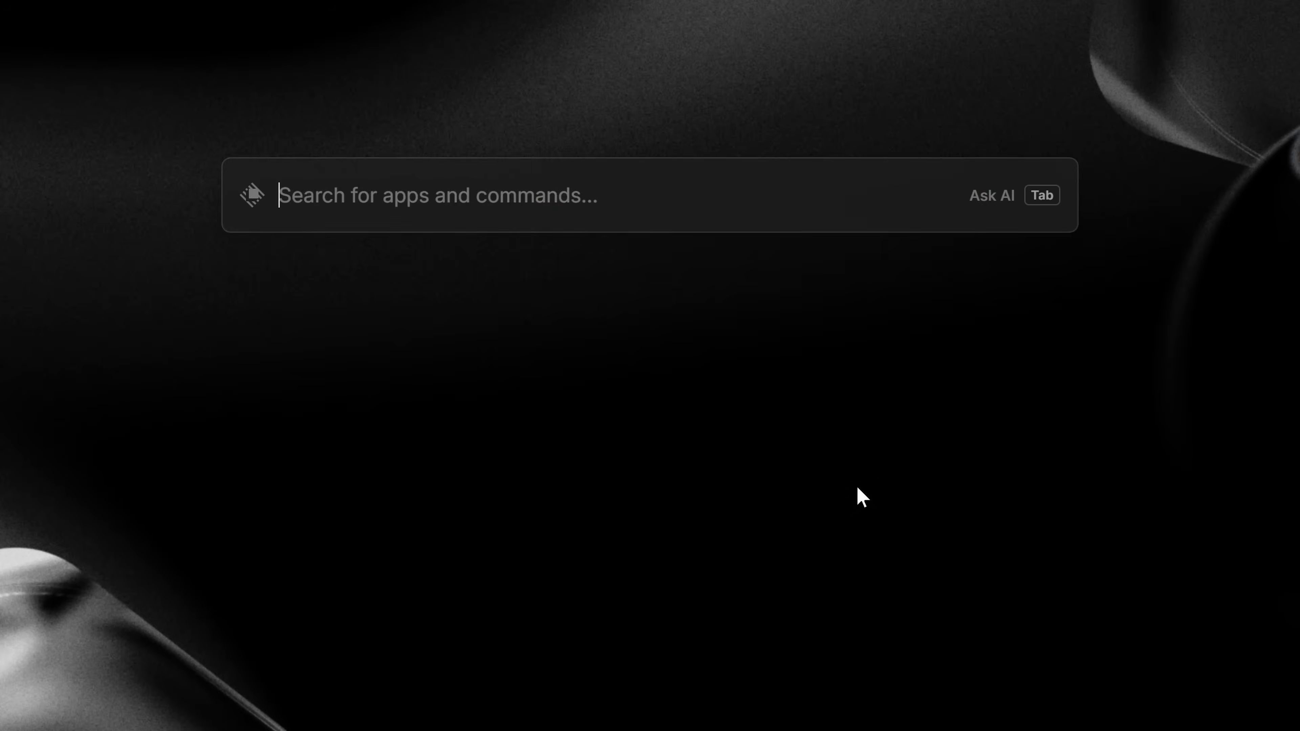
pyautogui.write('citie')
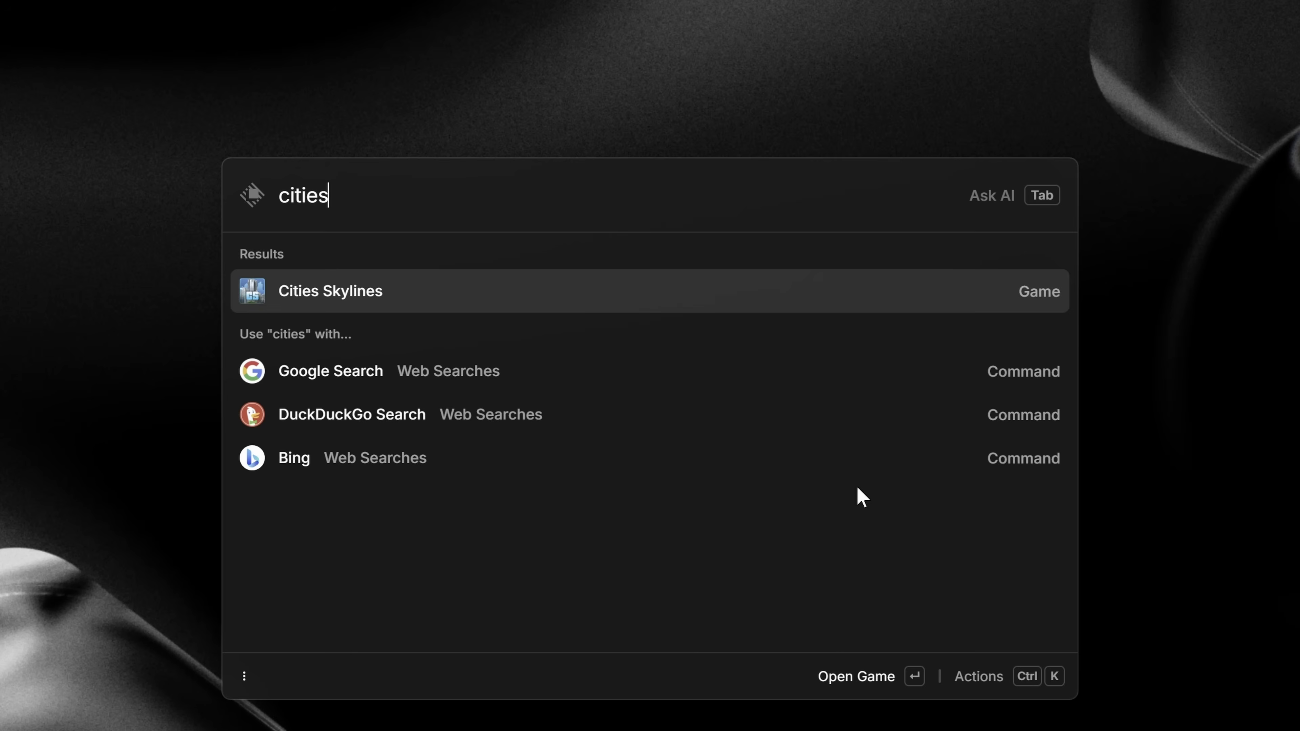
pyautogui.write('s')
pyautogui.hotkey('ctrl', 'BackSpace')
pyautogui.write('games')
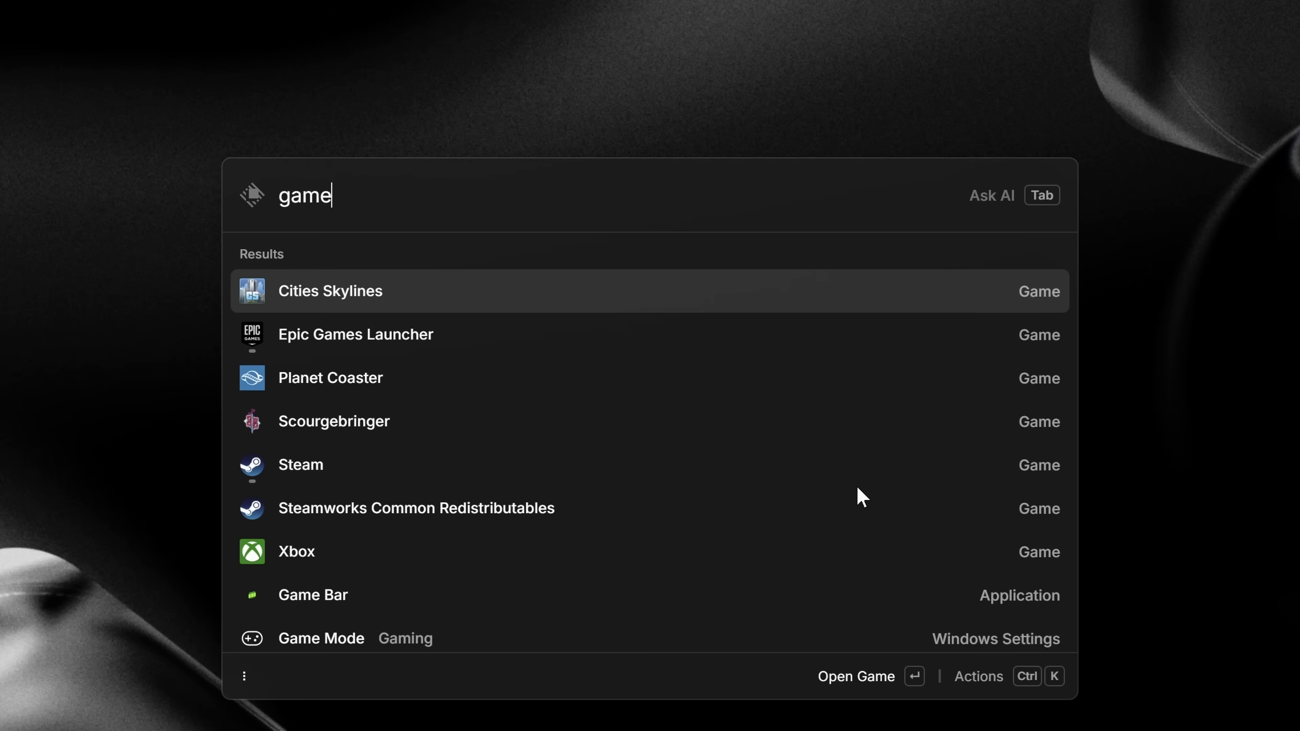
pyautogui.press('Down')
pyautogui.press('Down')
pyautogui.press('Down')
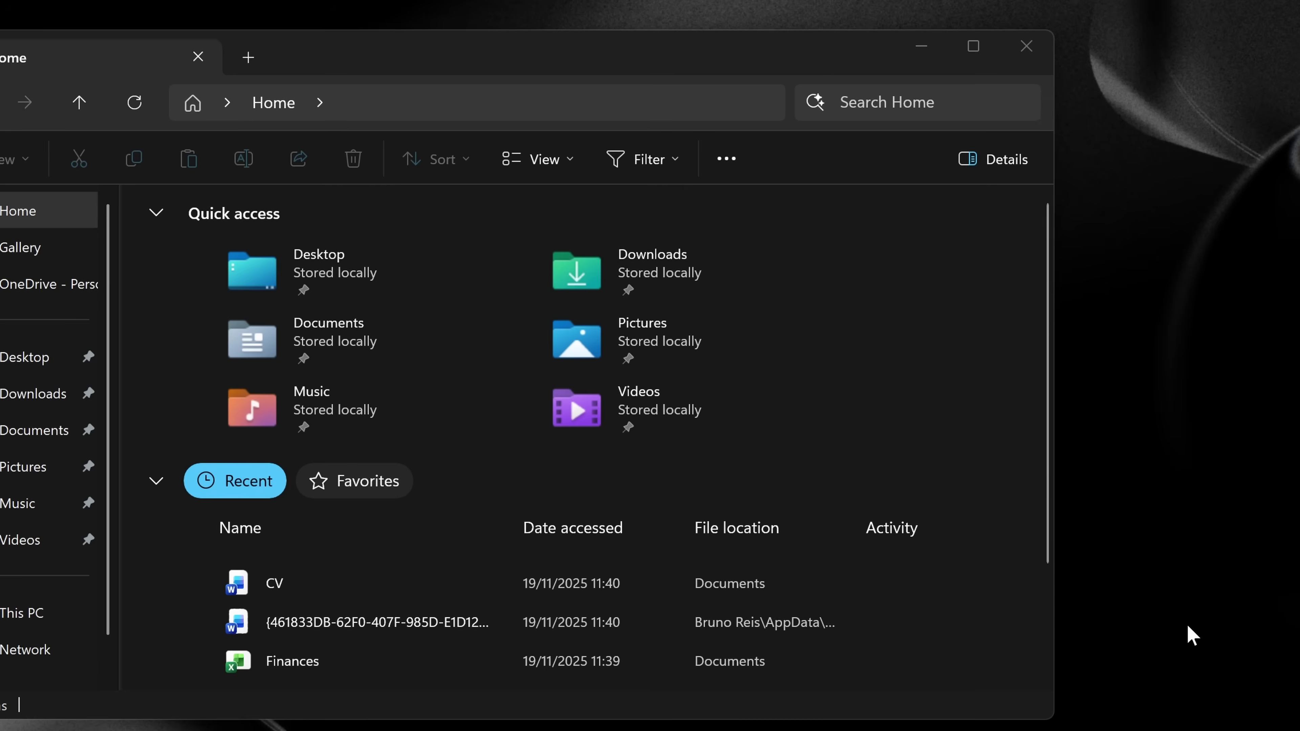
pyautogui.hotkey('alt', 'space')
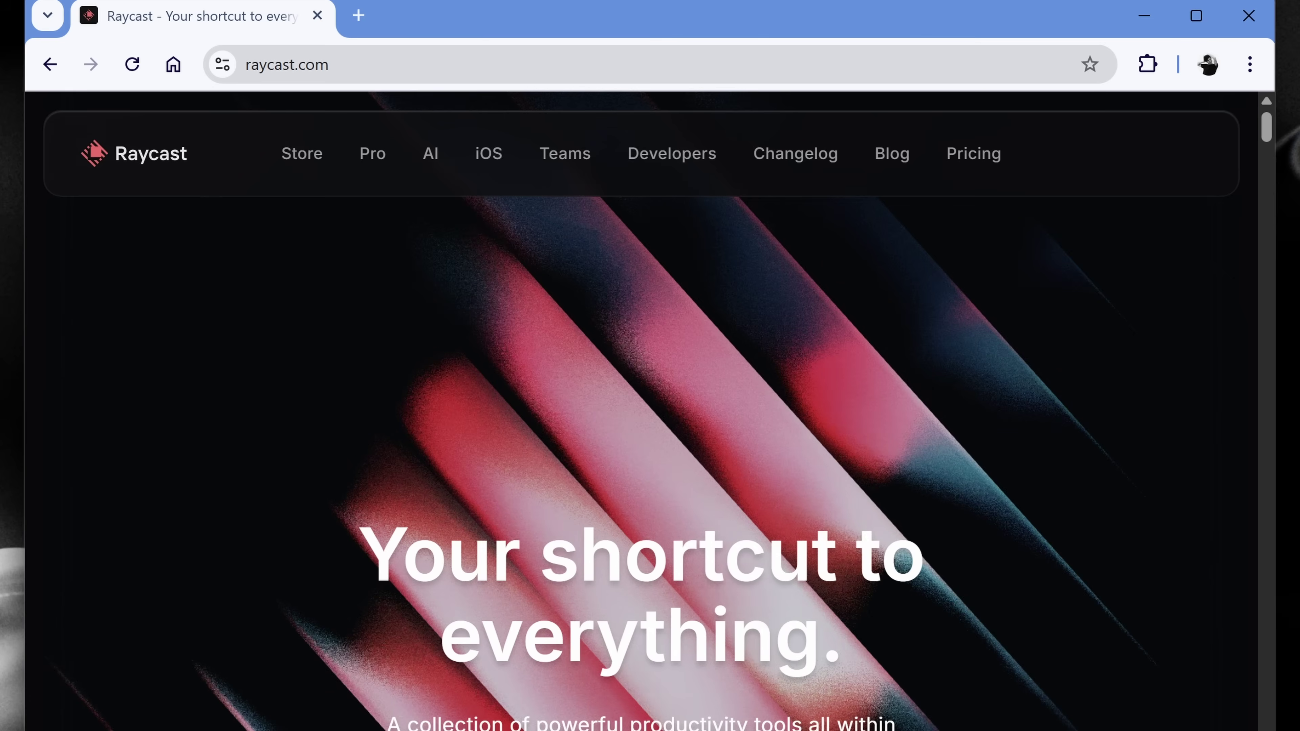
pyautogui.hotkey('alt', 'space')
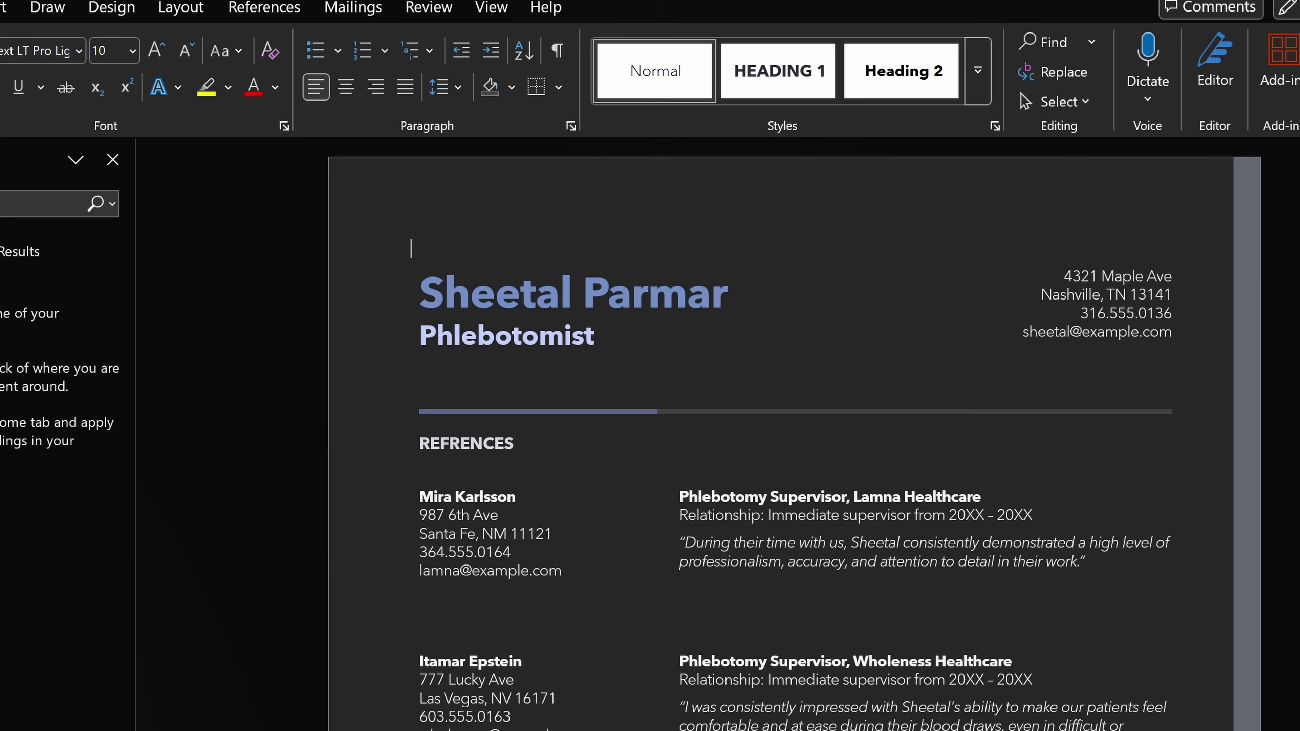
pyautogui.hotkey('alt', 'space')
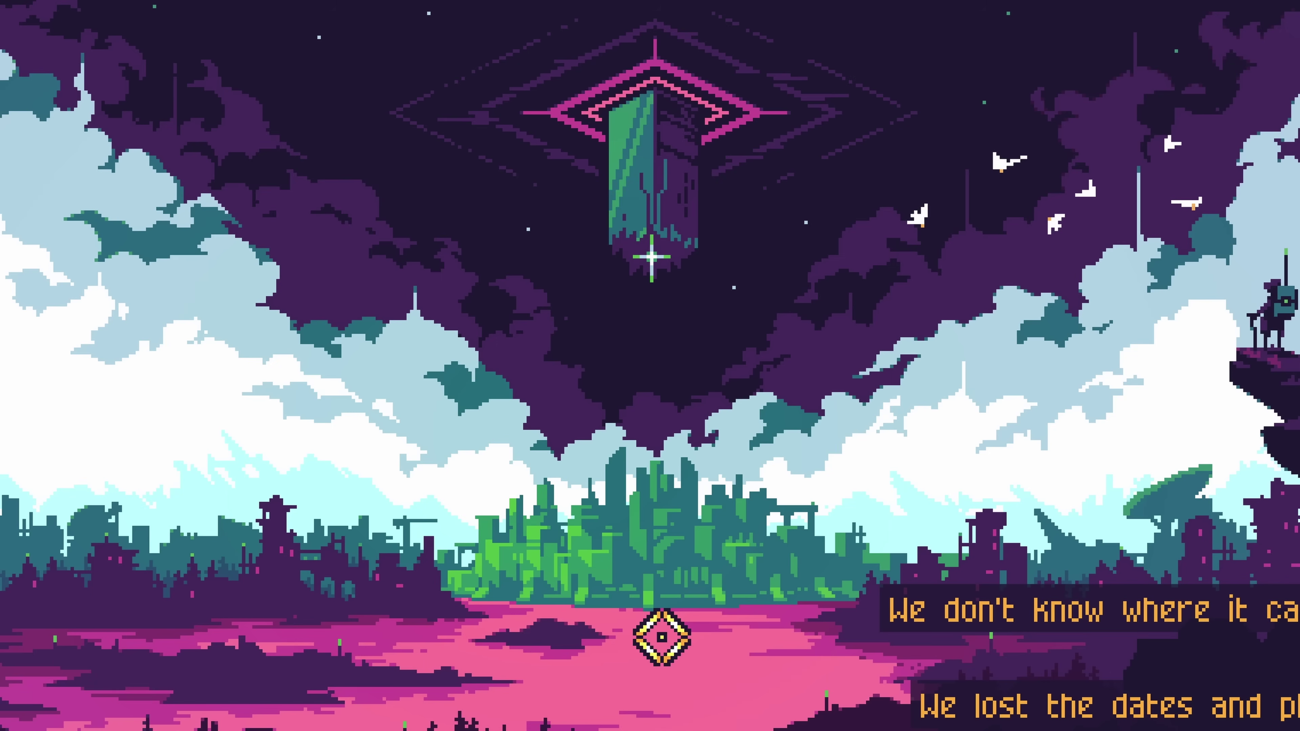
pyautogui.hotkey('alt', 'space')
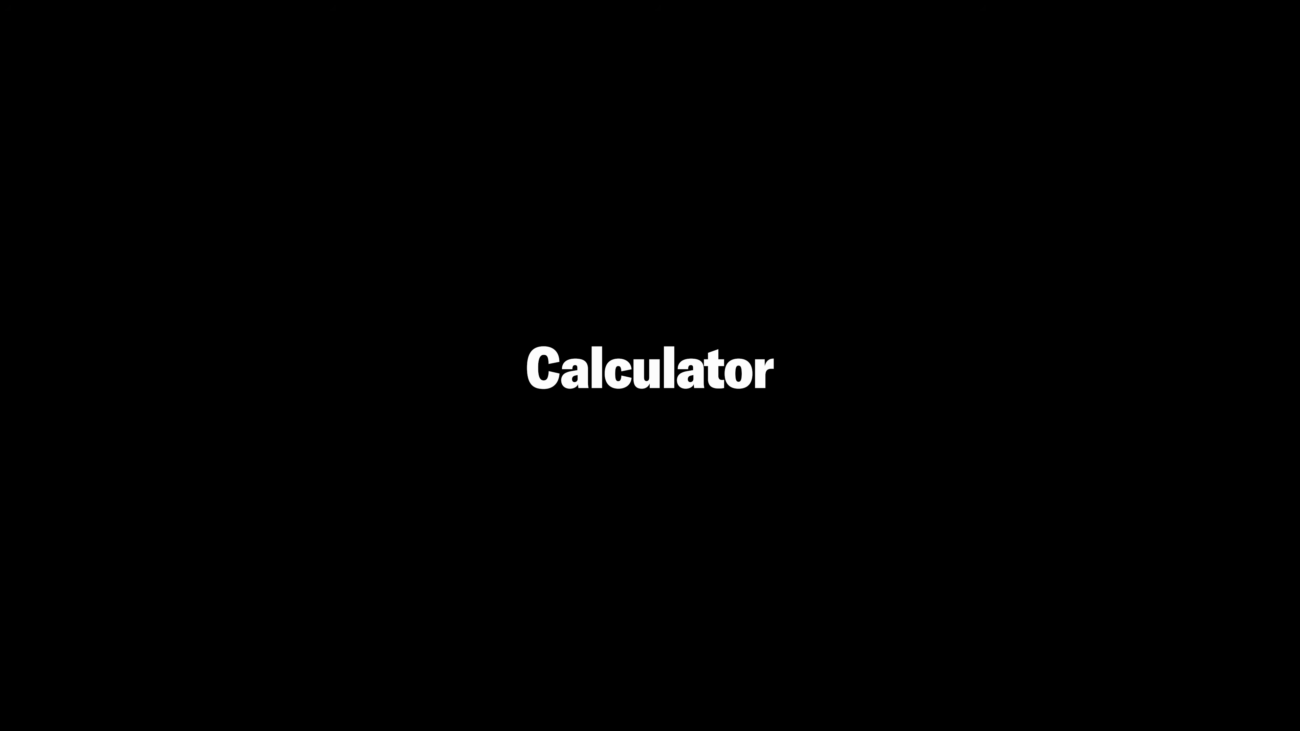
# - Calculate 6x7, sin(pi), 350 usd to gbp (£266.73) and the days until dec 25
pyautogui.write('6')
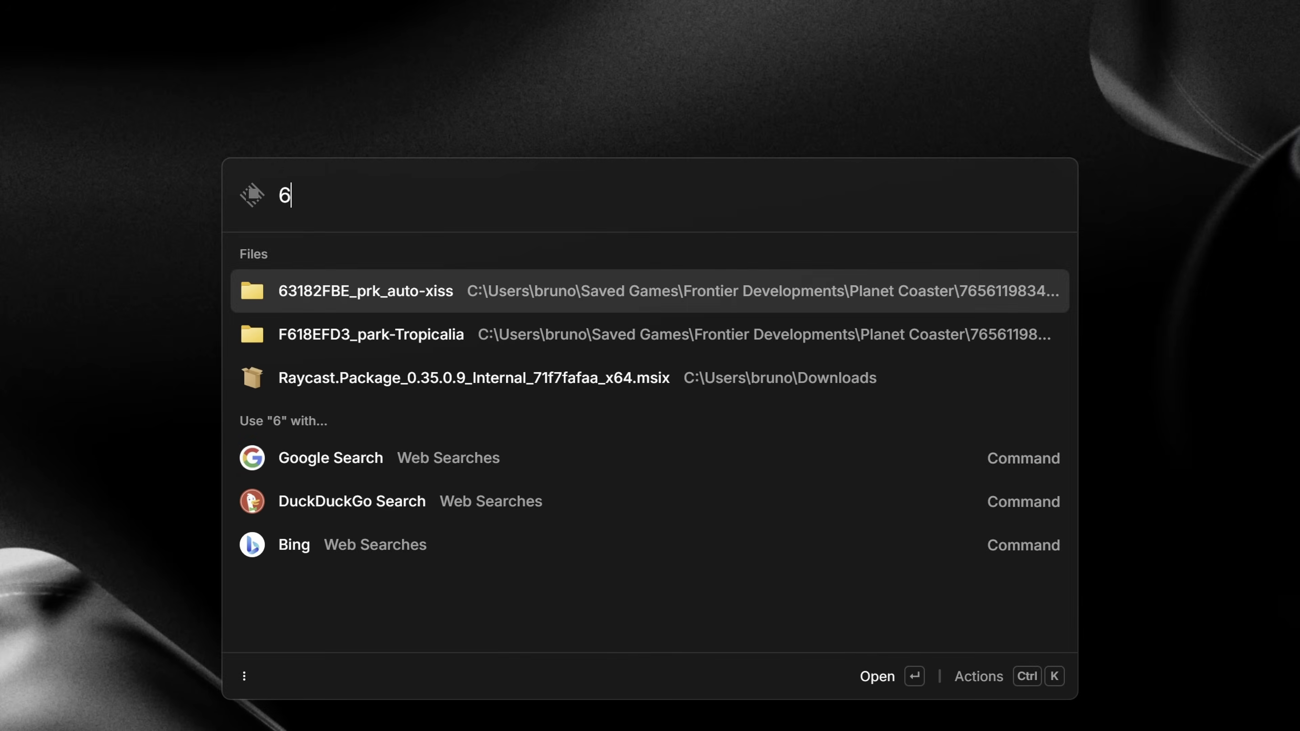
pyautogui.write('x7')
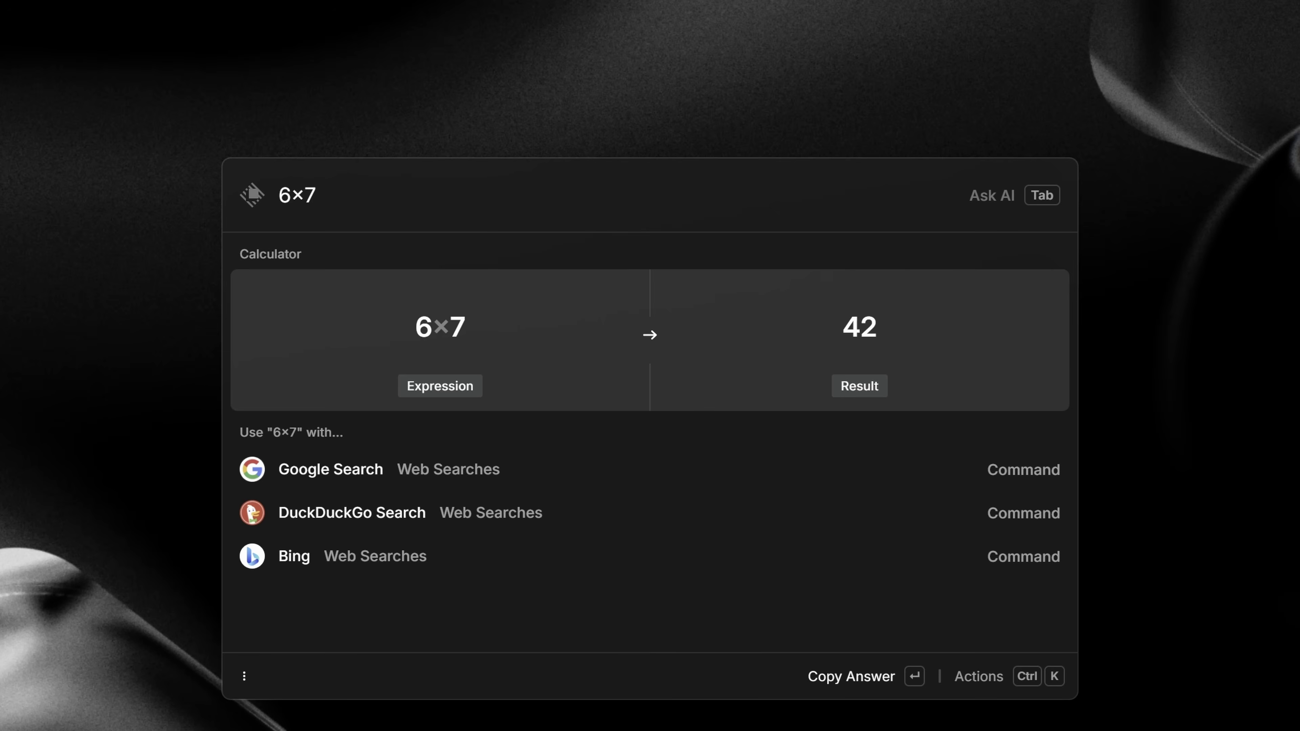
pyautogui.press('BackSpace')
pyautogui.press('BackSpace')
pyautogui.press('BackSpace')
pyautogui.write('sin(')
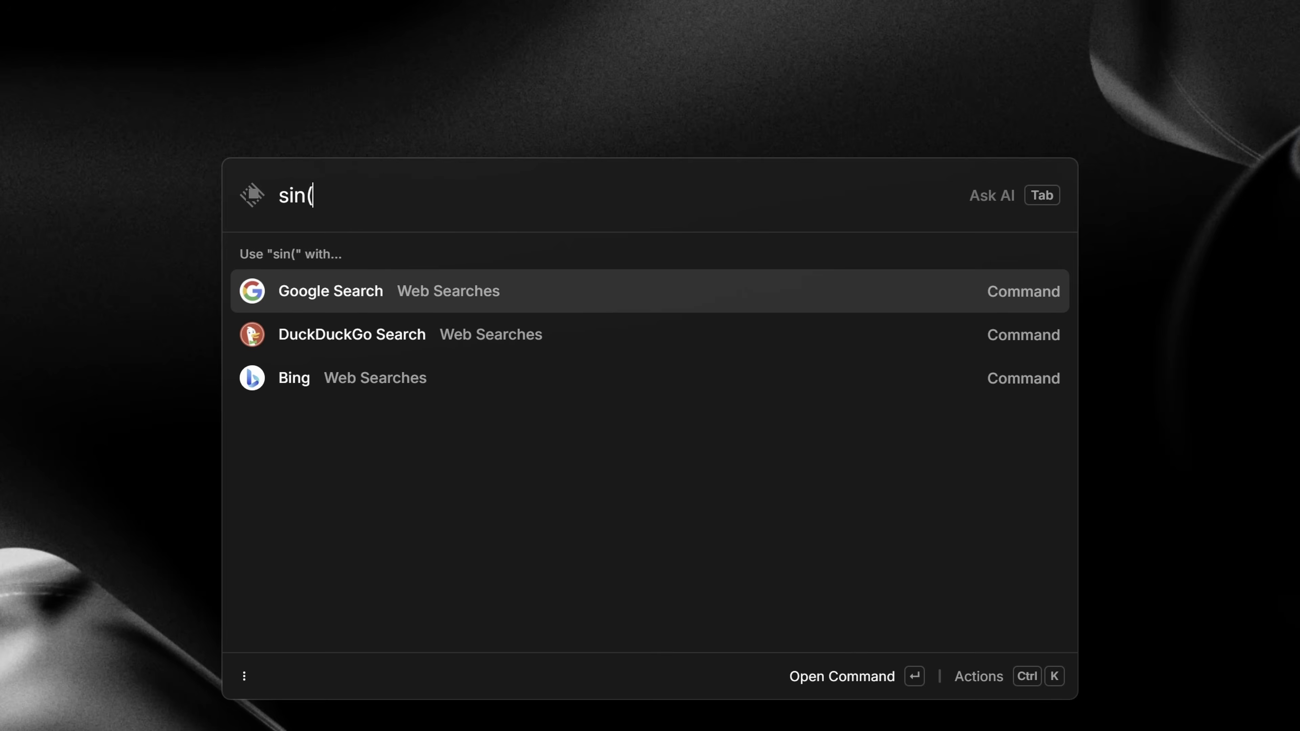
pyautogui.write('pi)')
pyautogui.hotkey('ctrl', 'a')
pyautogui.write('350 u')
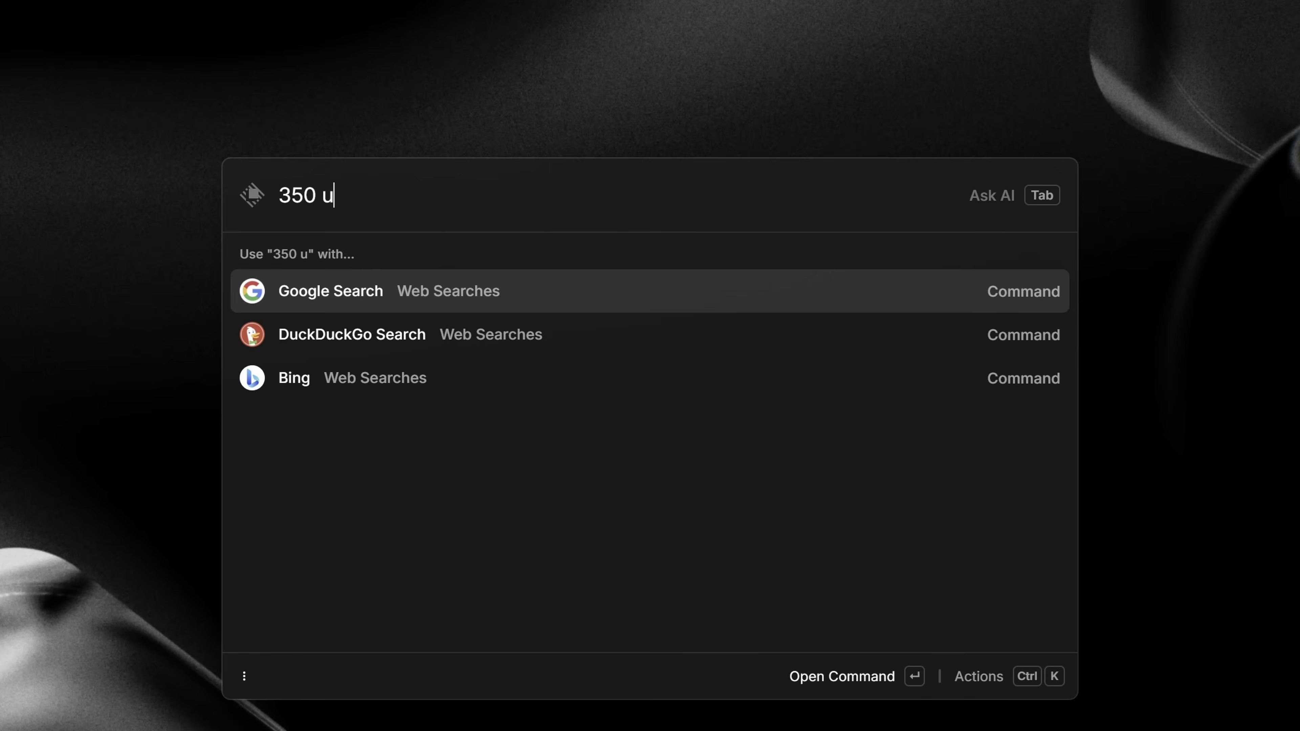
pyautogui.write('sd to gbp')
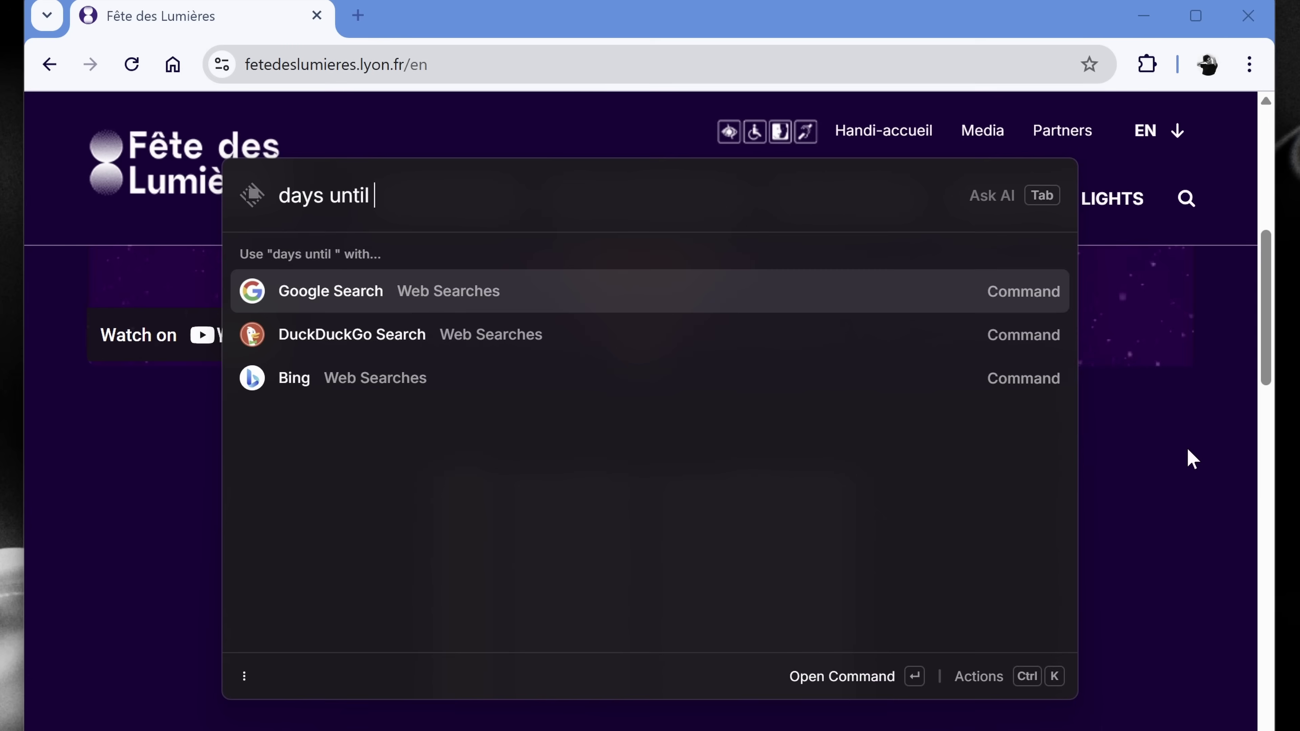
pyautogui.write('dec 25')
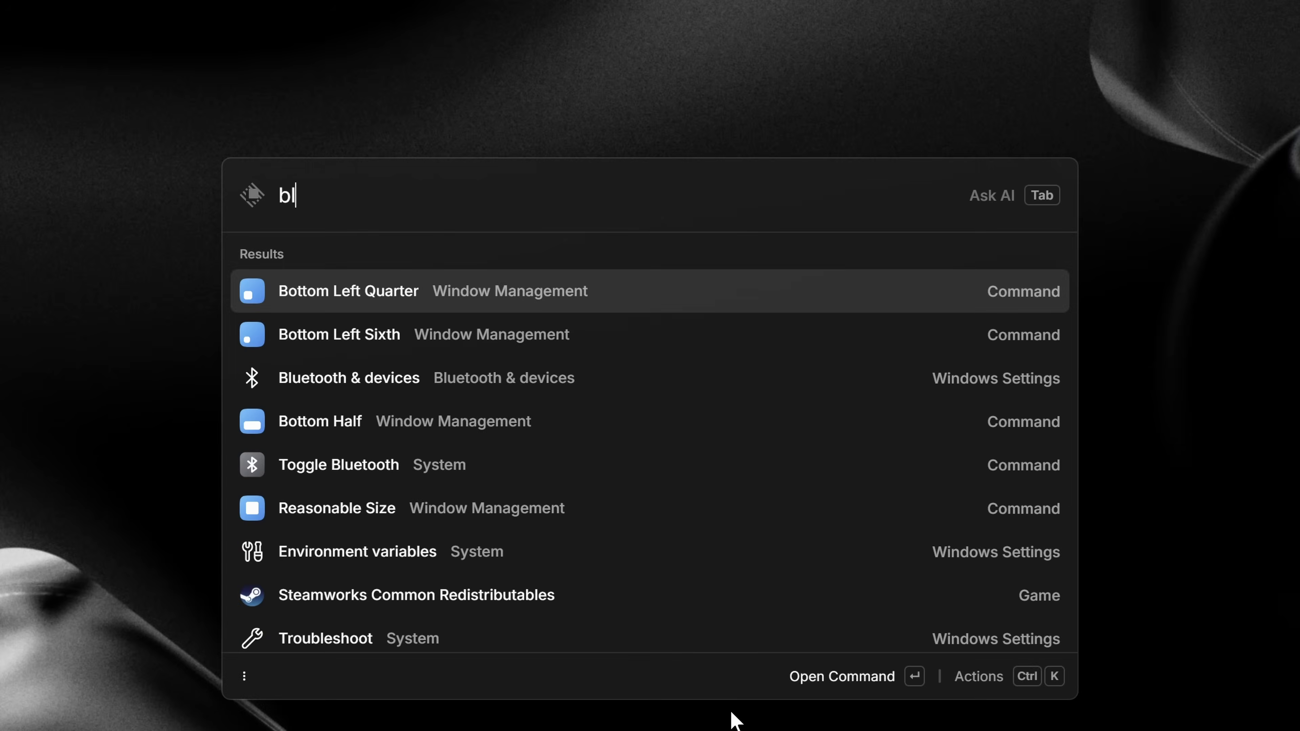
# - Search bluetooth and run the Toggle Bluetooth command
pyautogui.write('uetooth')
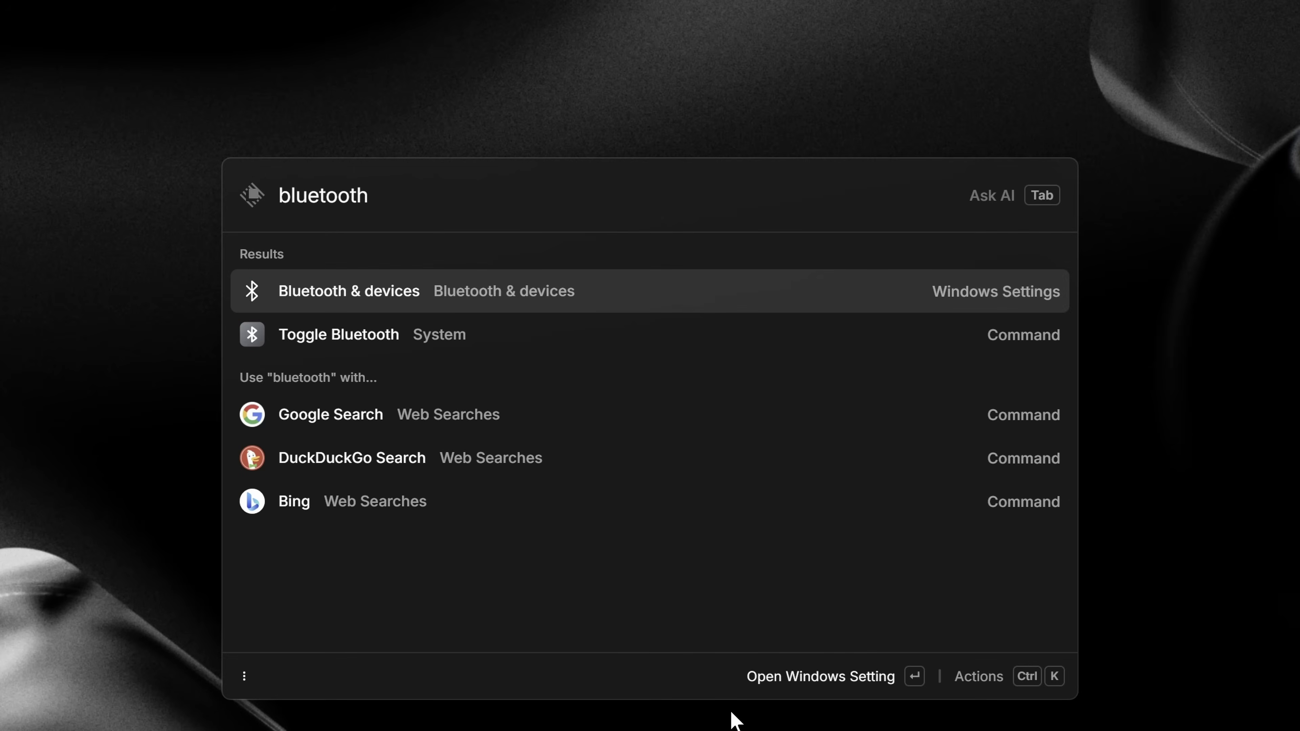
pyautogui.press('Down')
pyautogui.press('Return')
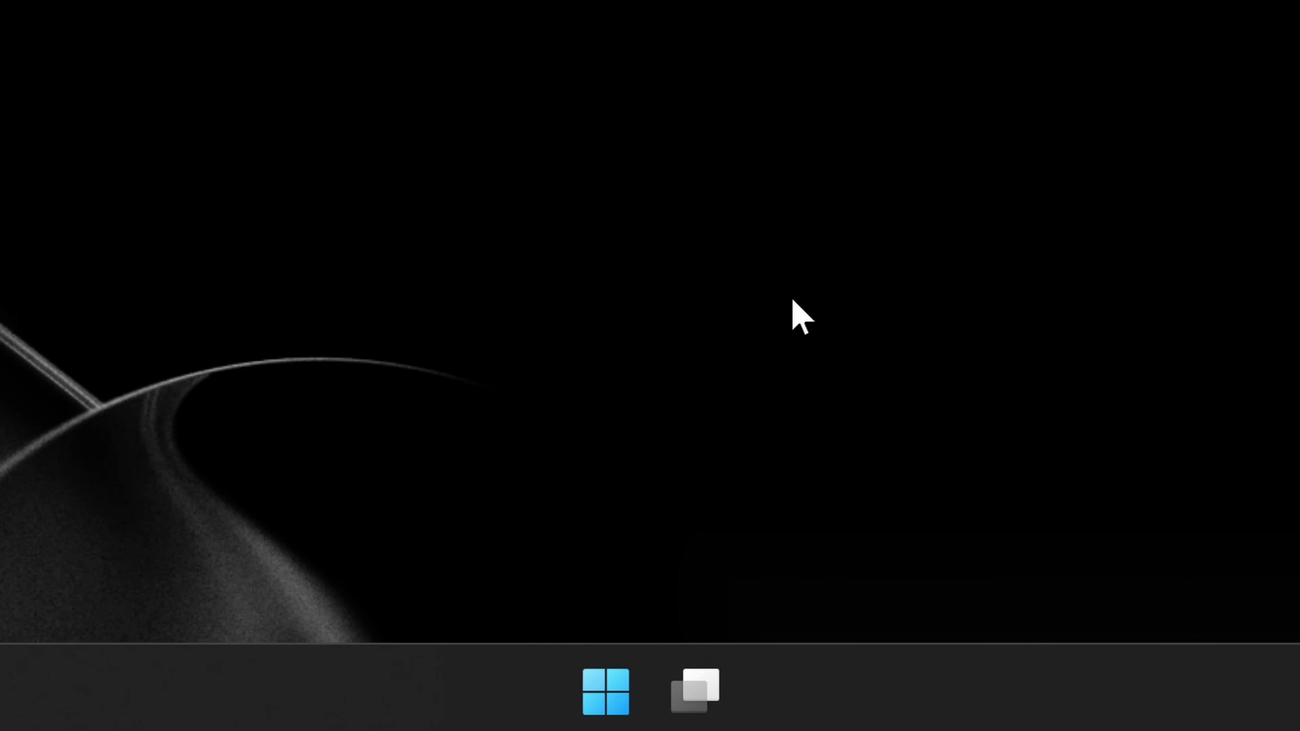
# - Open the Background settings from the launcher and set the blue swirl image as wallpaper
pyautogui.hotkey('alt', 'space')
pyautogui.write('backg')
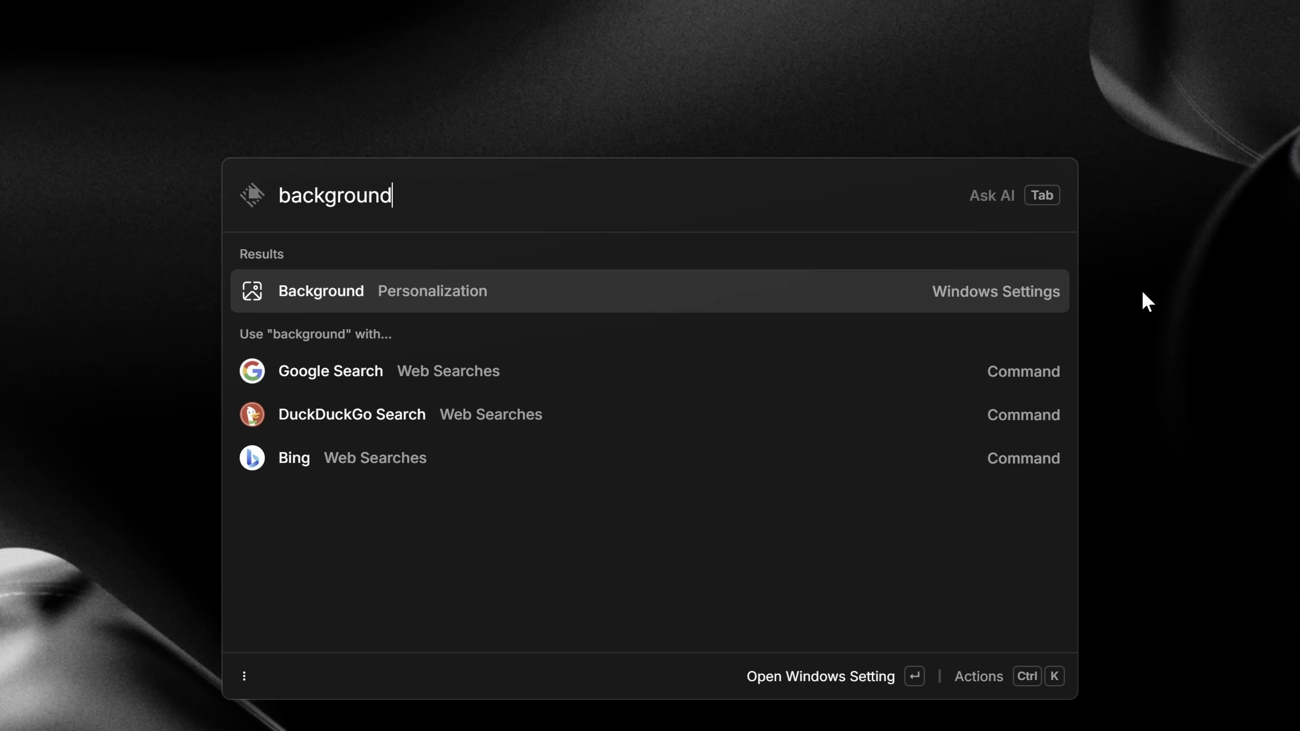
pyautogui.write('round')
pyautogui.press('Return')
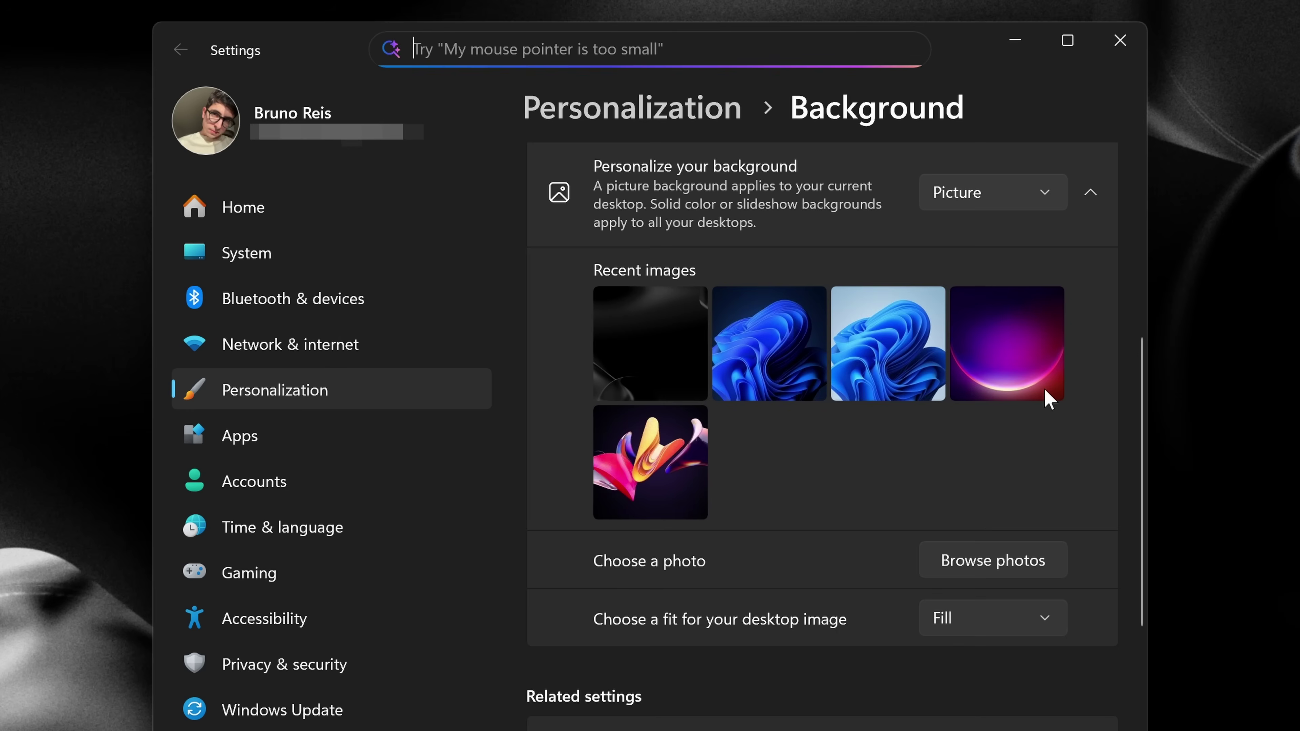
pyautogui.click(753, 358)
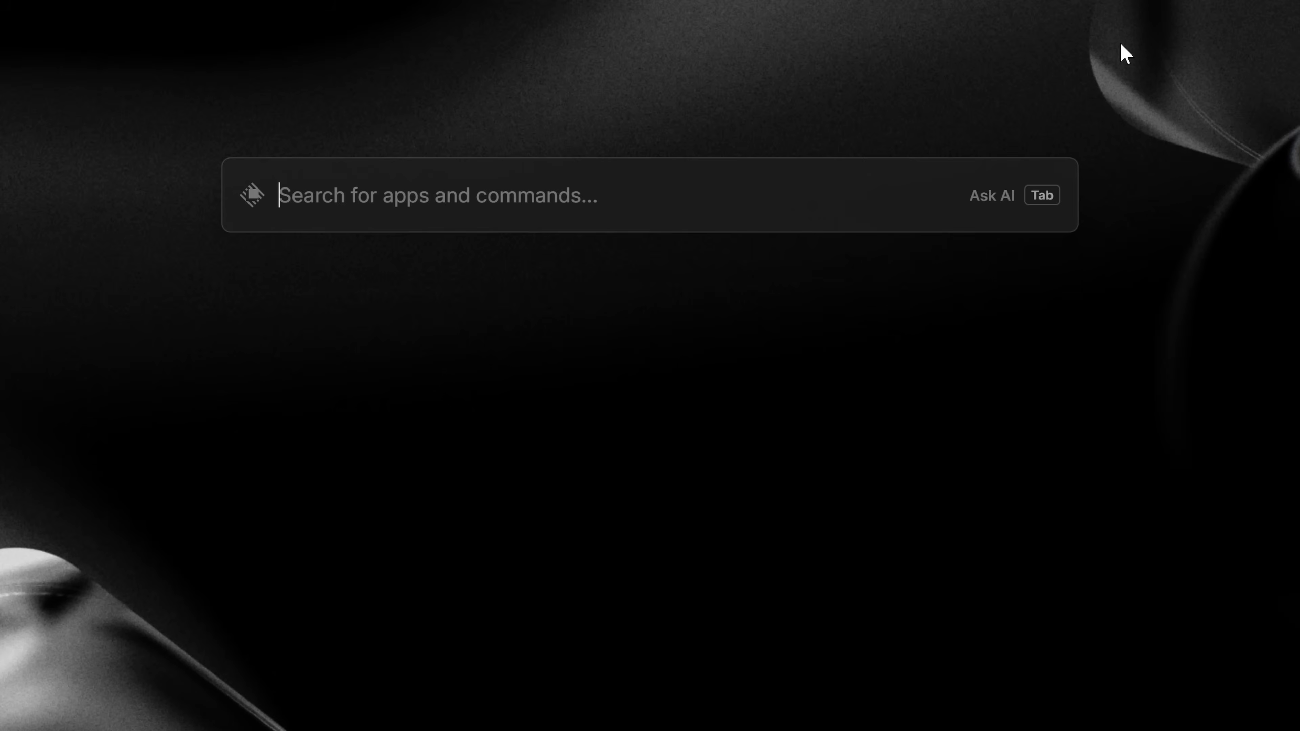
# - Search 'finance' to surface Finances.xlsx, then enter 'search files' to list the Search Files command
pyautogui.write('finance')
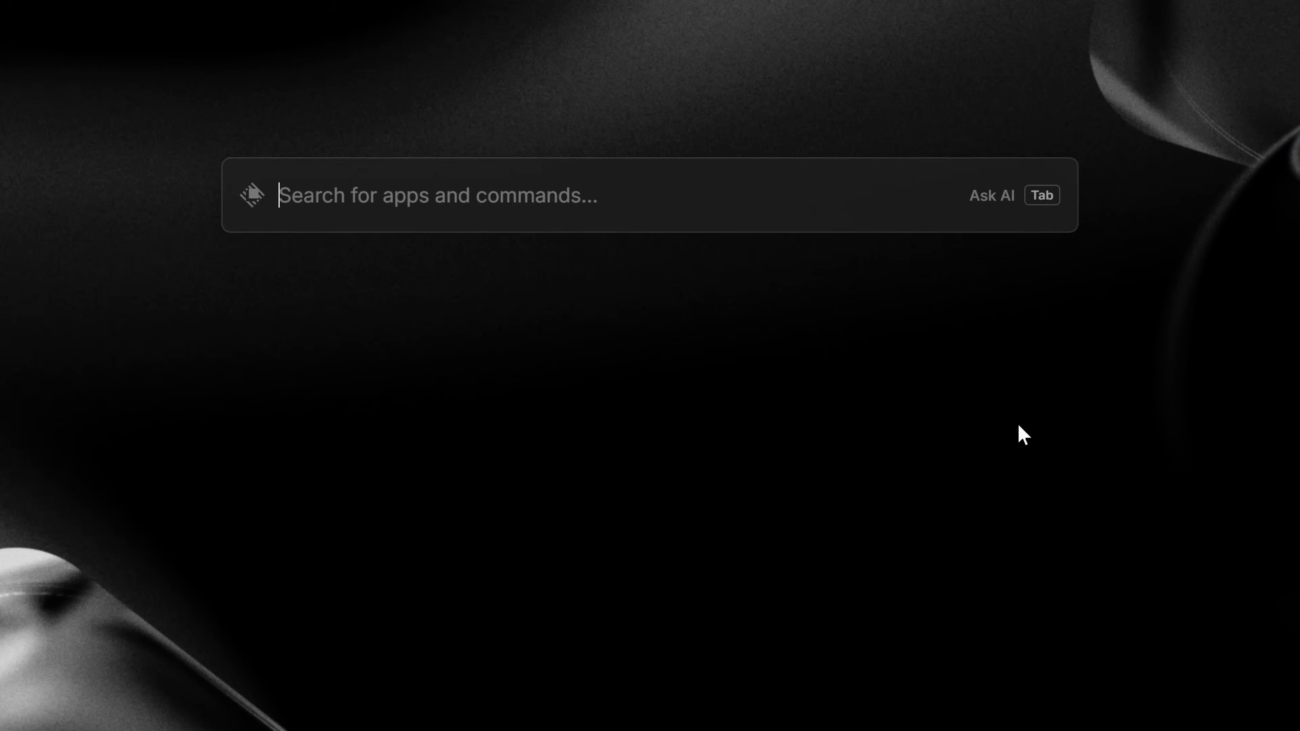
pyautogui.write('search fil')
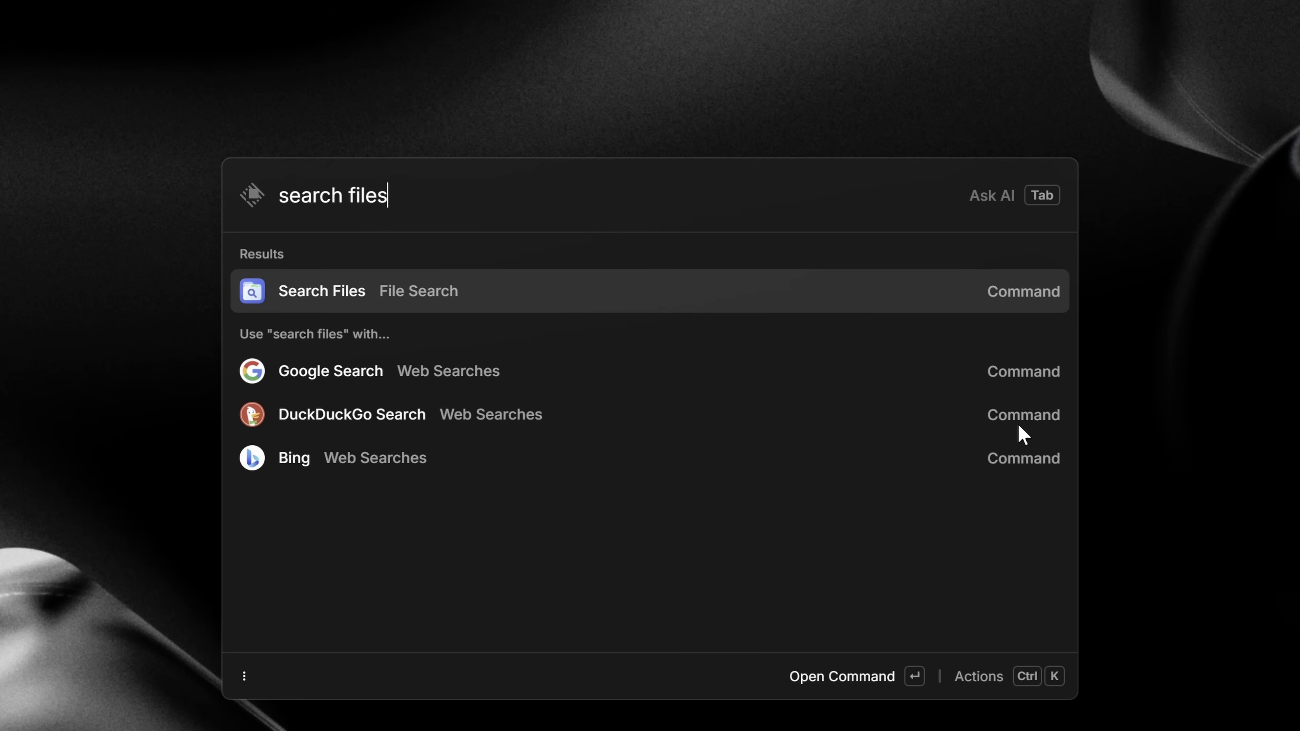
pyautogui.write('es')
# - Run Search Files, try a .mp4 query, then browse from the disk root into Users
pyautogui.press('Return')
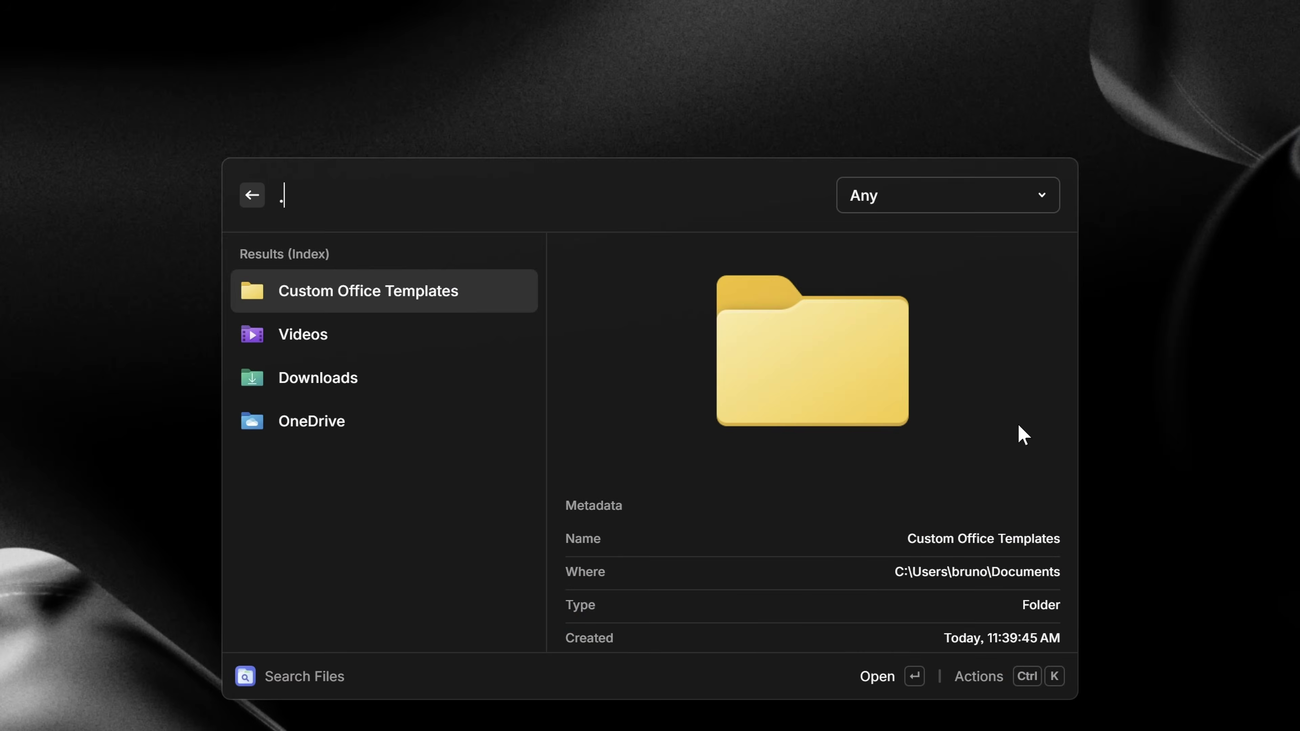
pyautogui.write('.mp4')
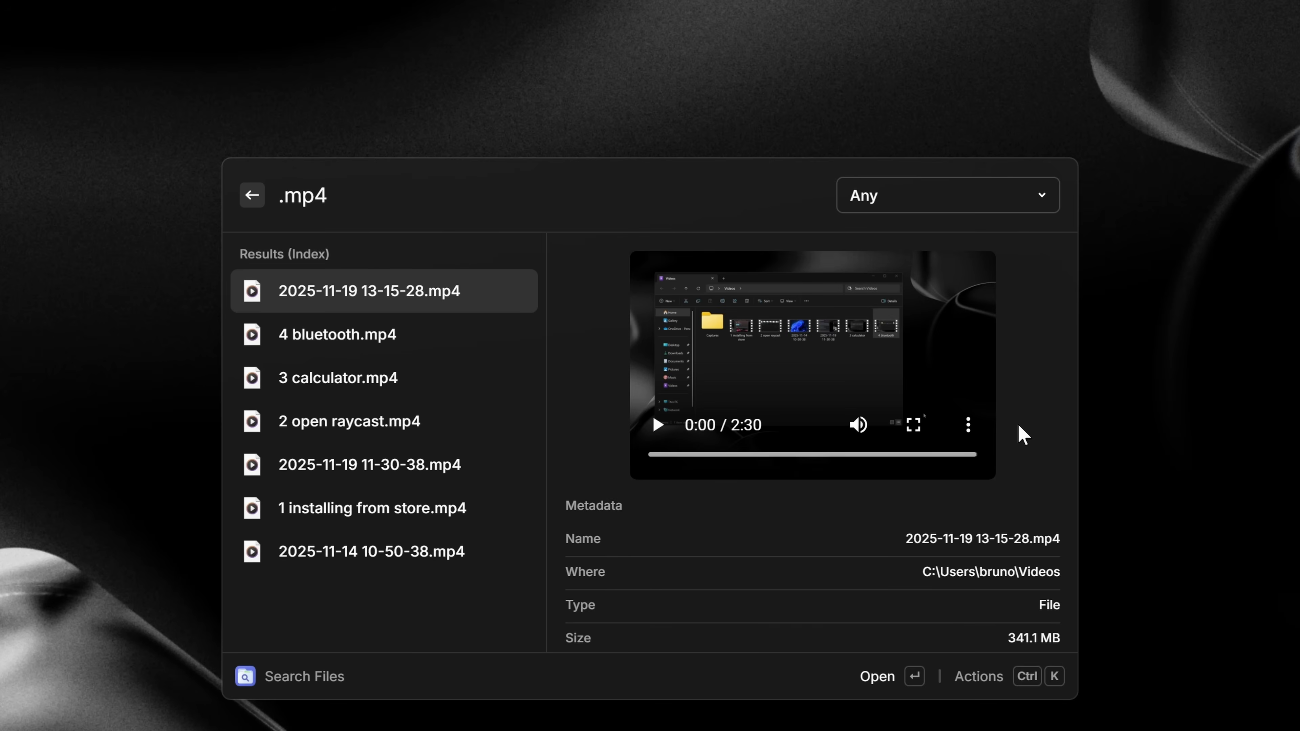
pyautogui.hotkey('ctrl', 'a')
pyautogui.write('/')
pyautogui.press('Down')
pyautogui.press('Down')
pyautogui.press('Down')
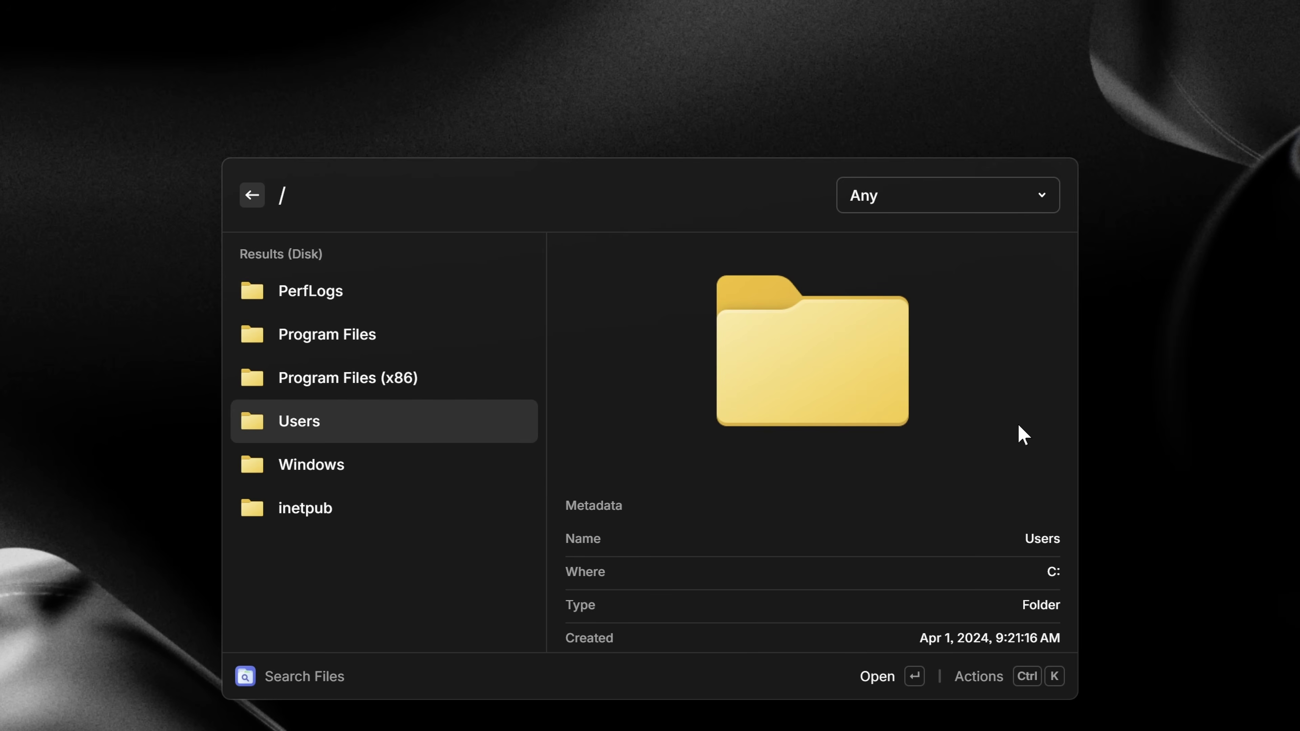
pyautogui.press('Tab')
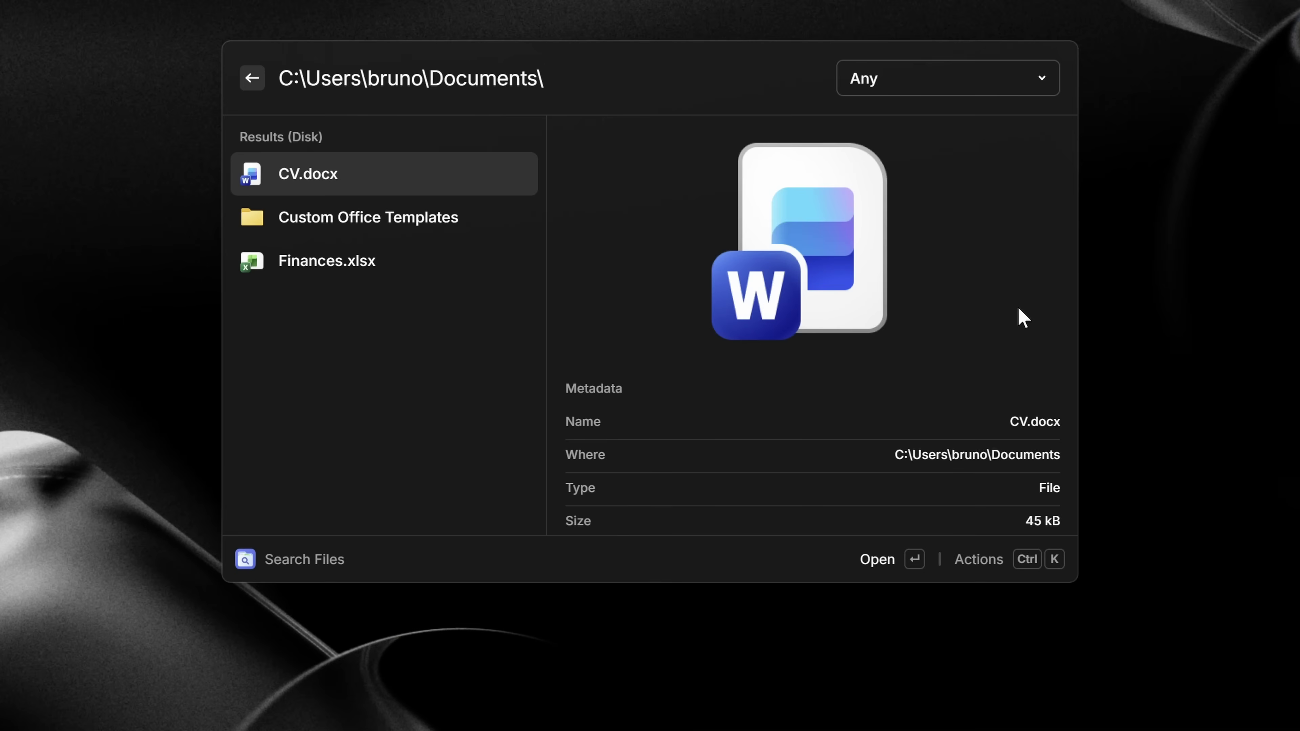
# - List CV.docx's actions and filter them with 'co' down to Copy File
pyautogui.hotkey('ctrl', 'k')
pyautogui.press('Down')
pyautogui.press('Down')
pyautogui.press('Down')
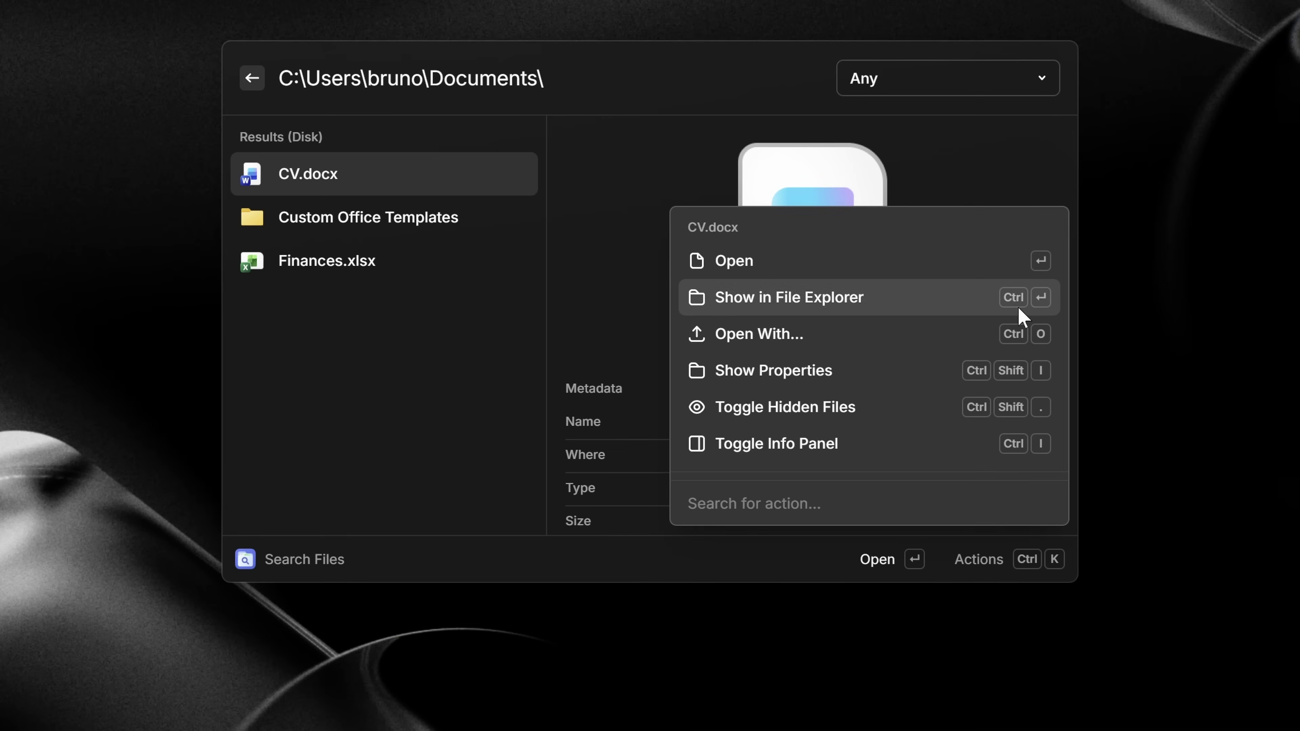
pyautogui.press('Down')
pyautogui.press('Down')
pyautogui.press('Down')
pyautogui.press('Down')
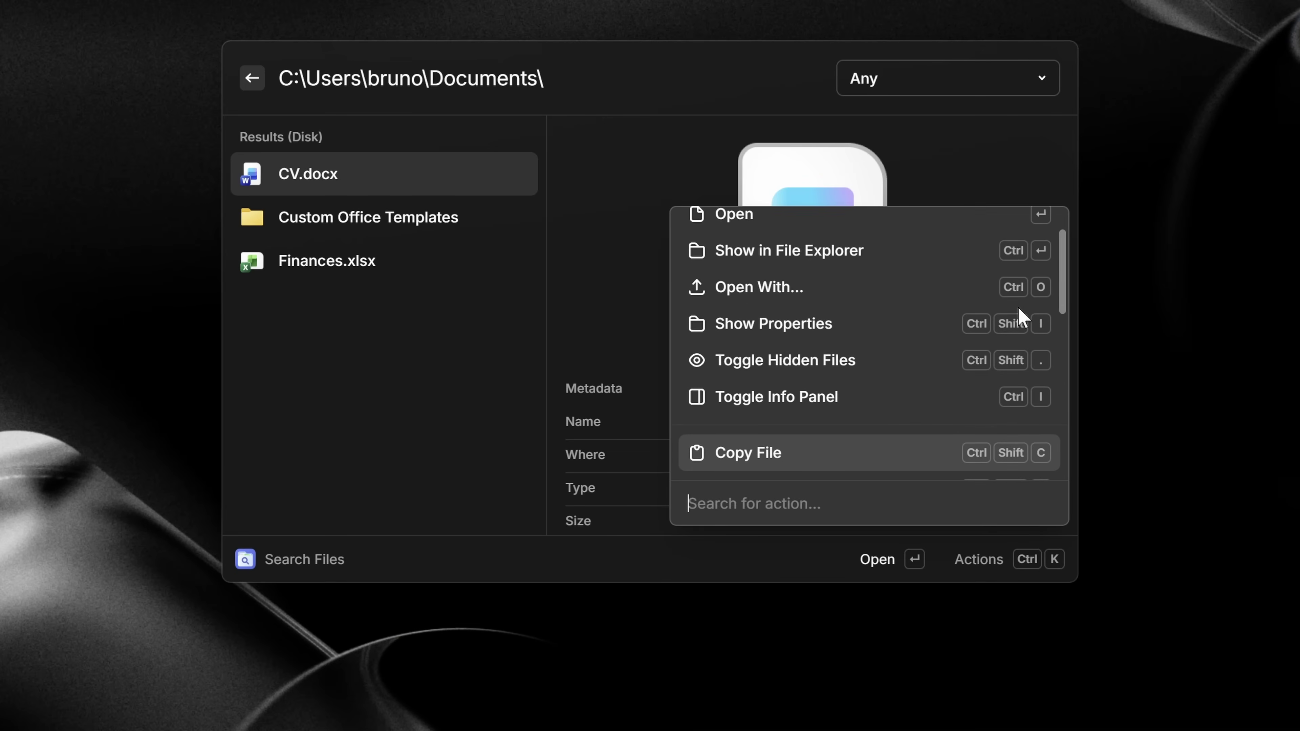
pyautogui.press('Down')
pyautogui.press('Down')
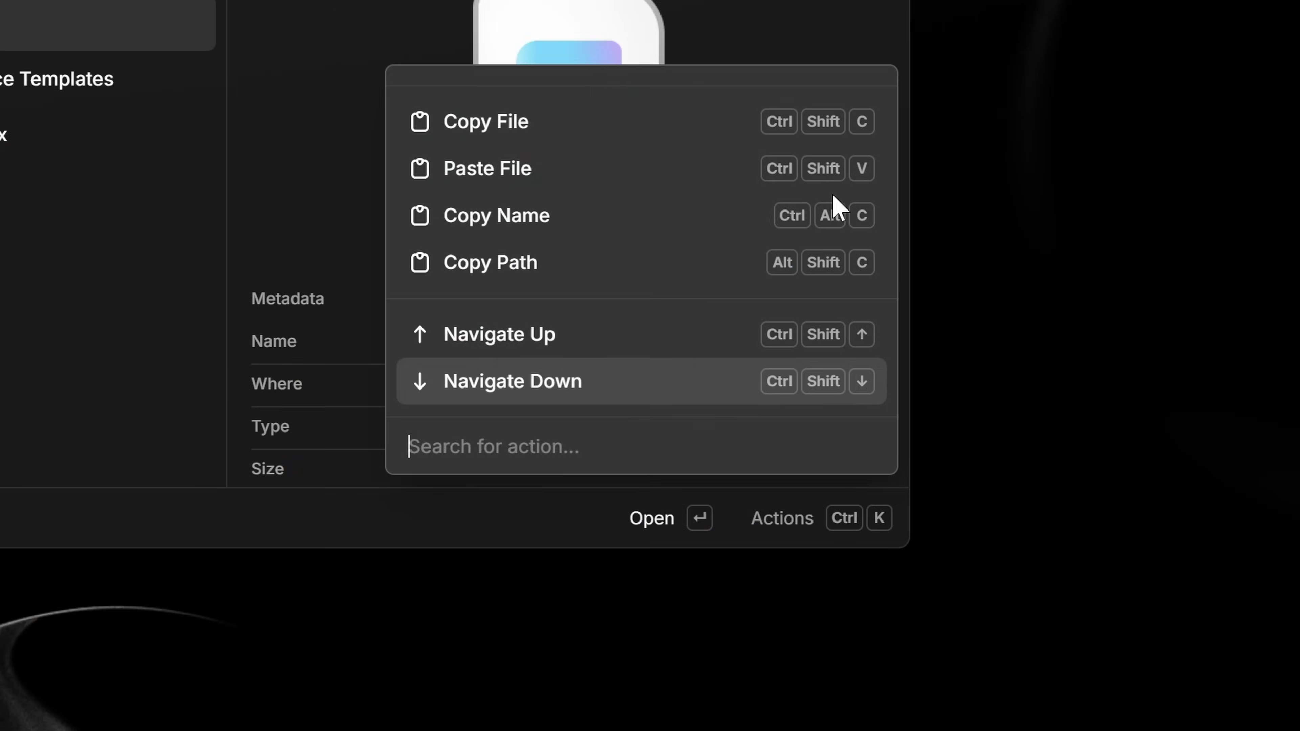
pyautogui.write('co')
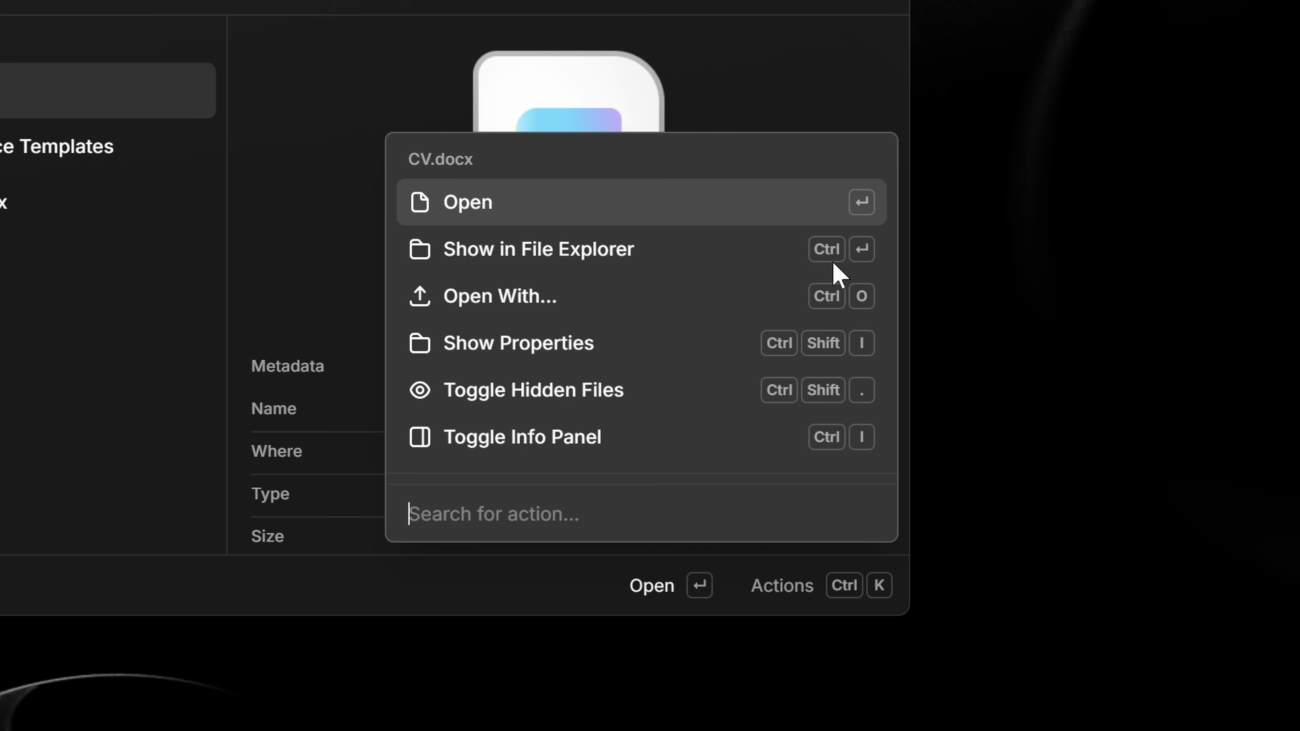
pyautogui.press('Down')
pyautogui.press('Down')
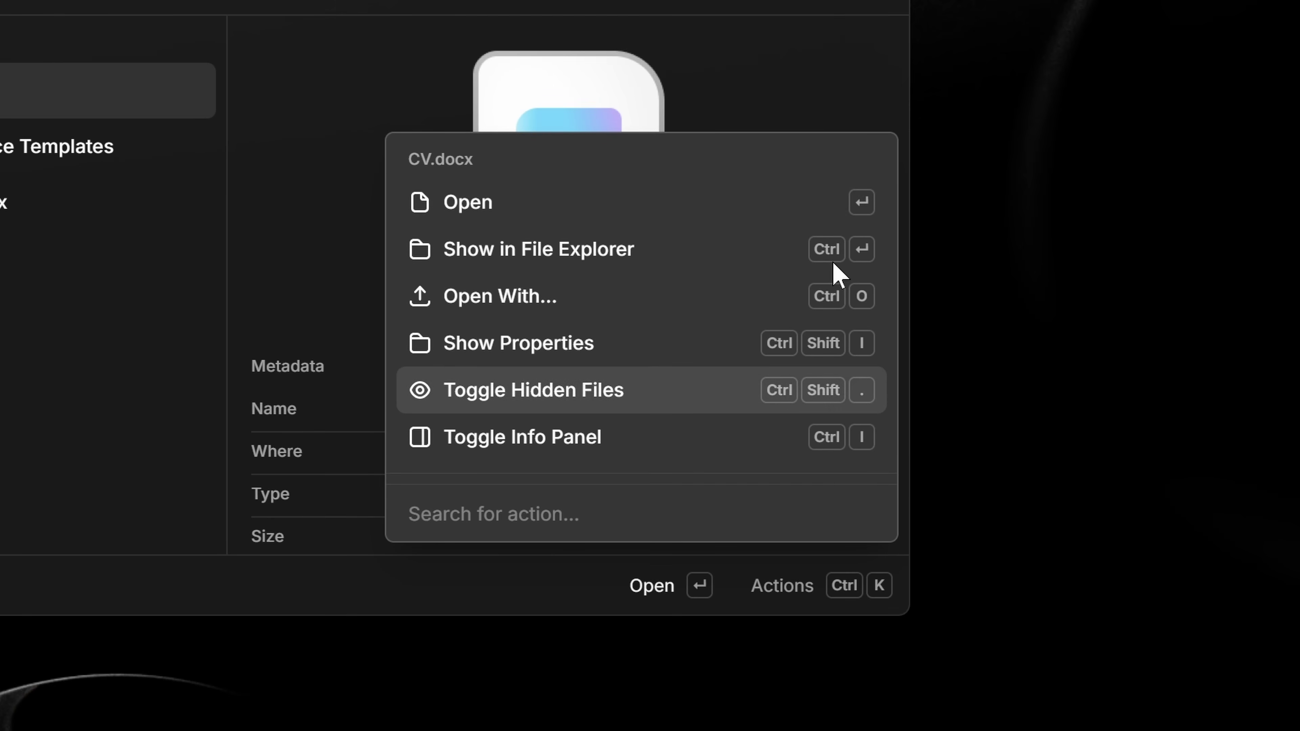
pyautogui.press('Down')
pyautogui.press('Down')
pyautogui.press('Down')
pyautogui.press('Down')
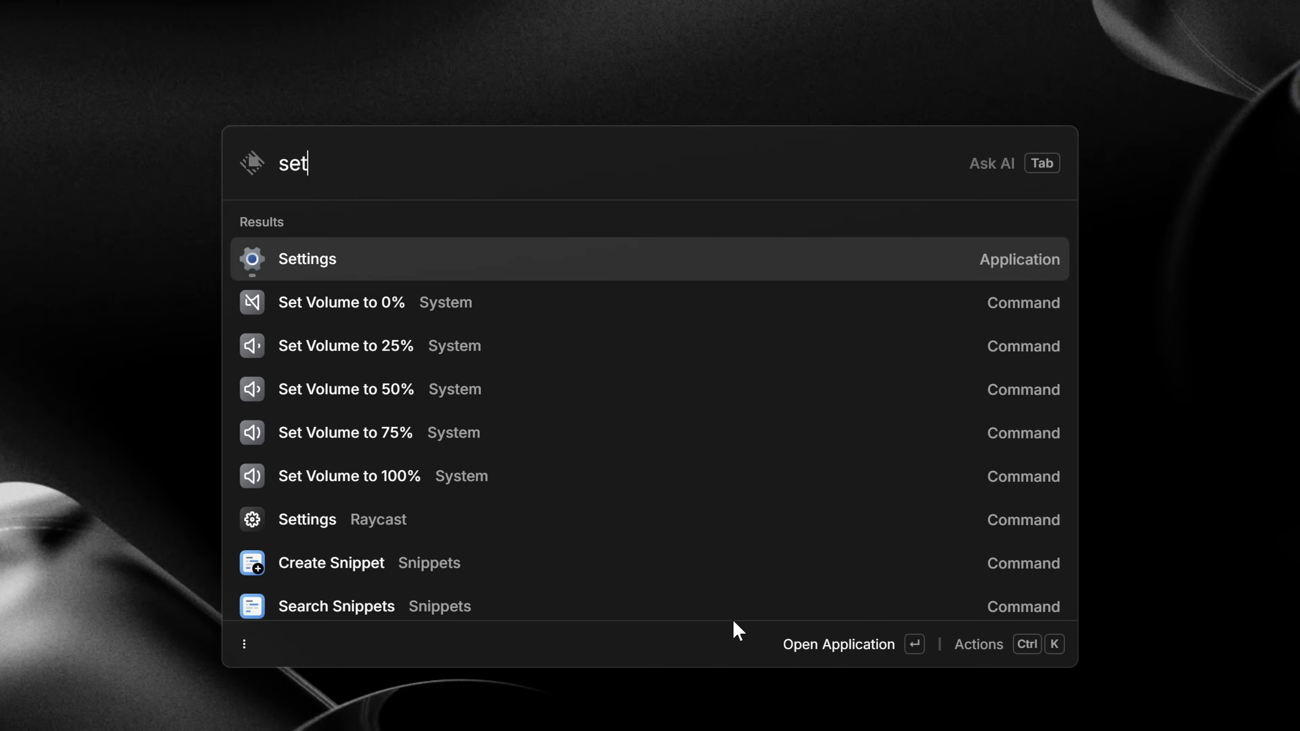
# - Open Raycast's own Settings and scroll through the installed apps on the Applications page
pyautogui.write('tings')
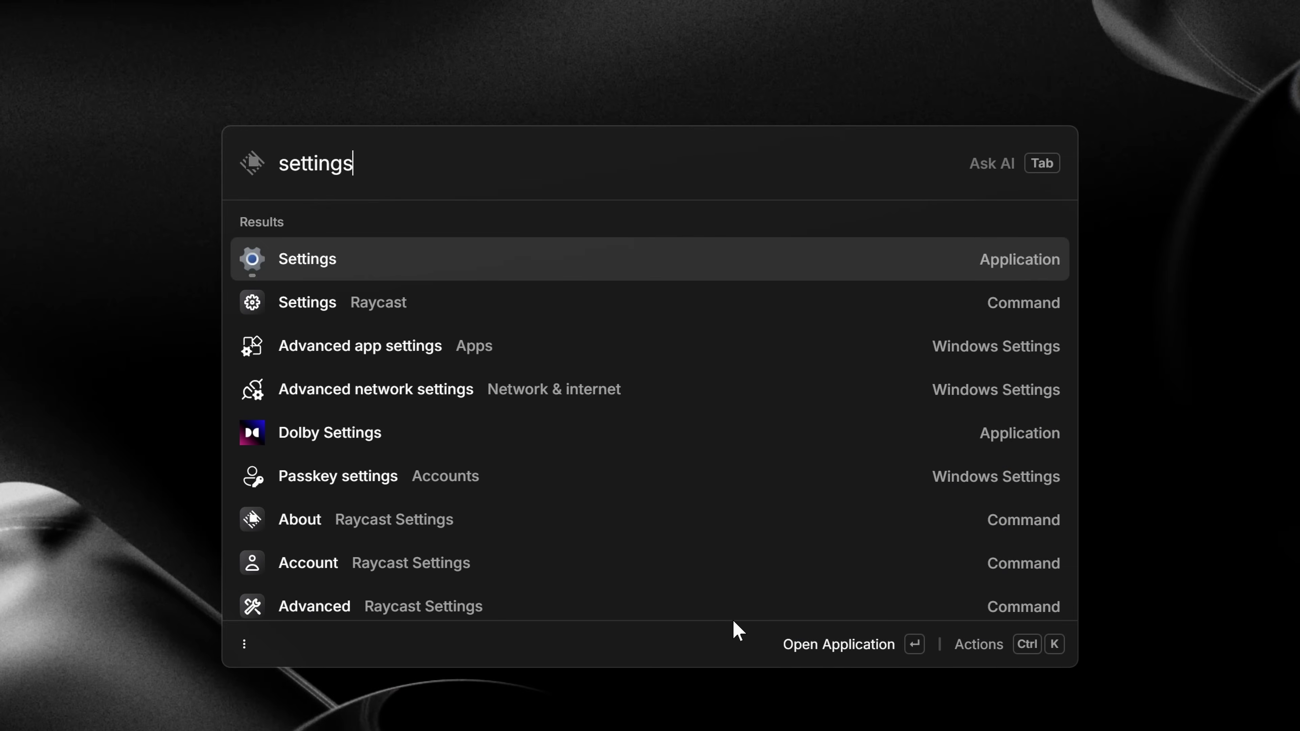
pyautogui.press('Down')
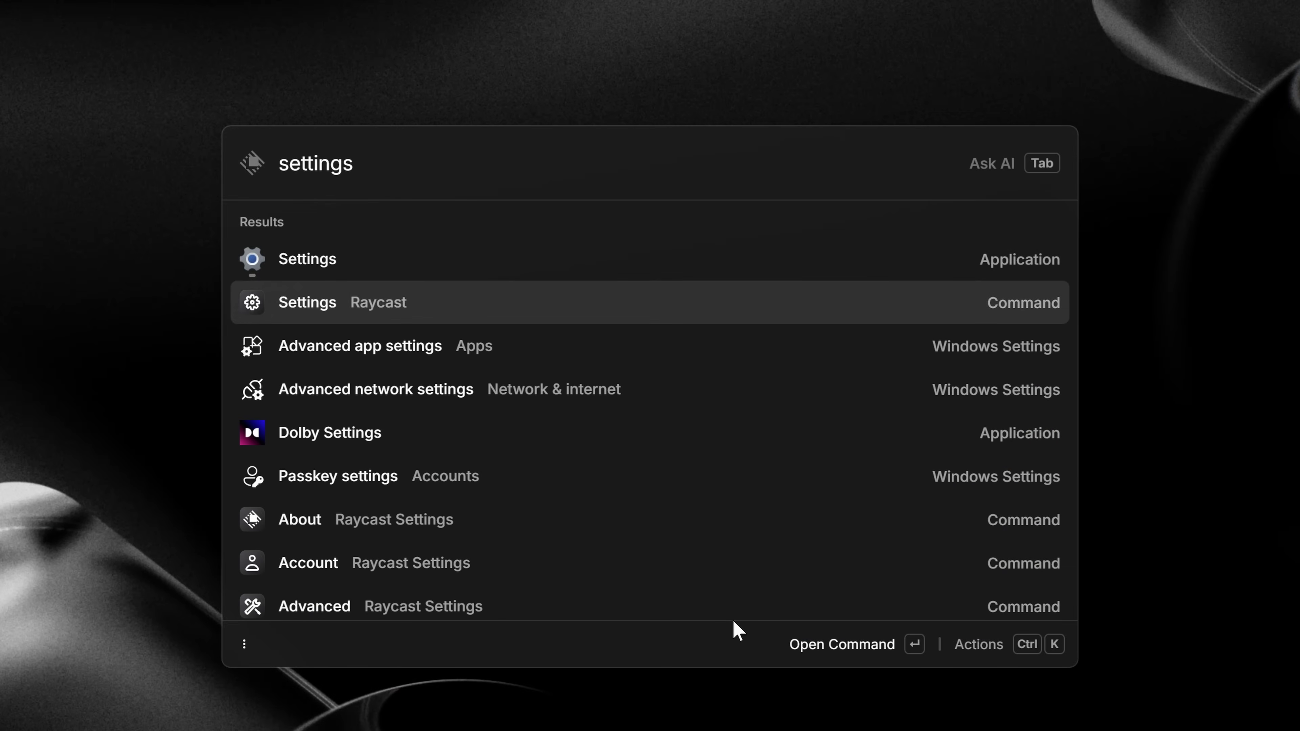
pyautogui.press('Return')
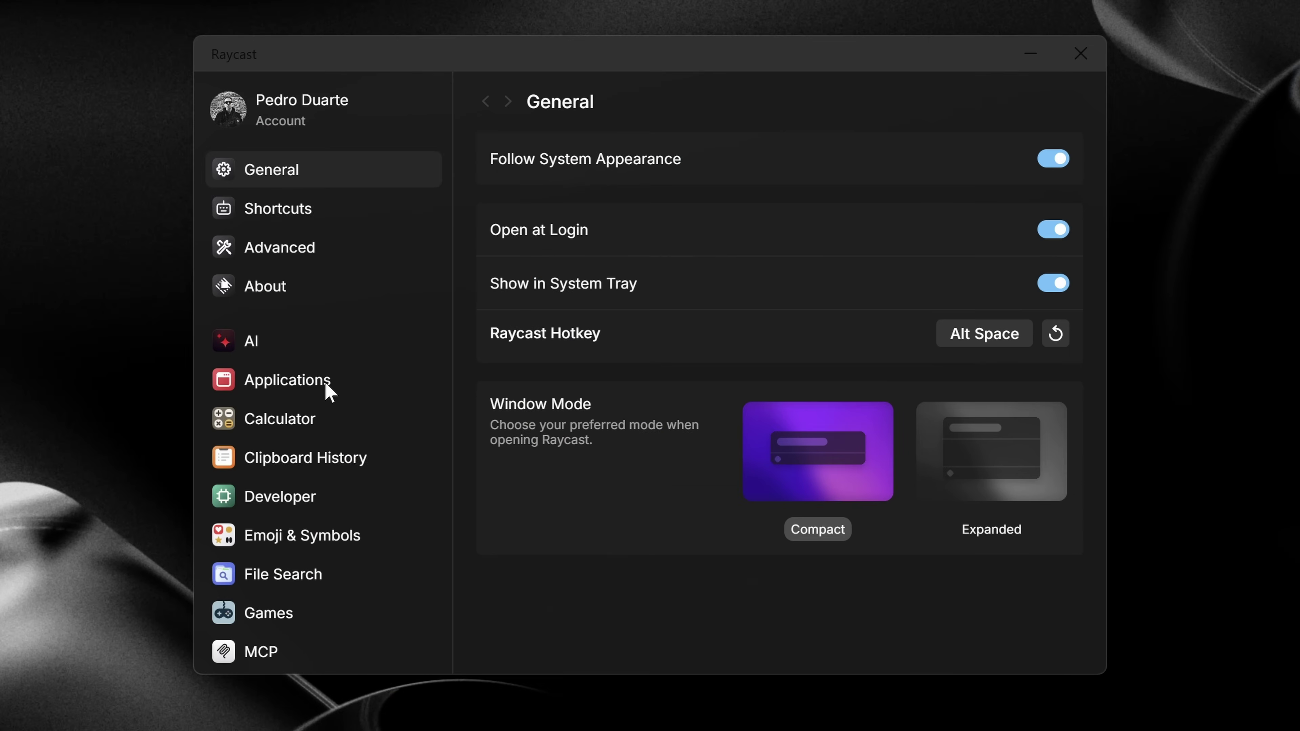
pyautogui.click(326, 382)
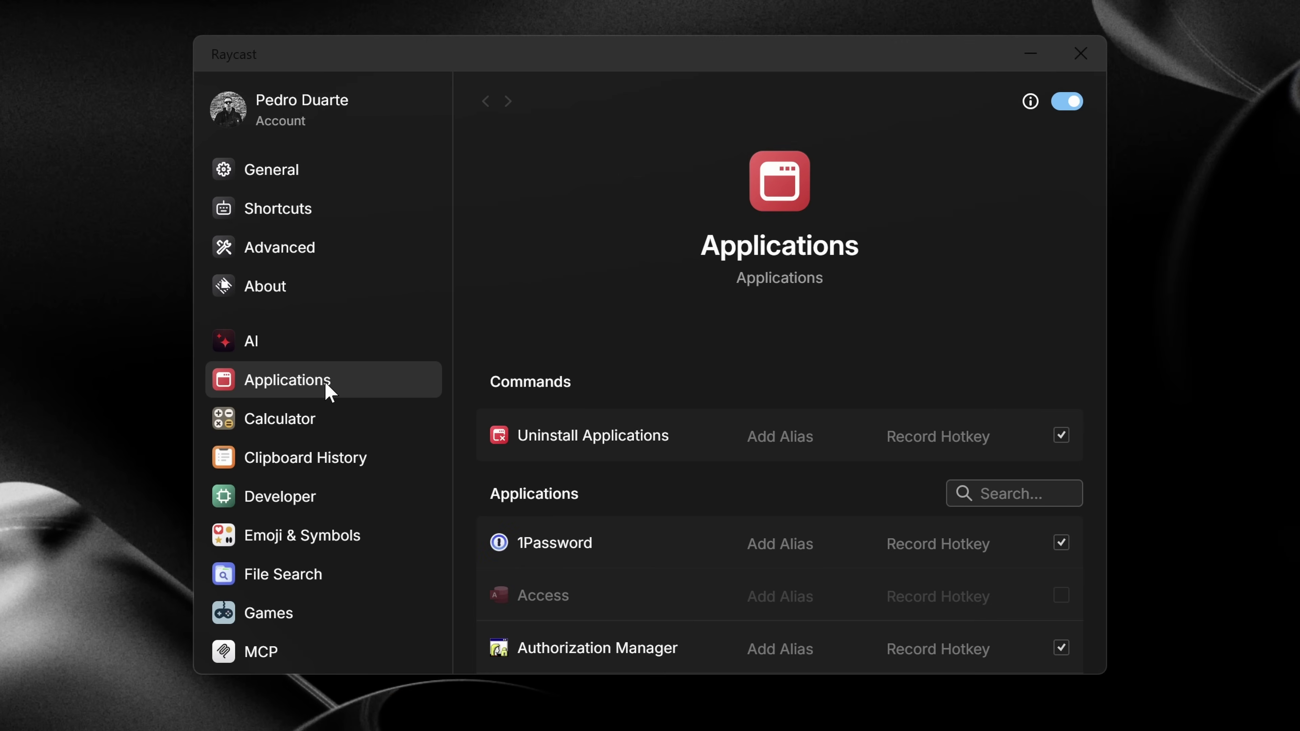
pyautogui.scroll(-5, 712, 501)
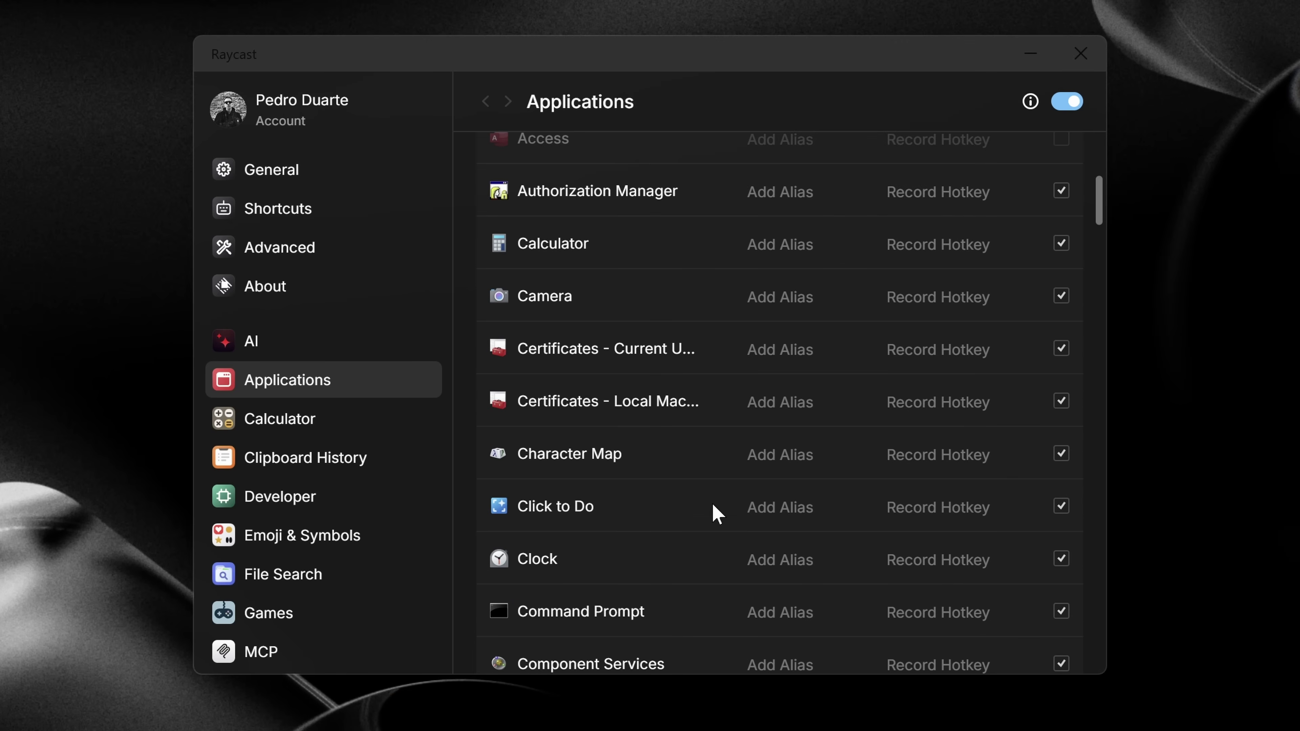
pyautogui.scroll(-4, 712, 502)
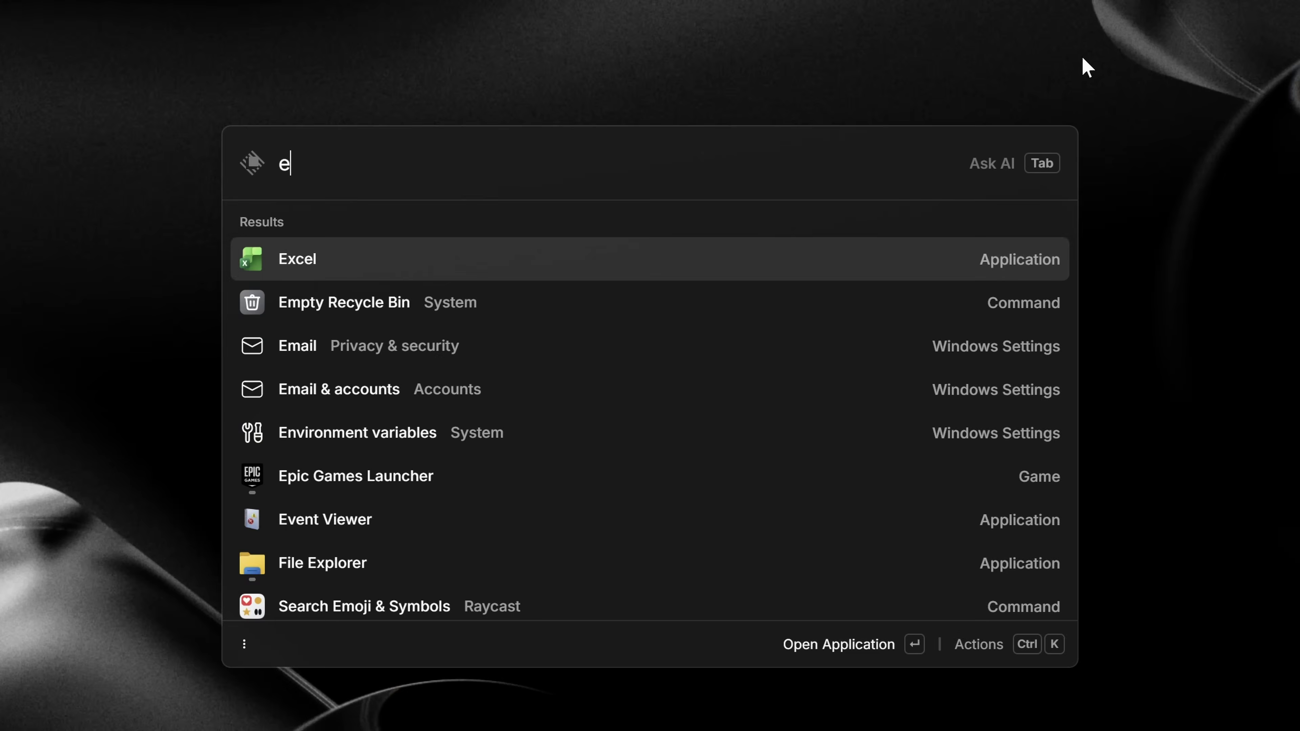
# - Find Microsoft Edge and open its Set Alias option under Configure Application
pyautogui.write('dge')
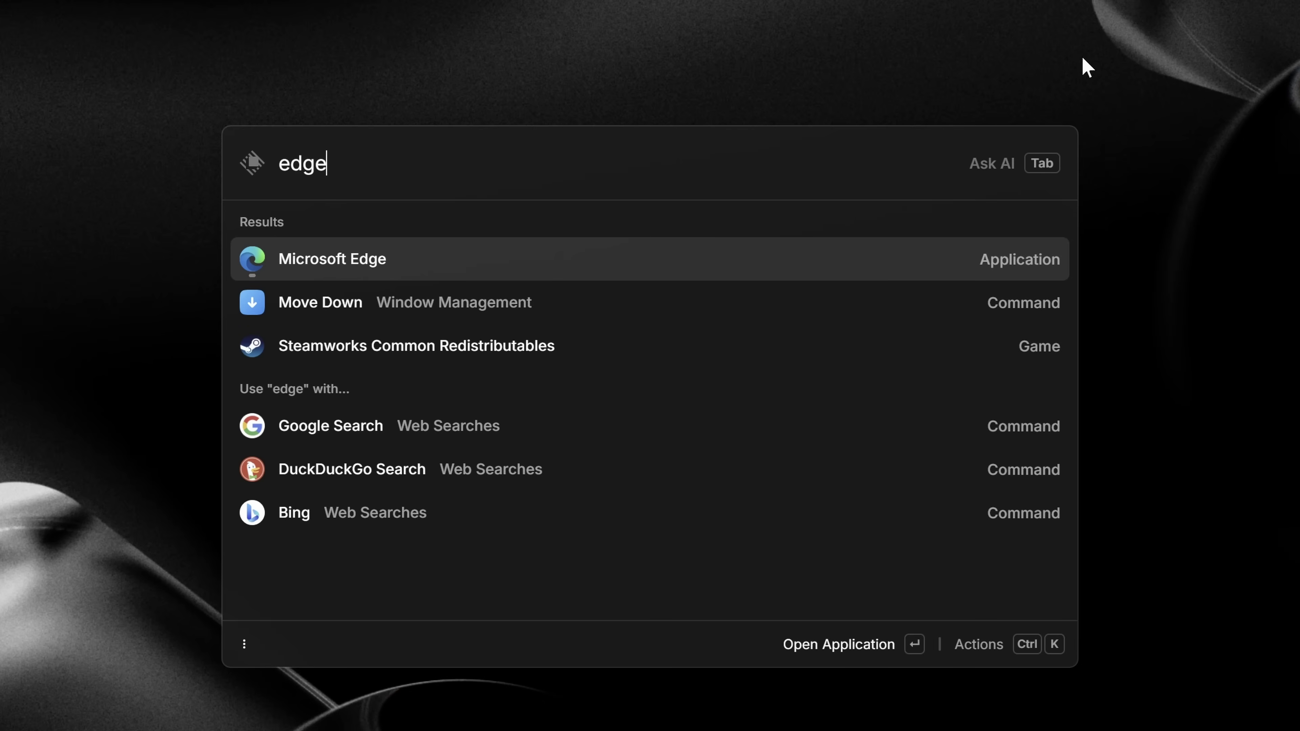
pyautogui.hotkey('ctrl', 'k')
pyautogui.write('configu')
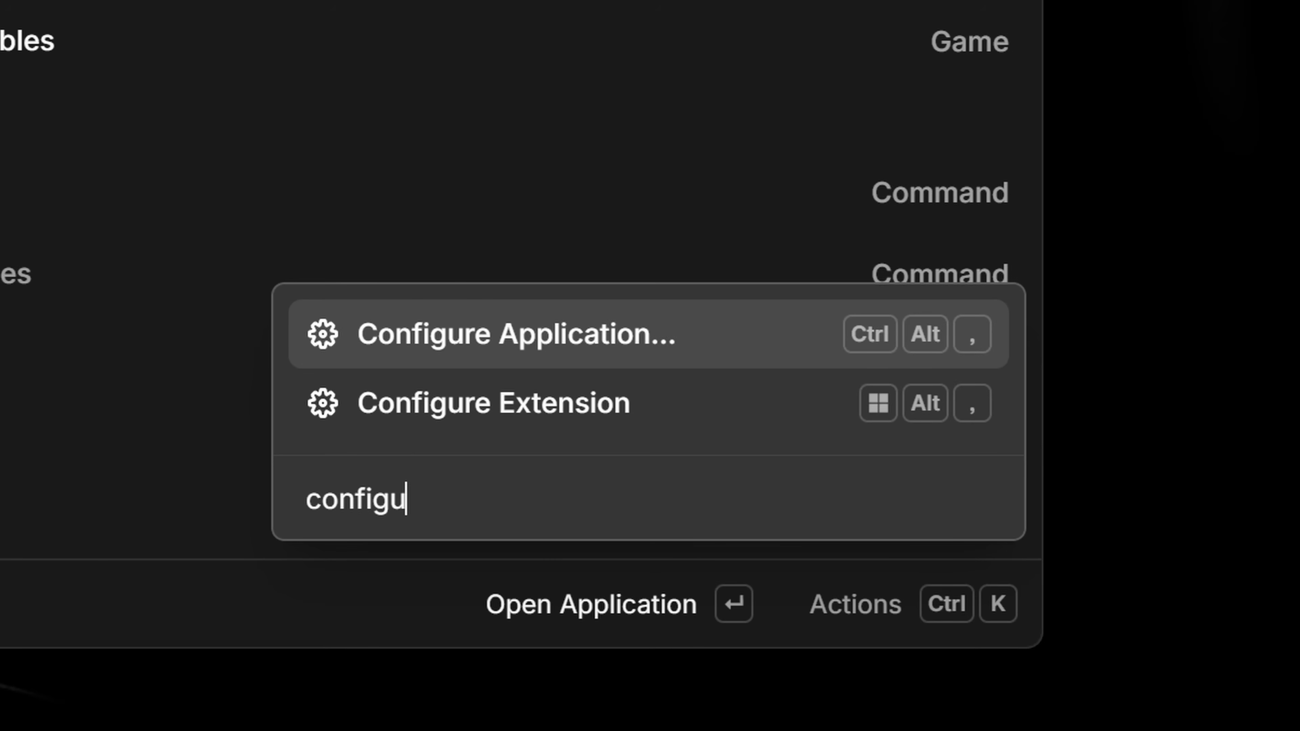
pyautogui.press('Return')
pyautogui.press('Down')
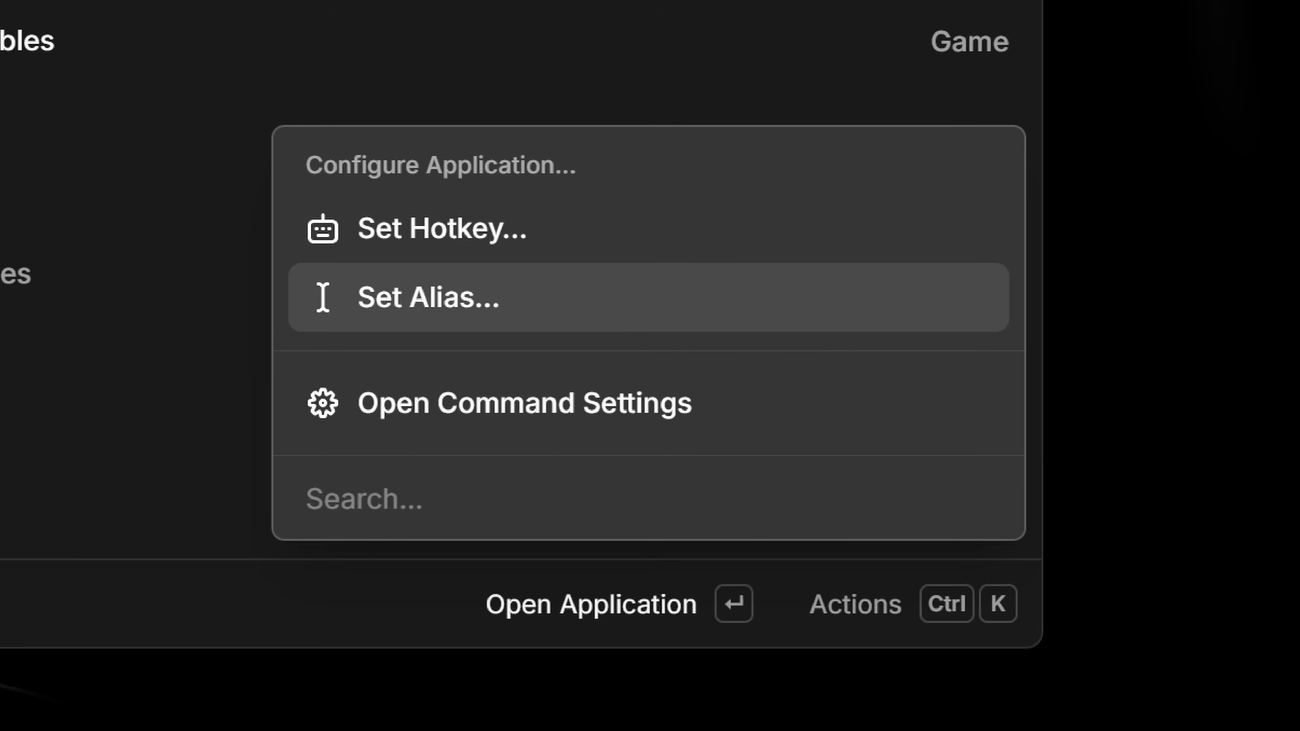
pyautogui.press('Return')
# - Save 'browser' as Edge's alias and Alt+E as its hotkey
pyautogui.write('browser')
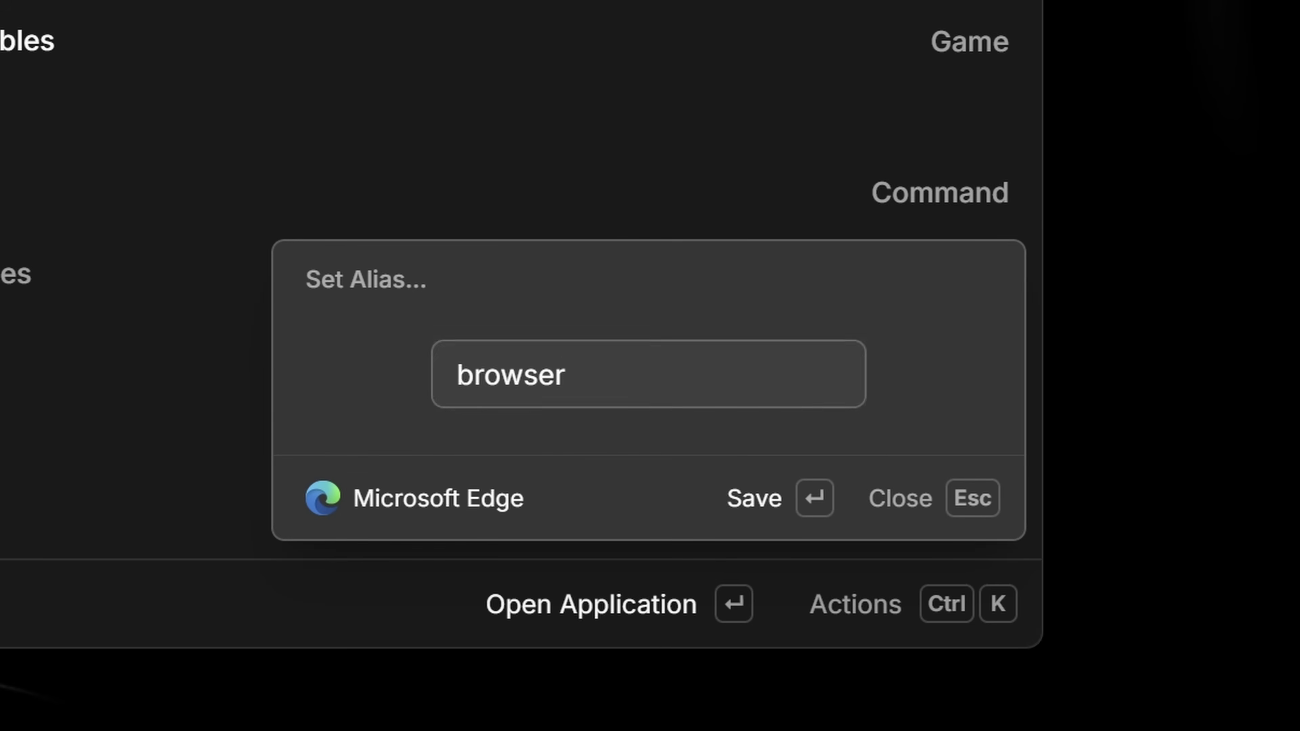
pyautogui.press('Return')
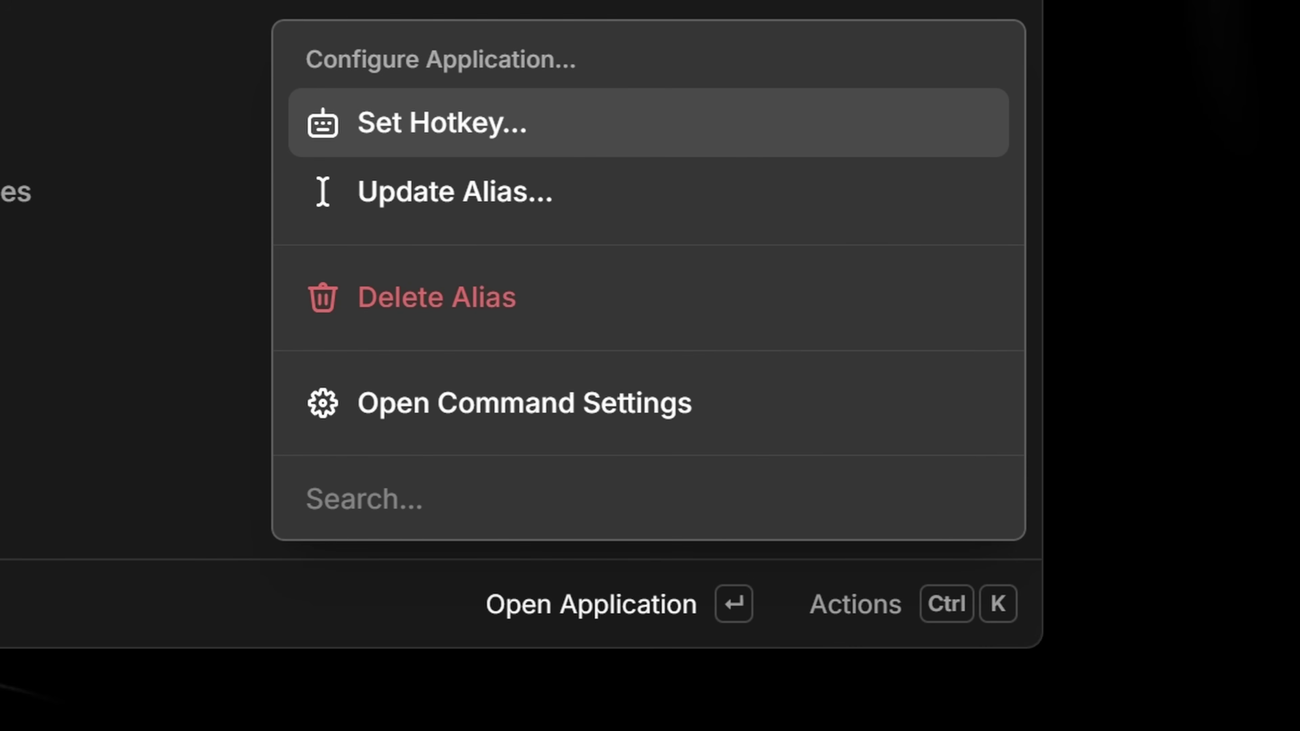
pyautogui.press('Return')
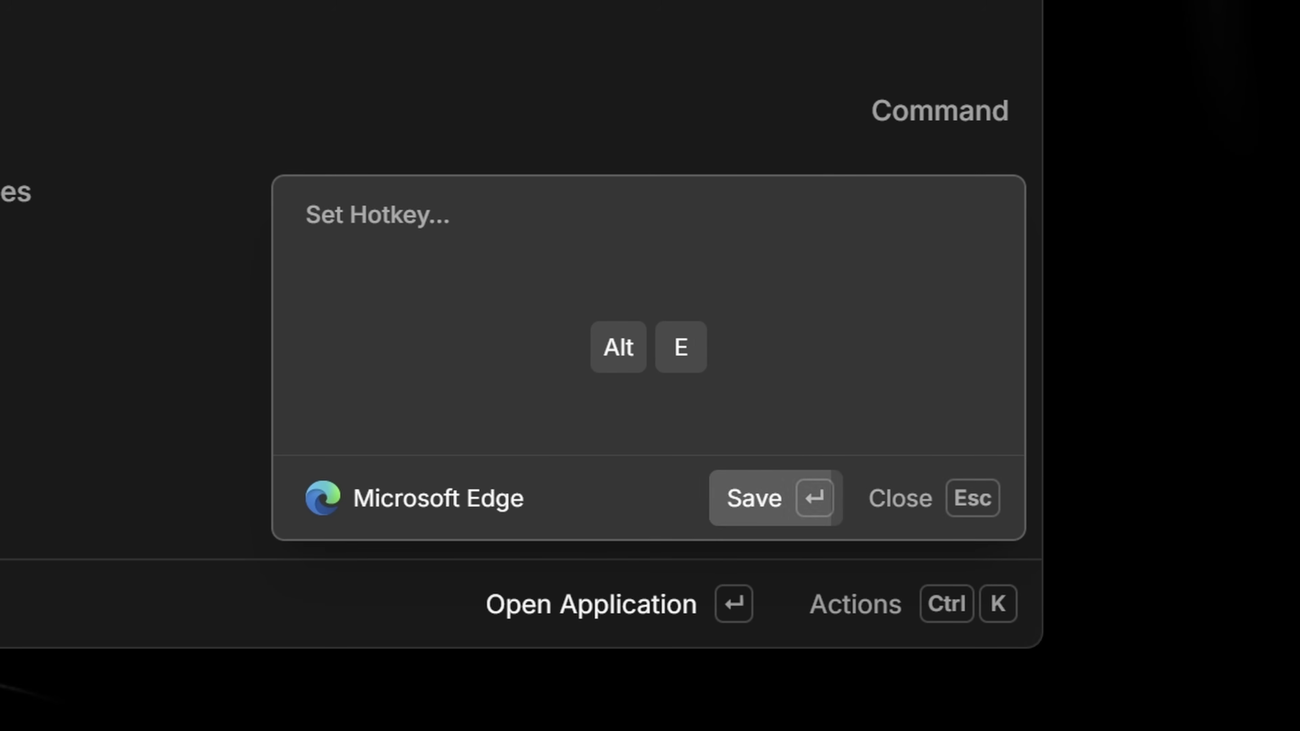
pyautogui.press('Return')
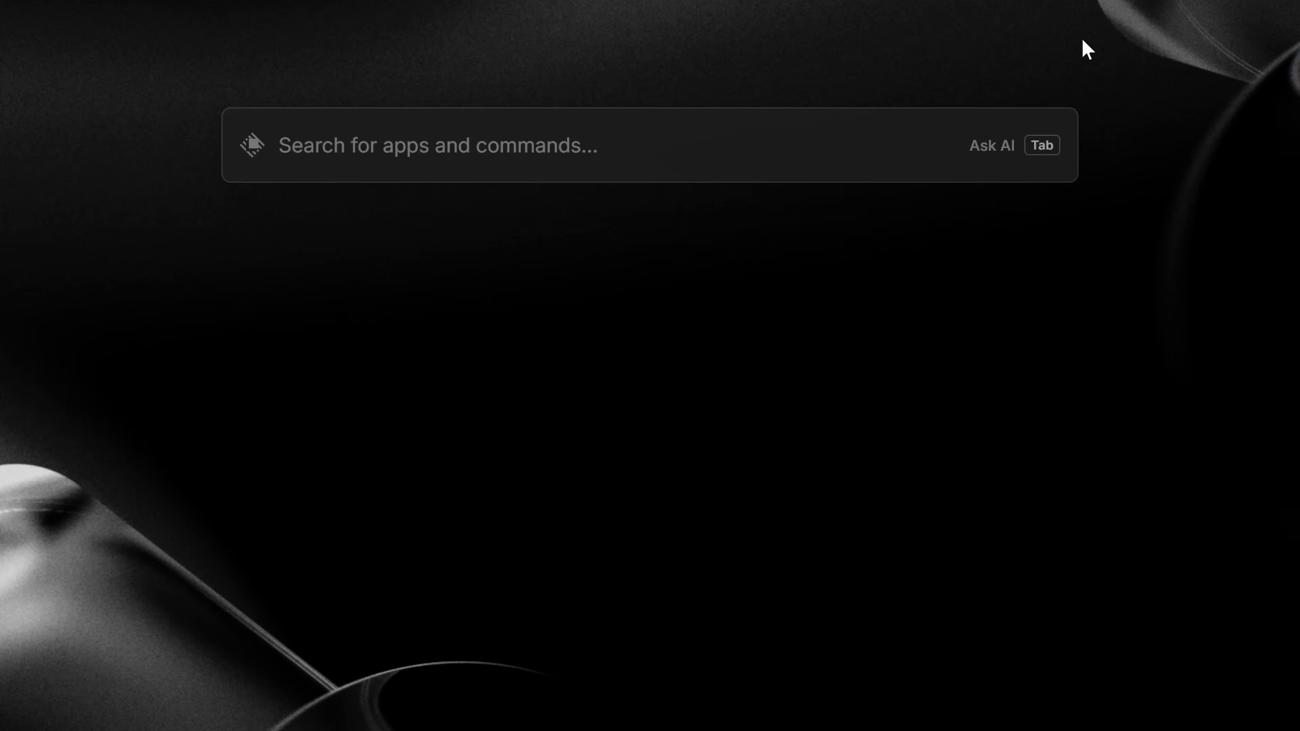
pyautogui.write('brows')
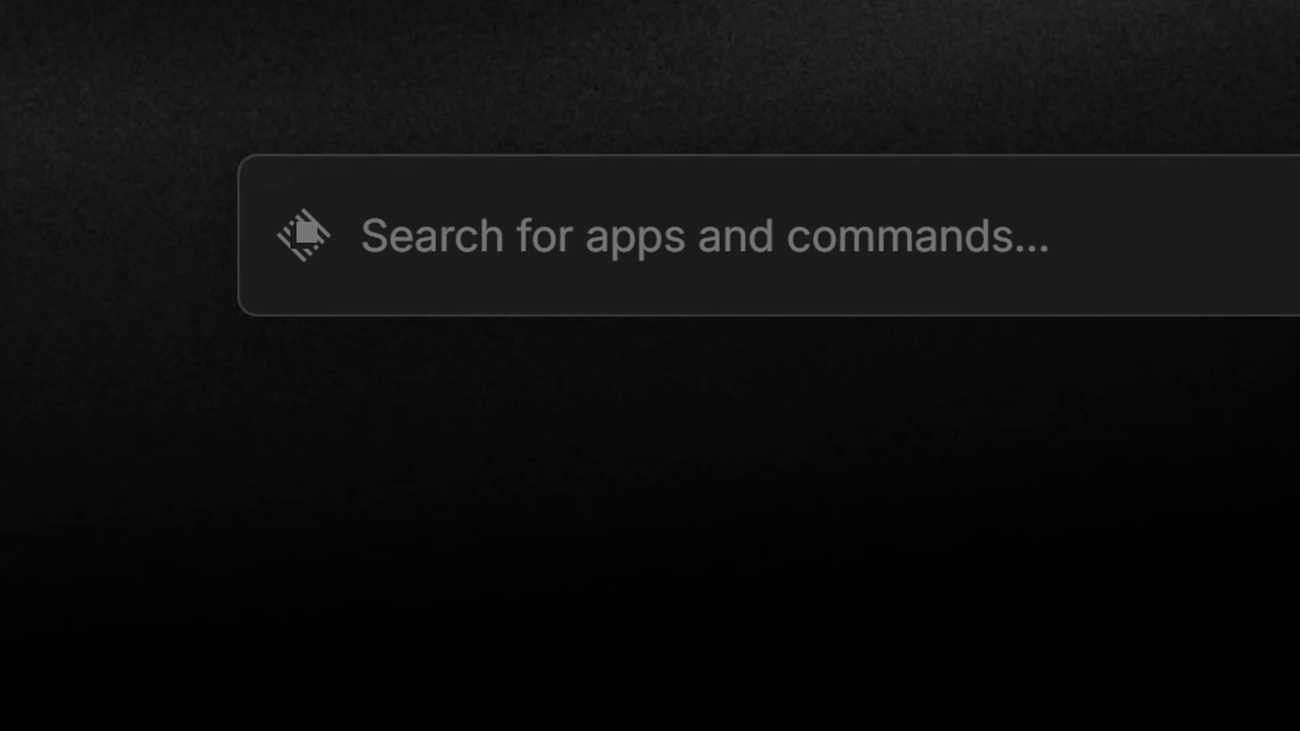
pyautogui.write('fs')
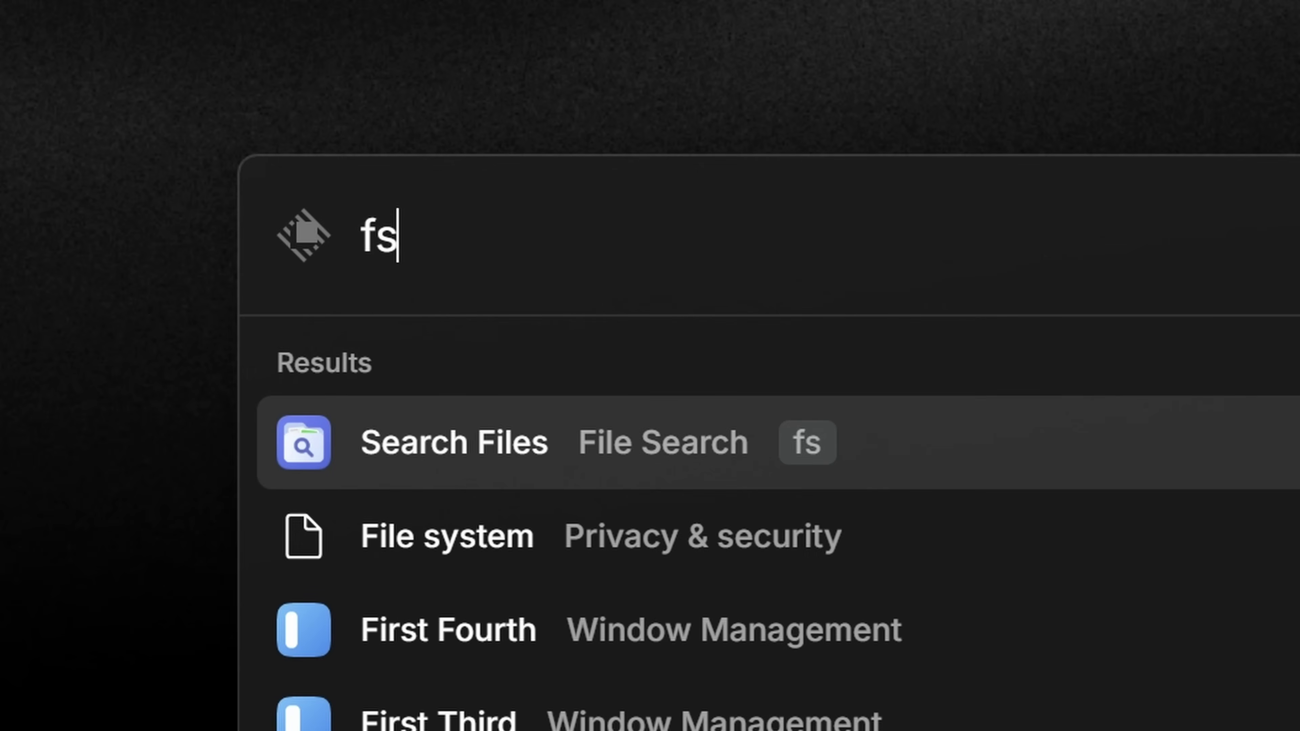
pyautogui.press('BackSpace')
pyautogui.press('BackSpace')
pyautogui.write('cent')
pyautogui.press('BackSpace')
pyautogui.press('BackSpace')
pyautogui.press('BackSpace')
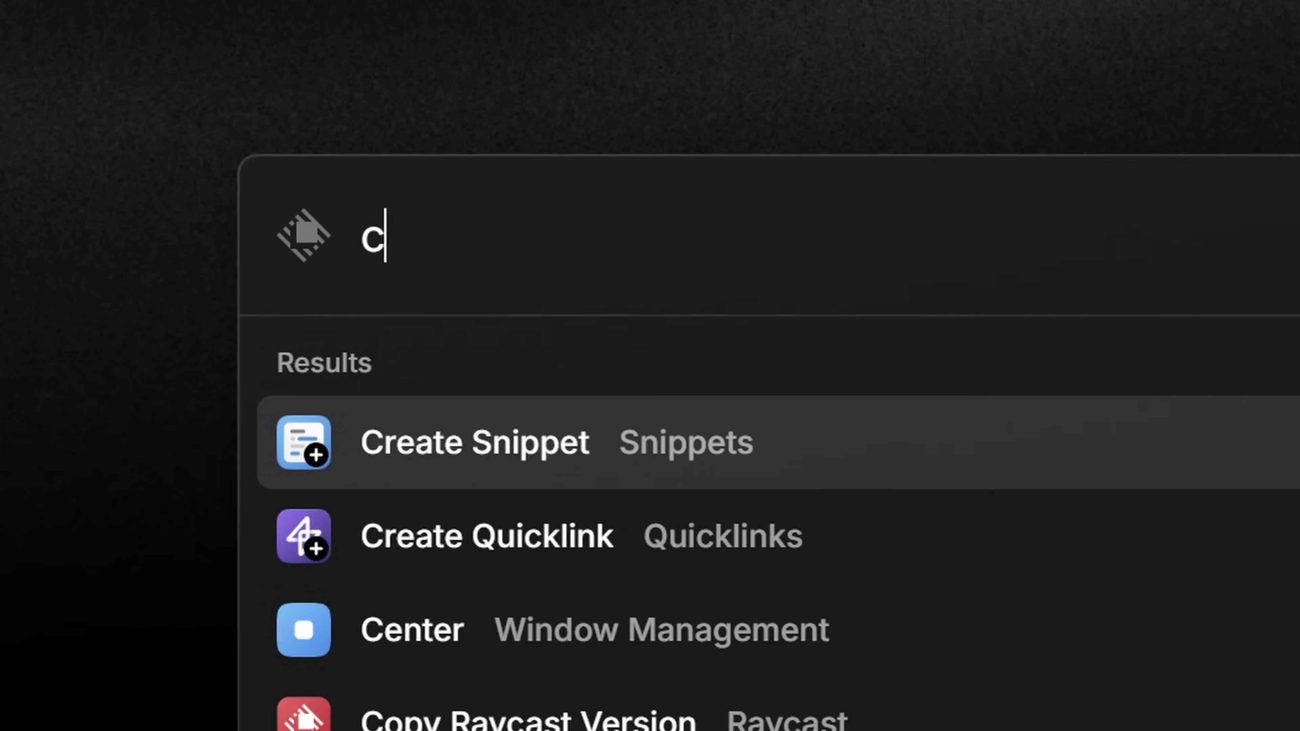
pyautogui.write('hr')
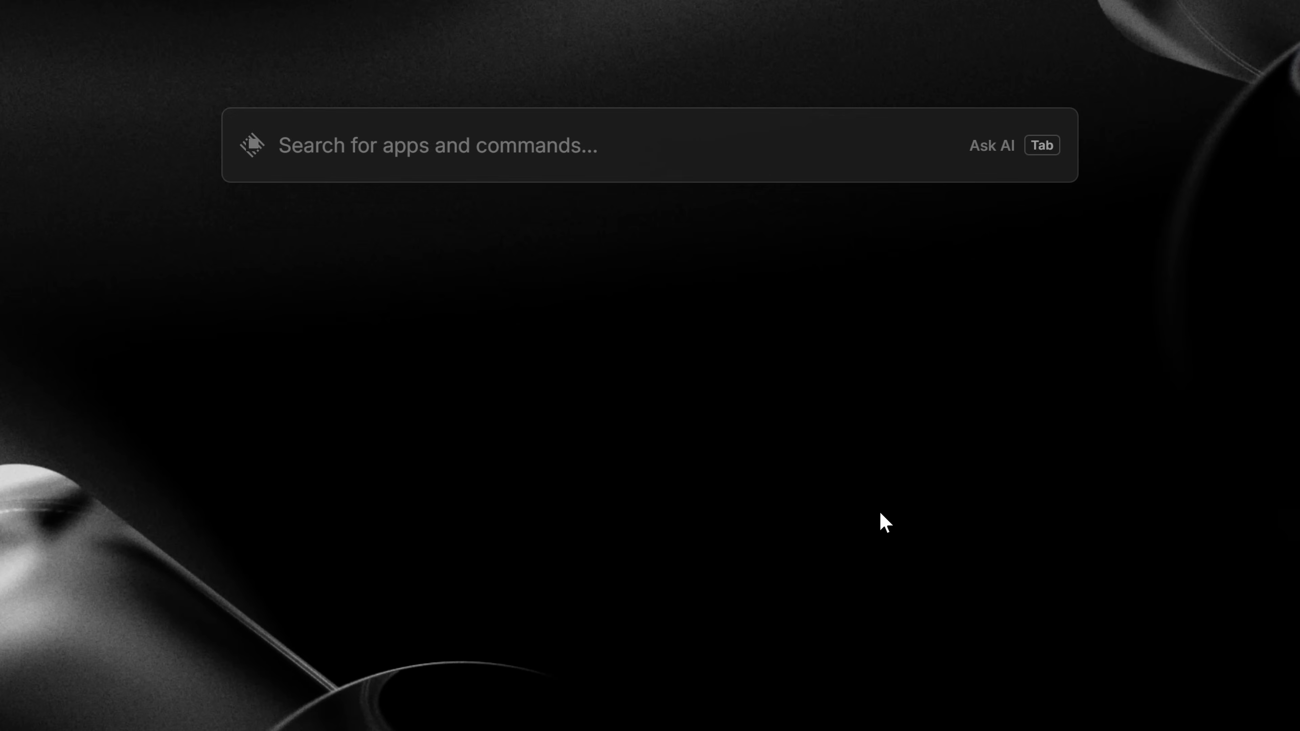
# - Assign Win+. as the hotkey for the Search Emoji & Symbols command
pyautogui.write('search em')
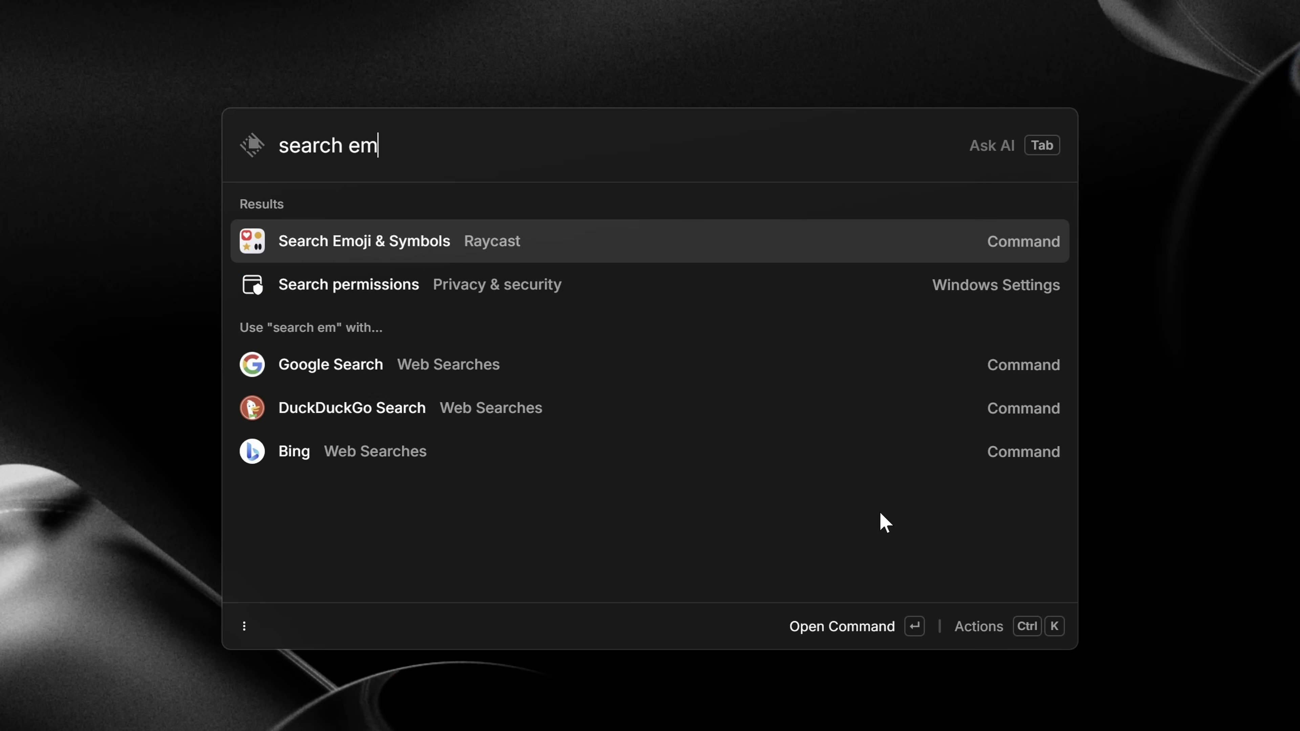
pyautogui.write('oj')
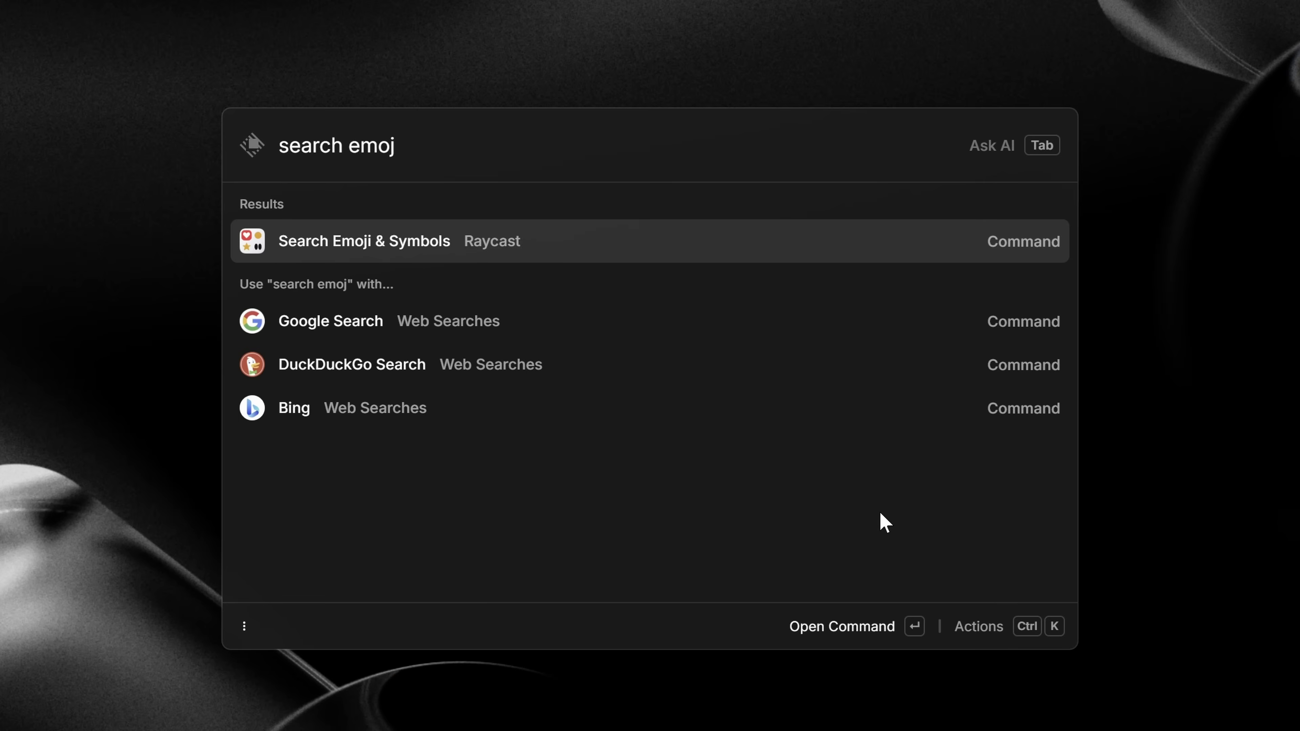
pyautogui.hotkey('ctrl', 'k')
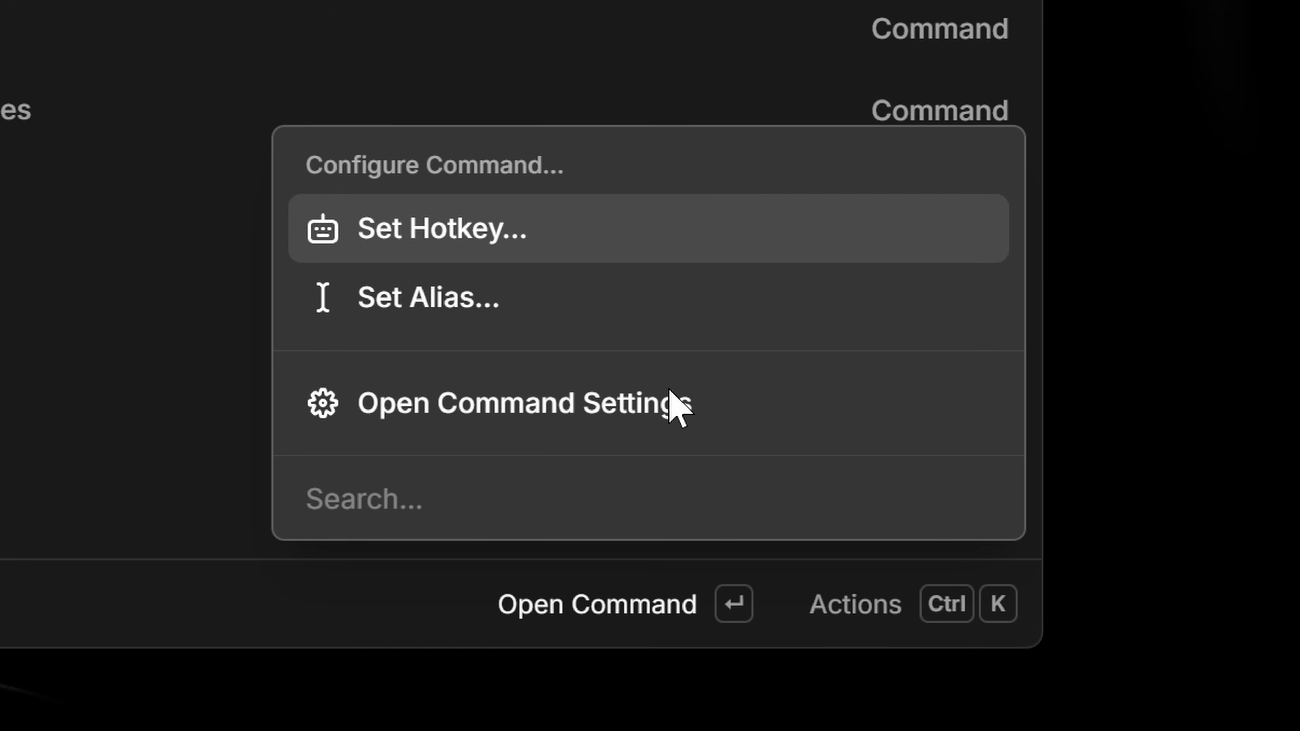
pyautogui.press('Return')
pyautogui.press('super+period')
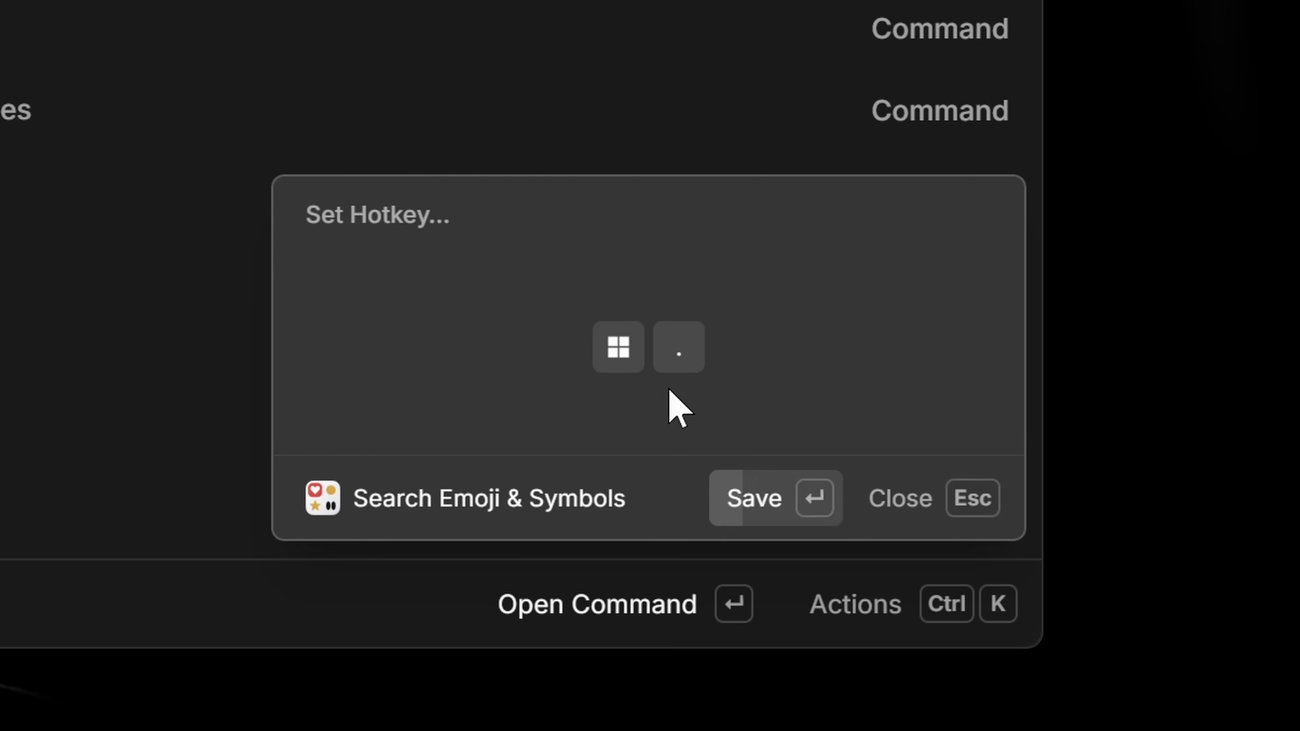
pyautogui.press('Return')
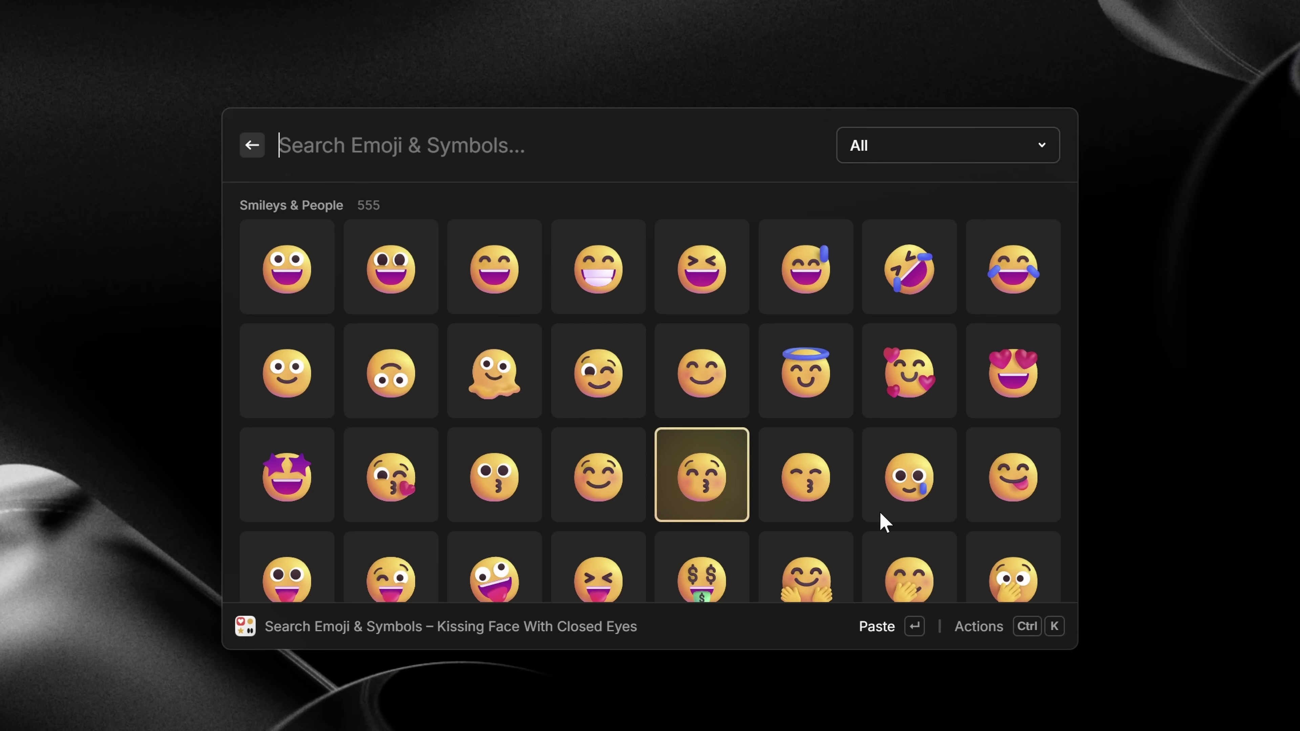
# - Search 'wink' in the emoji picker, then set its grid to 10 columns in the command settings
pyautogui.press('Right')
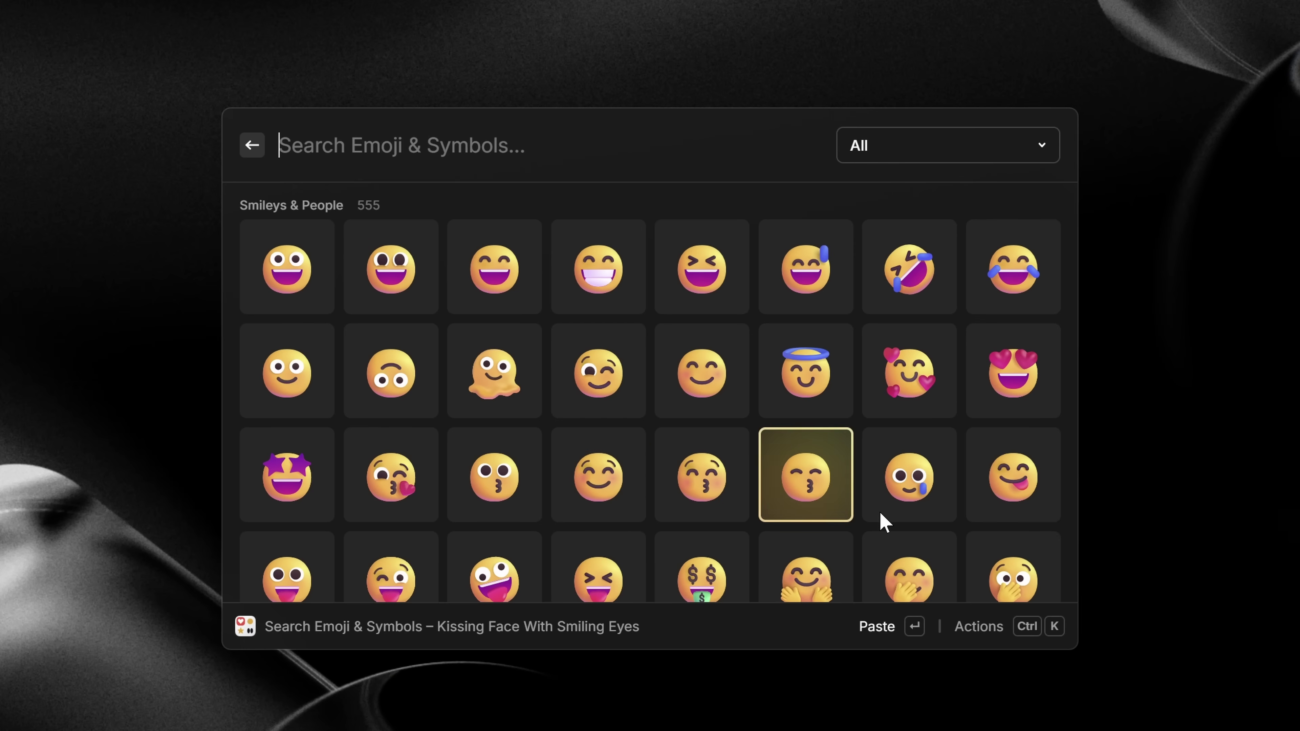
pyautogui.write('wink')
pyautogui.hotkey('ctrl', 'k')
pyautogui.write('ed')
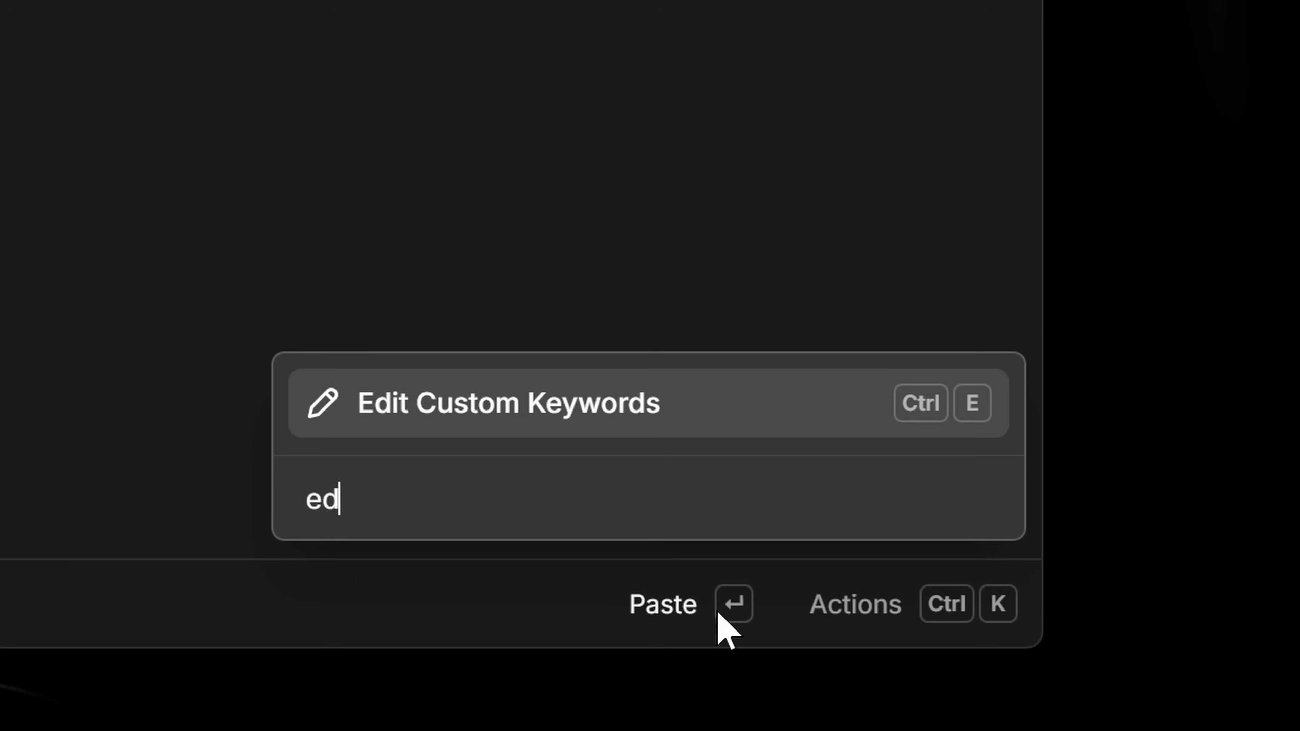
pyautogui.write('i')
pyautogui.press('BackSpace')
pyautogui.press('BackSpace')
pyautogui.press('BackSpace')
pyautogui.write('pi')
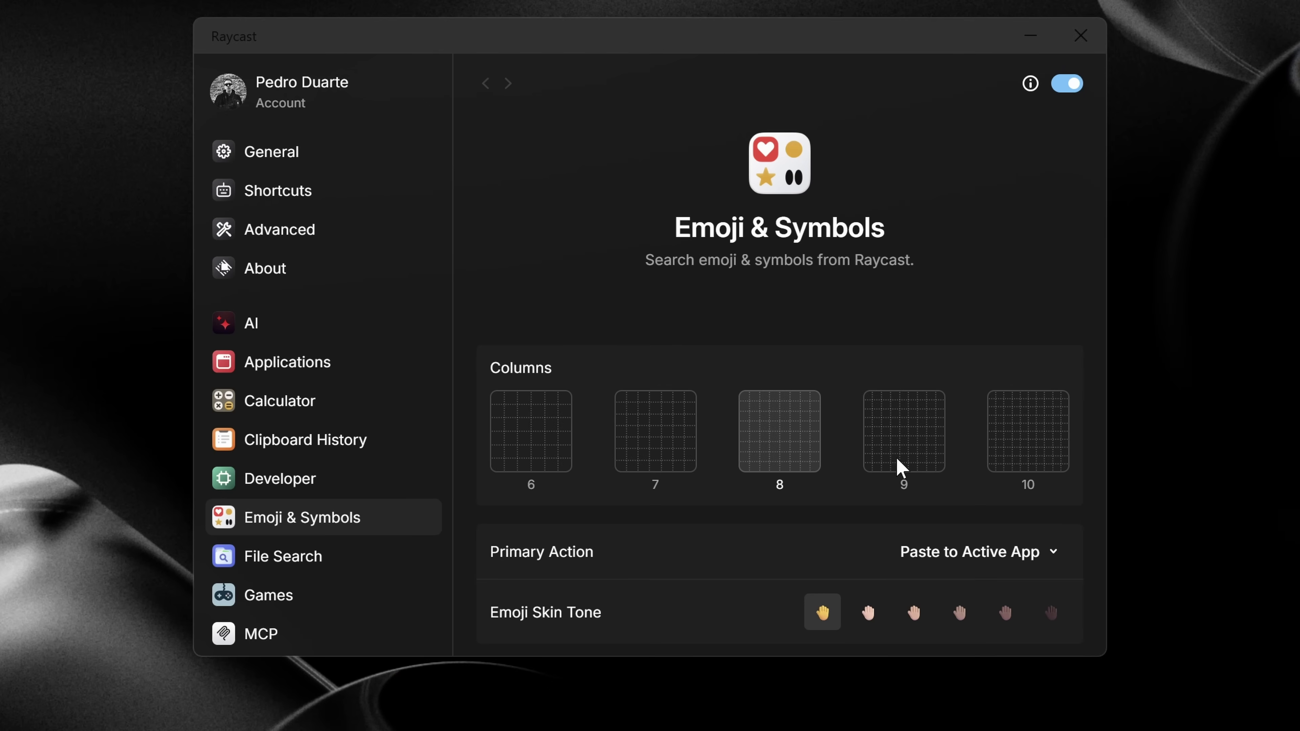
pyautogui.click(1012, 432)
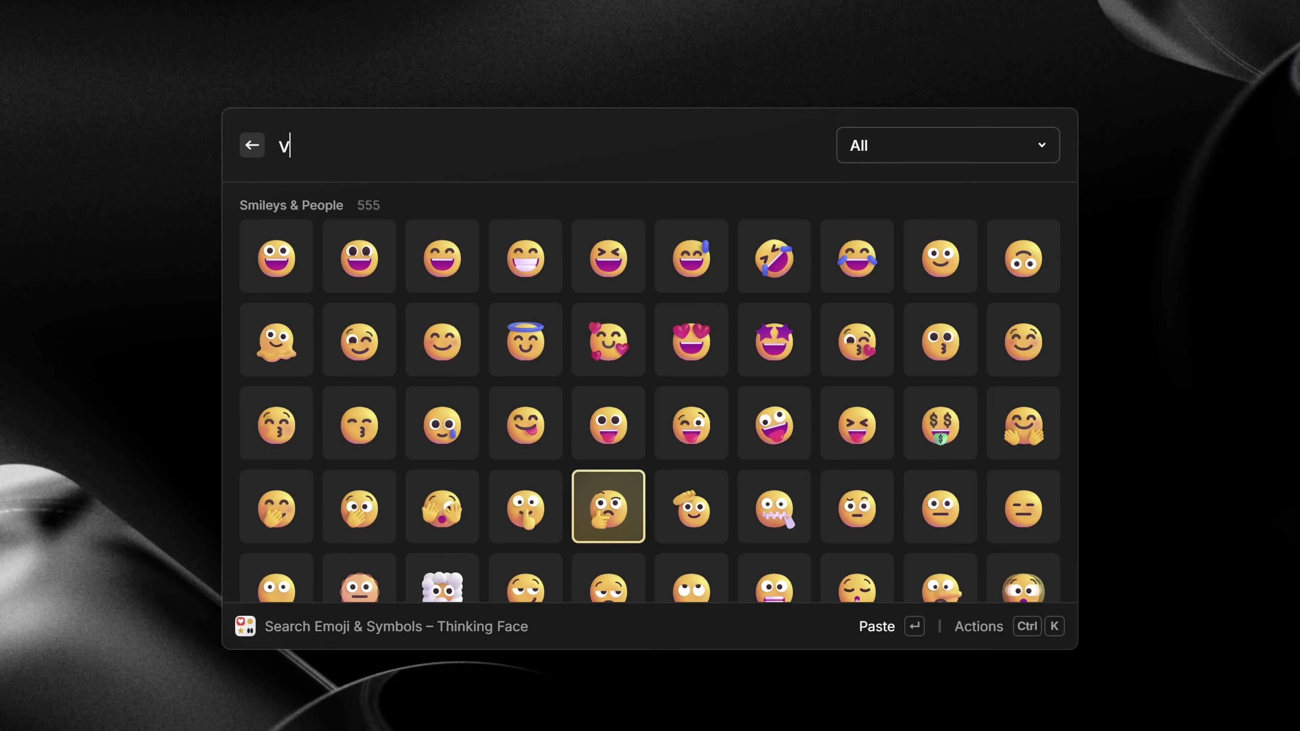
pyautogui.write('ictor')
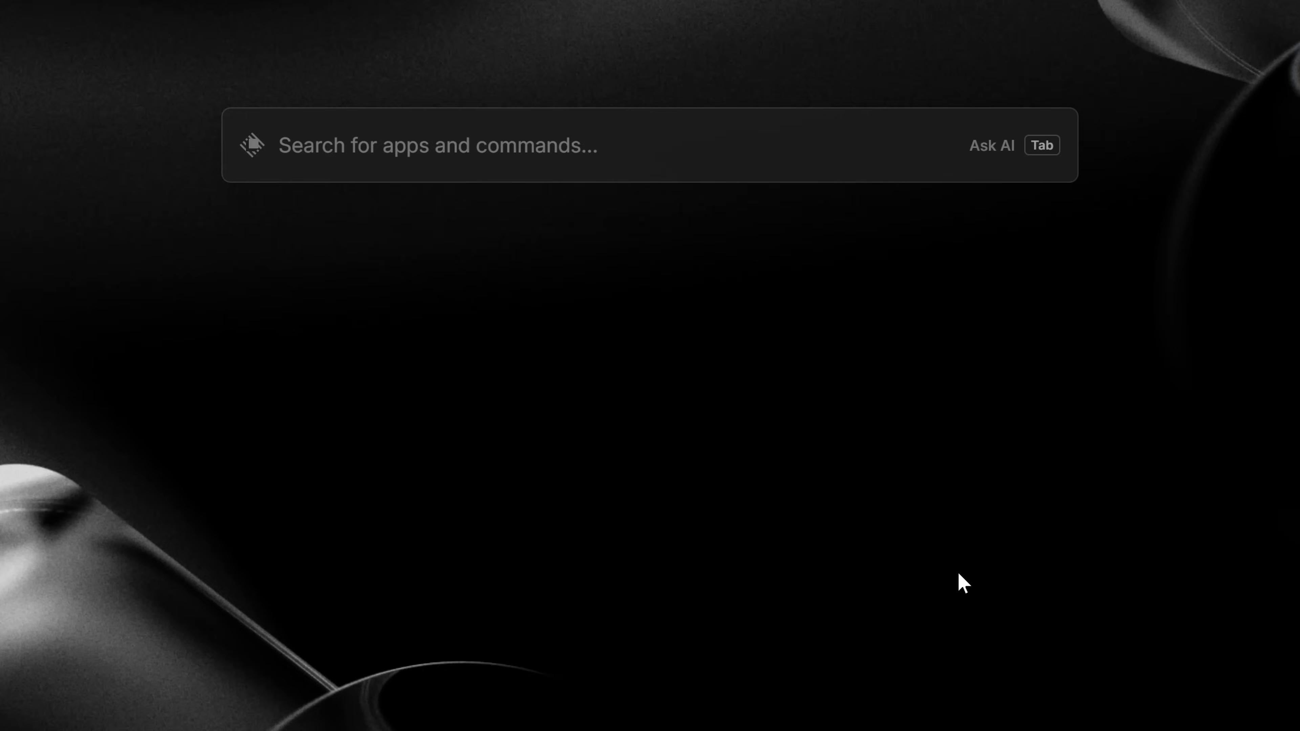
# - Search the launcher for 'clipboard his' to surface the Clipboard History command
pyautogui.write('clipboard history')
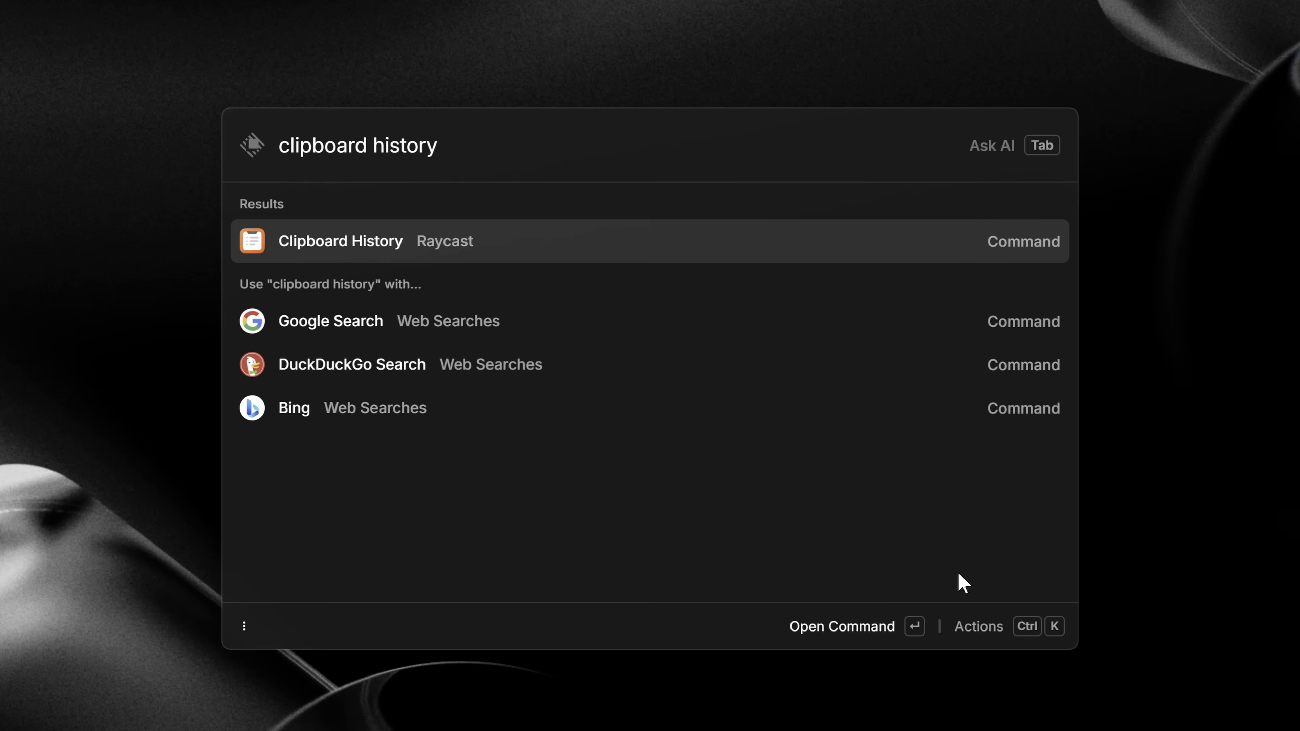
# - Open Clipboard History, step through the entries, and filter it to Images Only
pyautogui.press('Return')
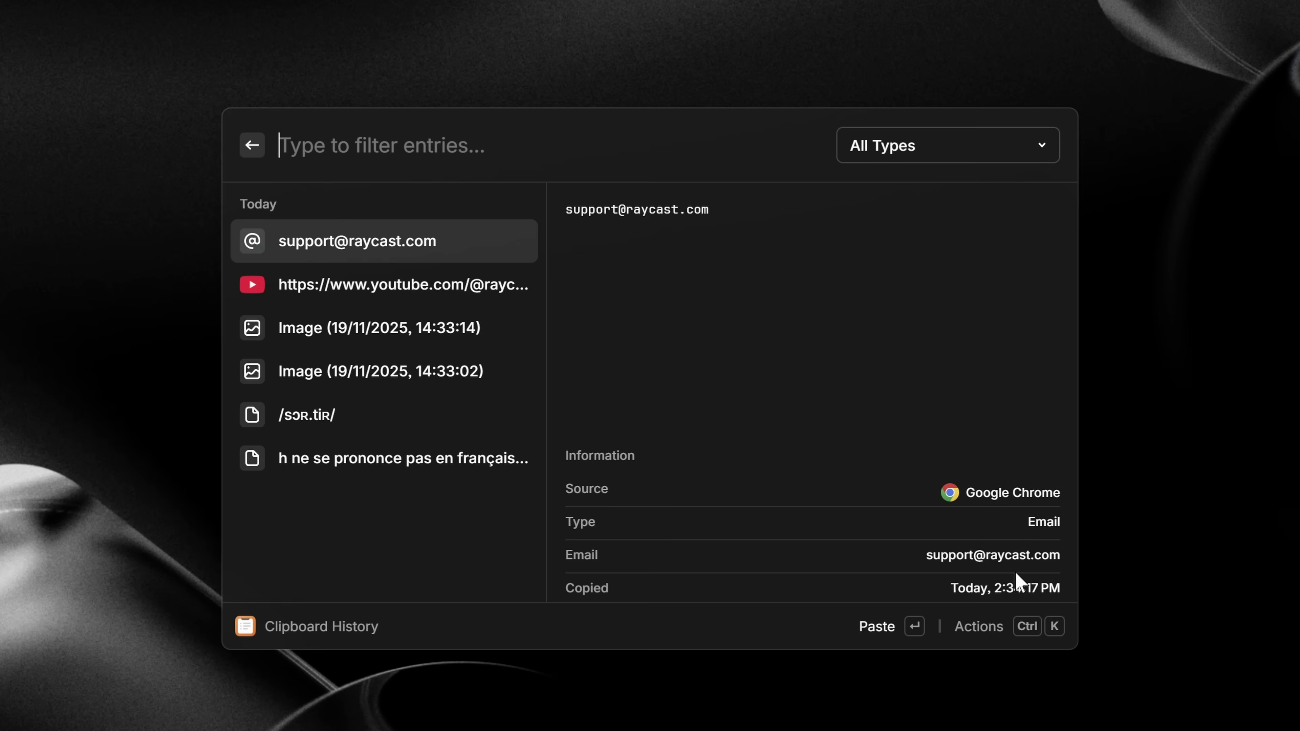
pyautogui.press('Down')
pyautogui.press('Down')
pyautogui.press('Down')
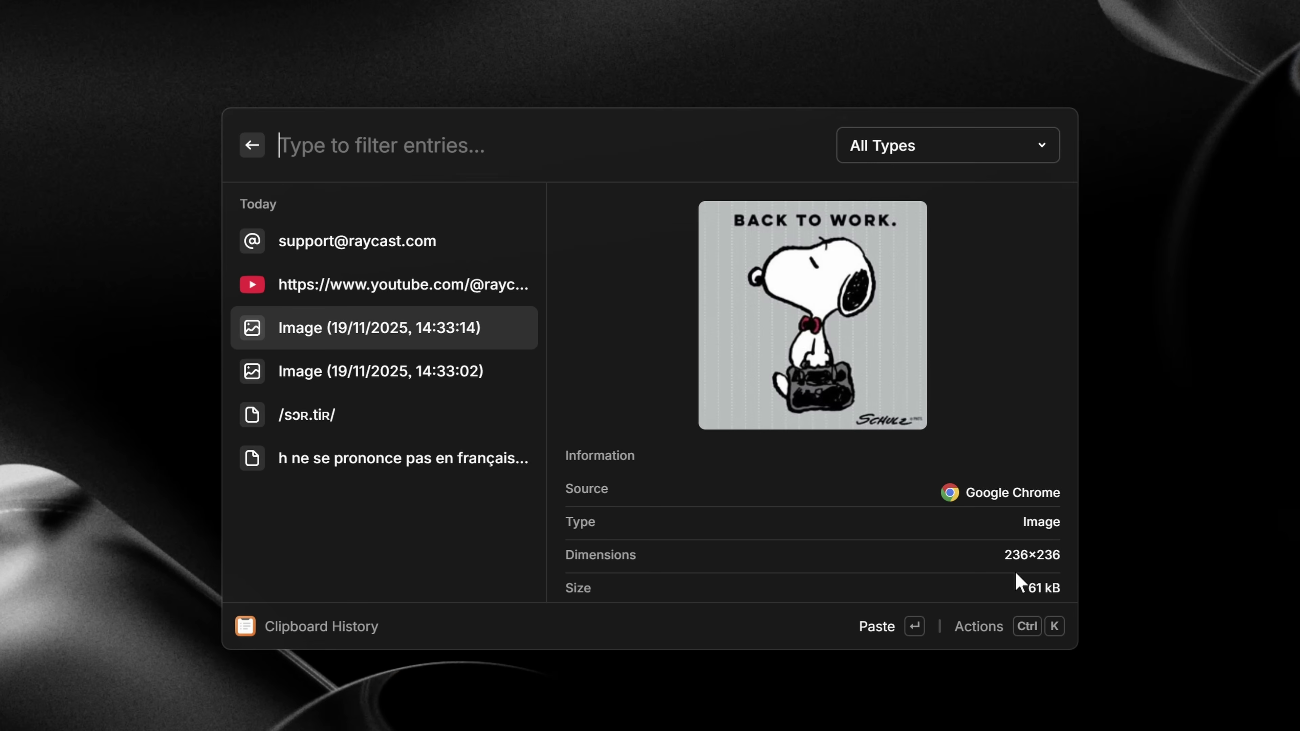
pyautogui.press('Down')
pyautogui.press('Down')
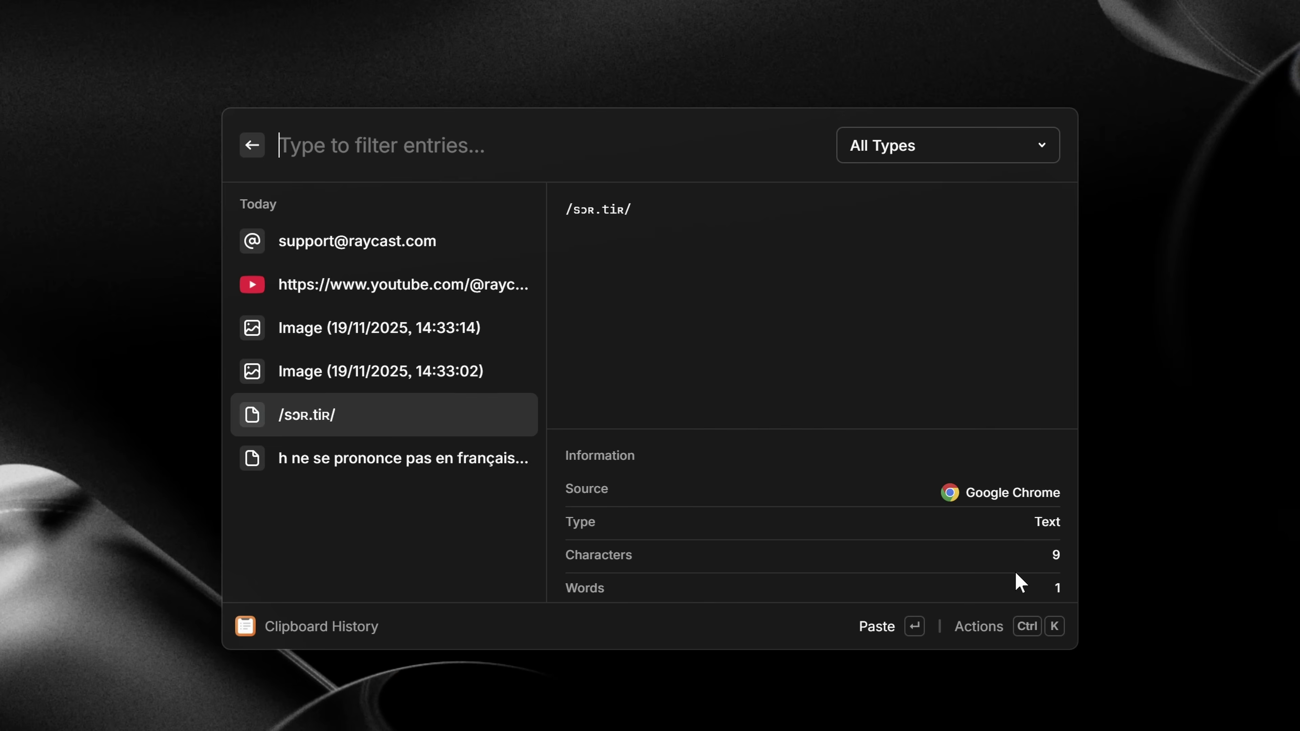
pyautogui.hotkey('ctrl', 'p')
pyautogui.write('Ima')
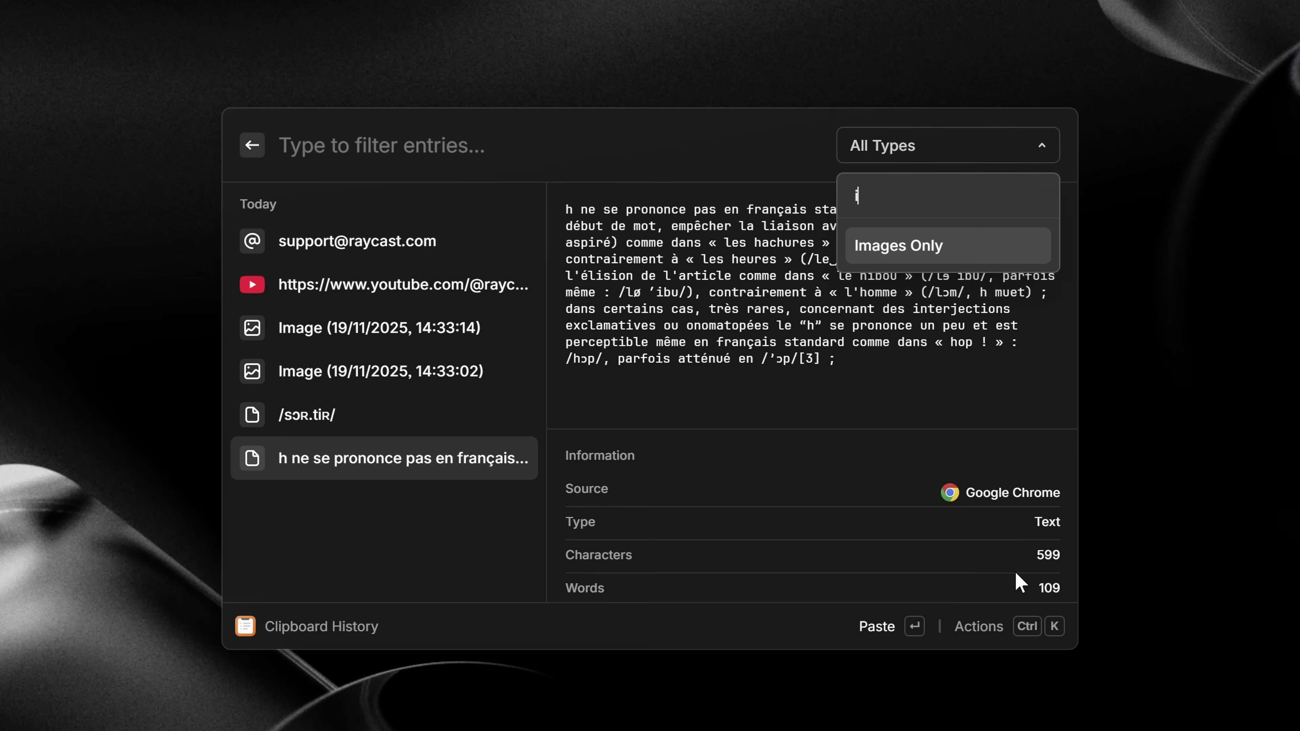
pyautogui.press('Return')
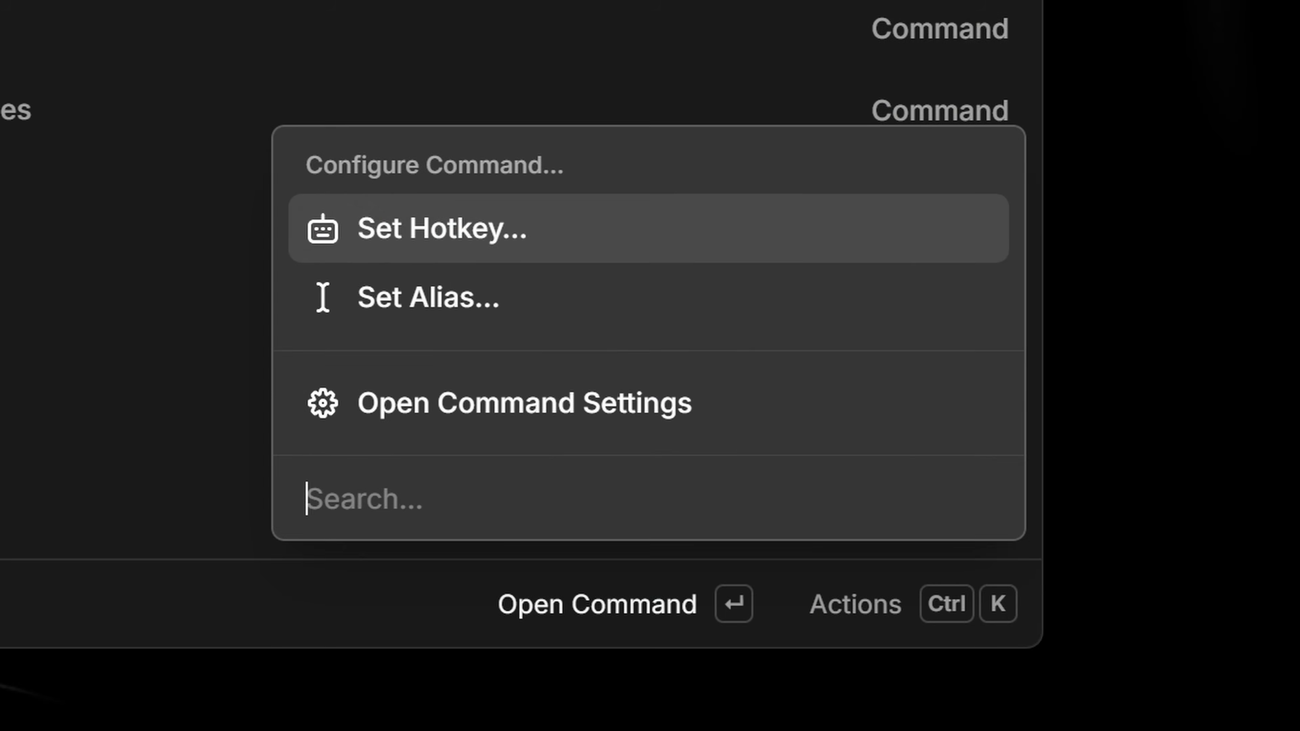
# - Assign the Ctrl+Shift+V hotkey to Clipboard History and save it
pyautogui.press('Return')
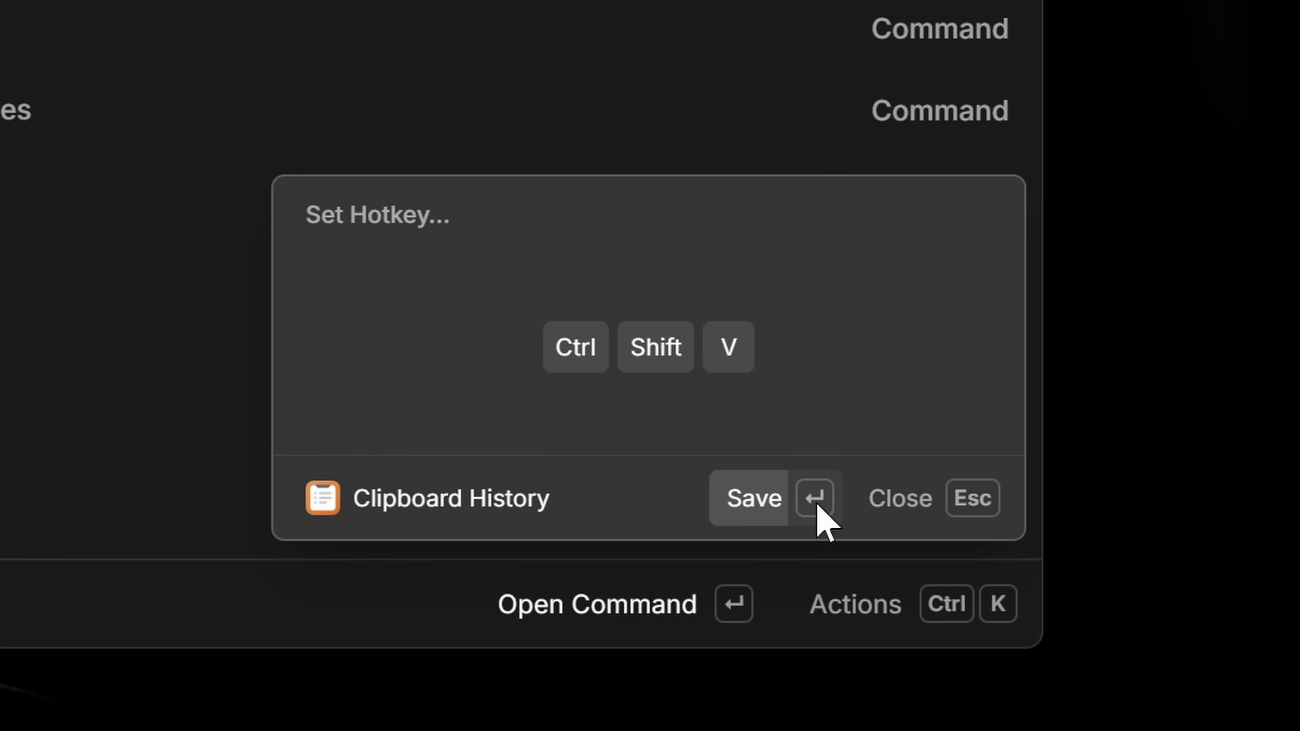
pyautogui.click(818, 504)
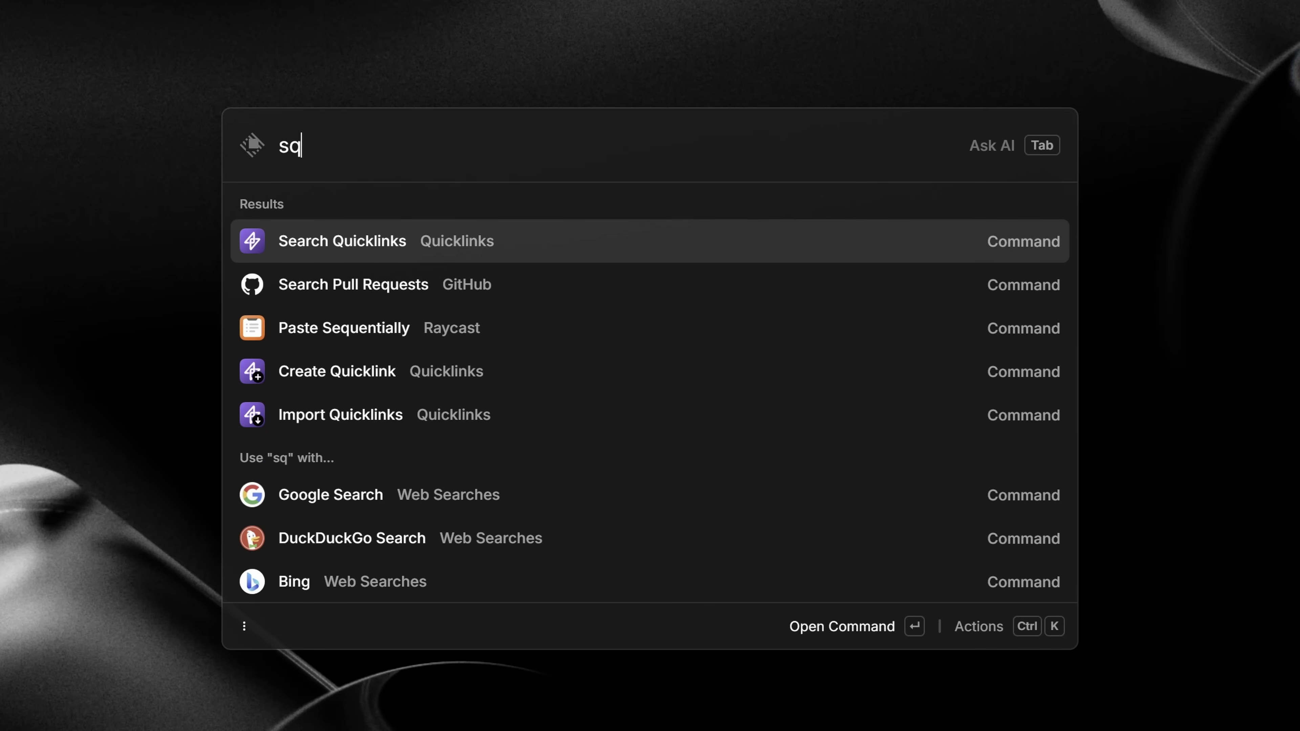
# - Browse the saved quicklinks down to Curriculum and filter them to the files tag
pyautogui.press('Return')
pyautogui.press('Down')
pyautogui.press('Down')
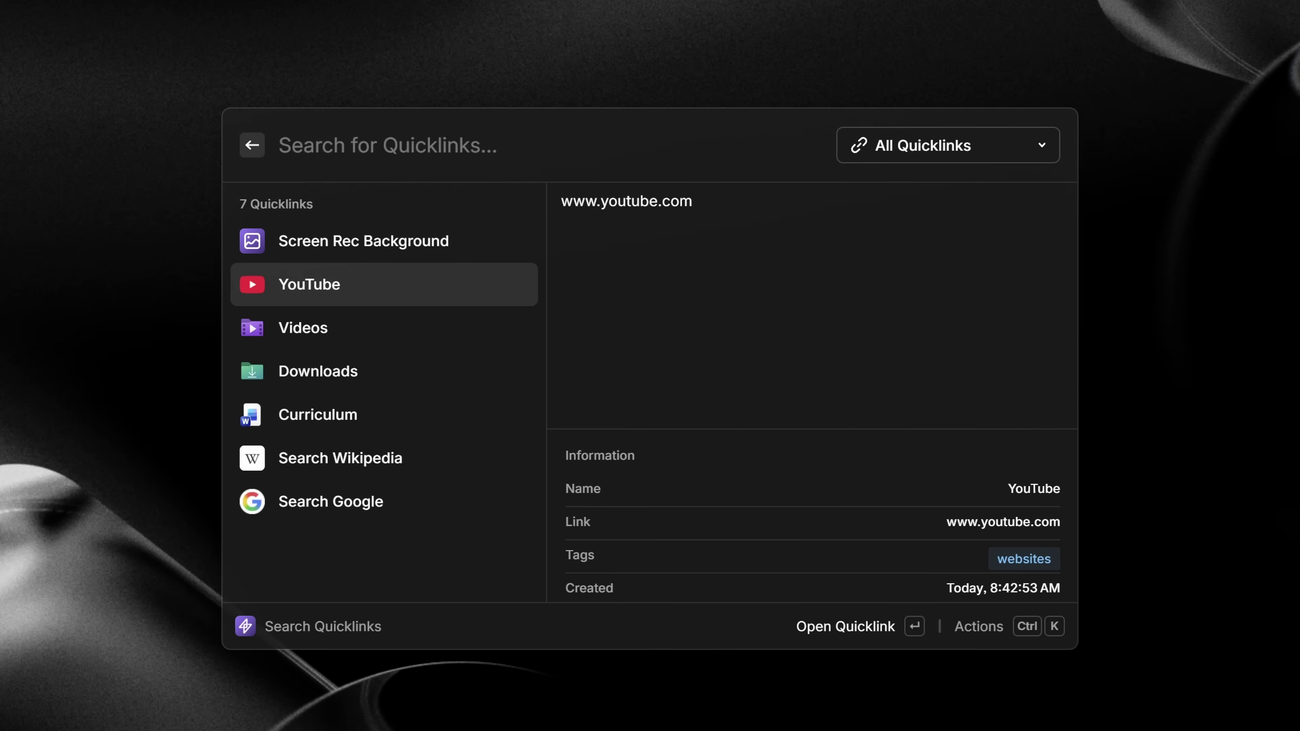
pyautogui.press('Down')
pyautogui.press('Down')
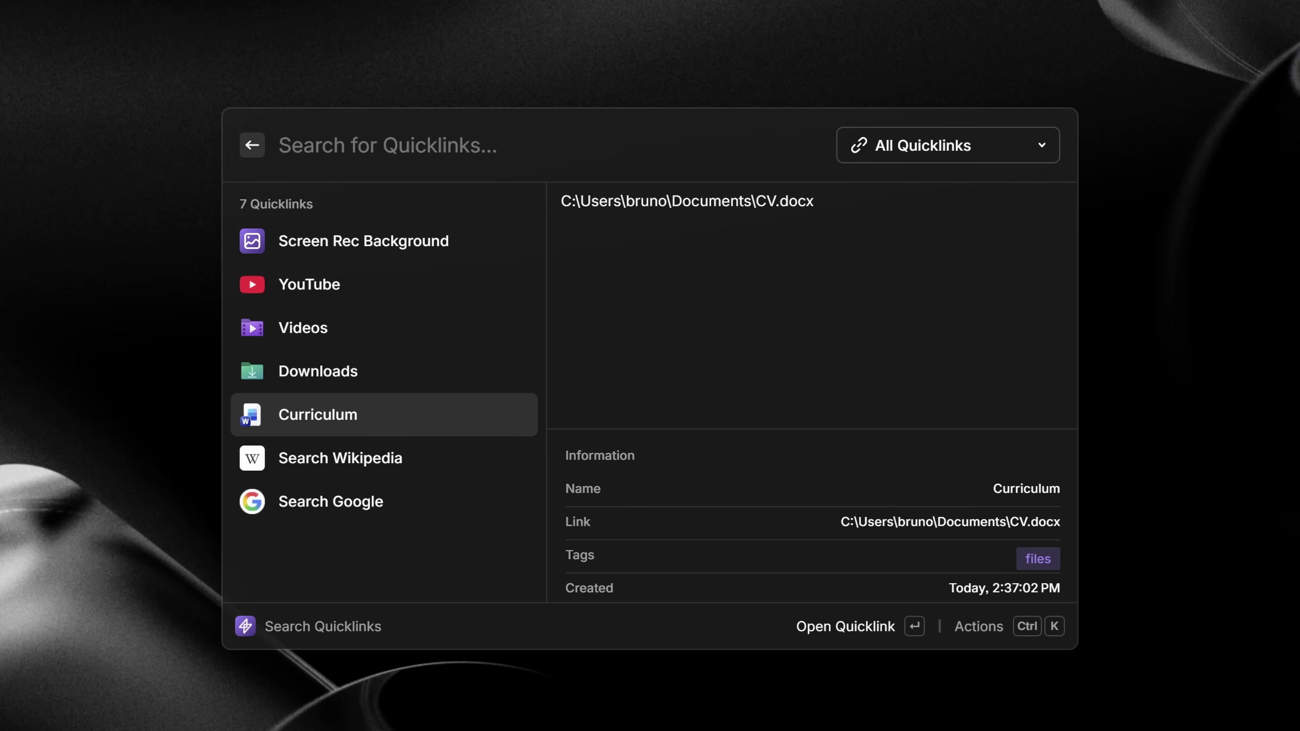
pyautogui.press('Down')
pyautogui.press('Down')
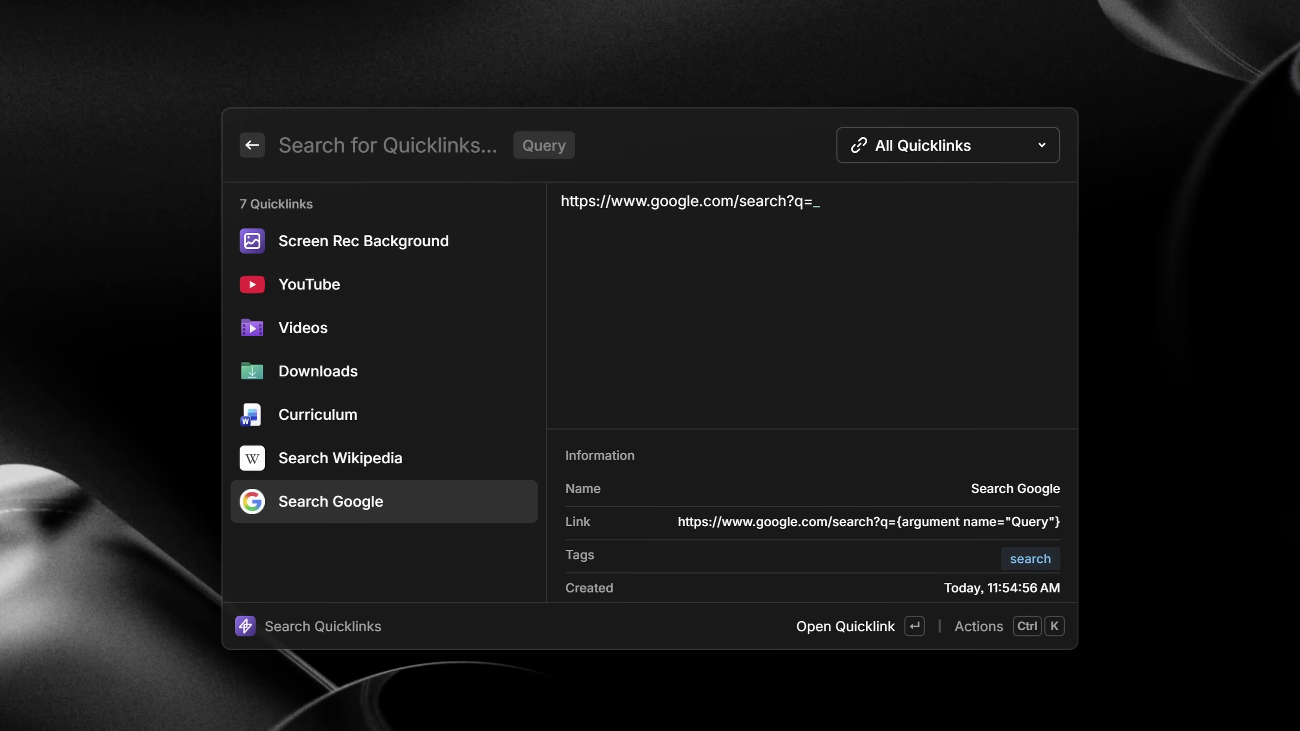
pyautogui.hotkey('ctrl', 'p')
pyautogui.write('fi')
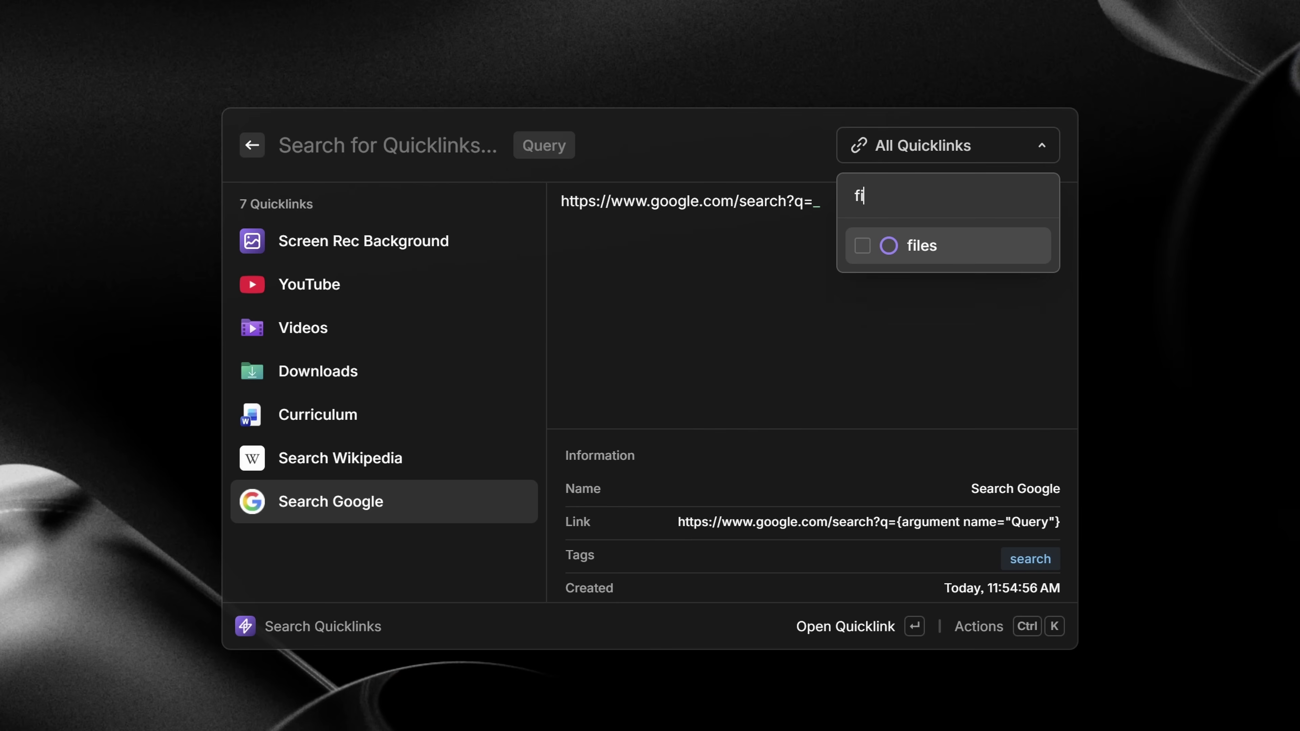
pyautogui.press('Return')
pyautogui.press('Escape')
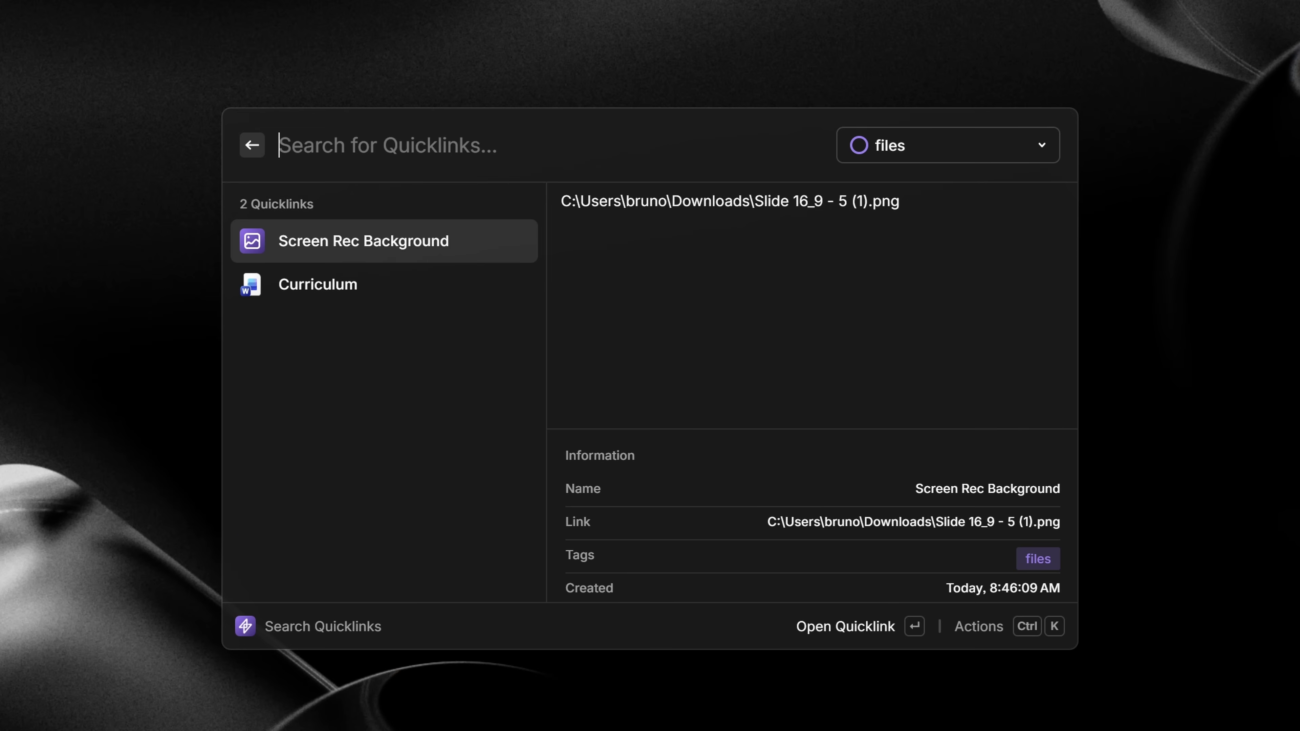
pyautogui.press('Escape')
# - Create a quicklink named Curriculum that links to the pasted CV.docx path
pyautogui.write('cquic')
pyautogui.press('Return')
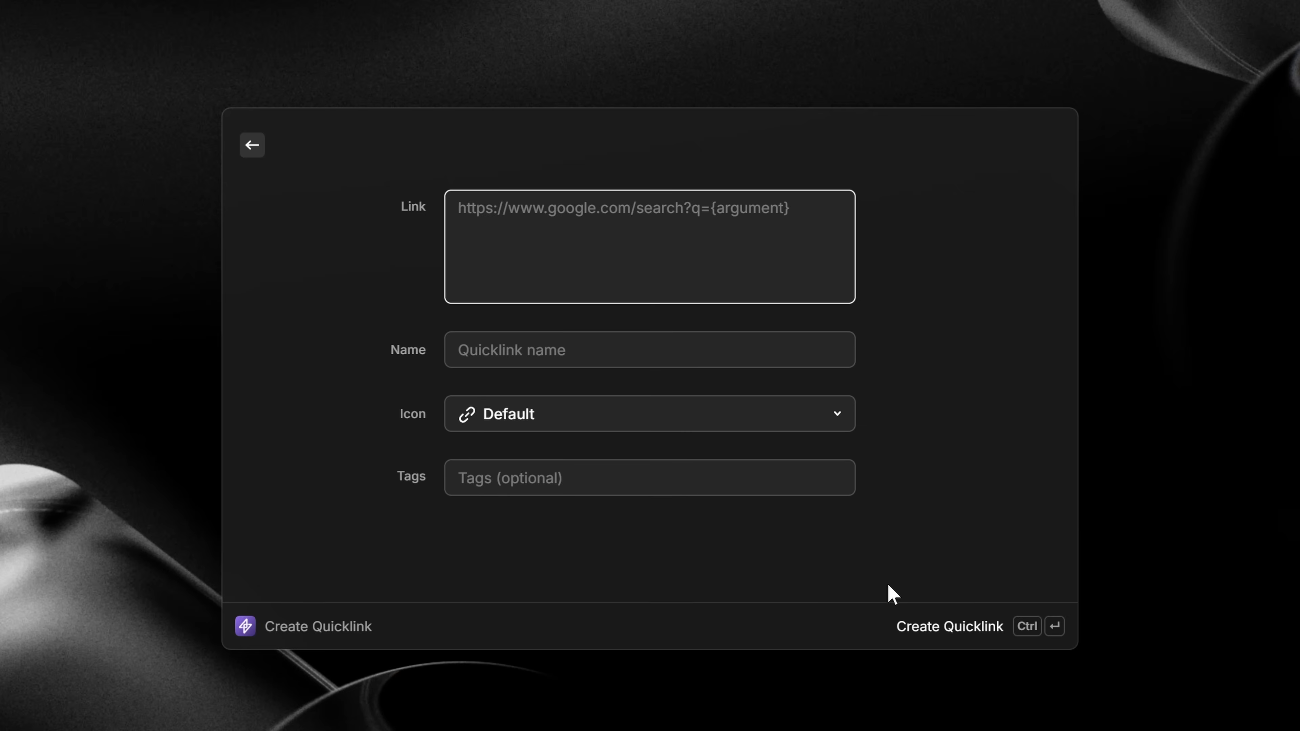
pyautogui.write('C:\\Users\\bruno\\Documents\\CV.docx')
pyautogui.press('Tab')
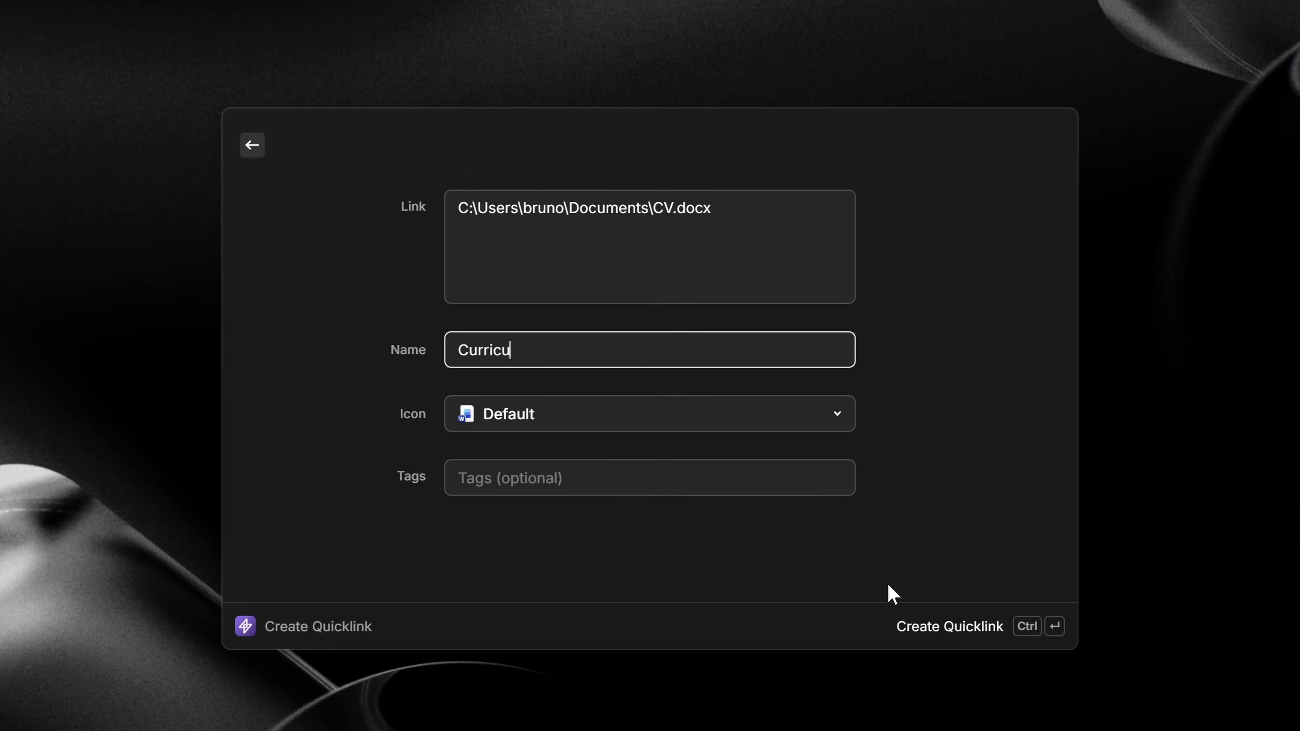
pyautogui.hotkey('ctrl', 'Return')
pyautogui.write('curri')
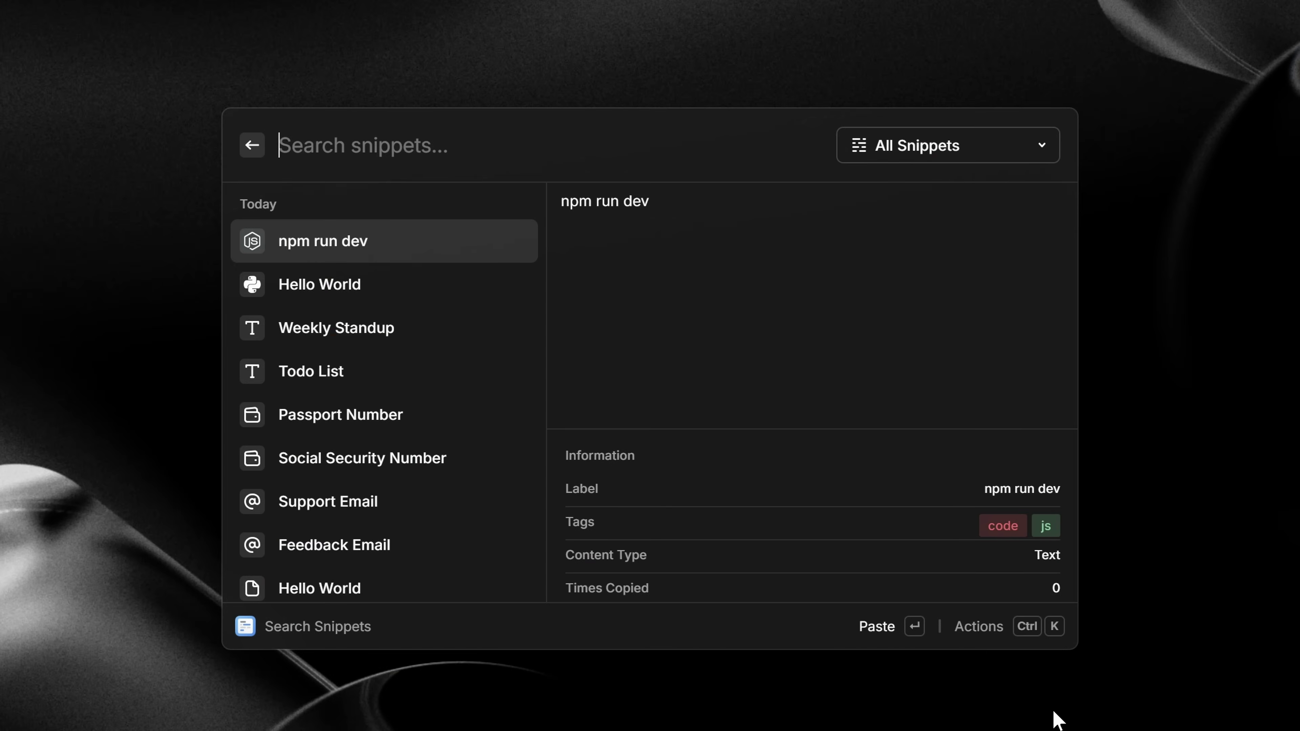
# - Preview the Hello World and Weekly Standup snippets, then enter One Microsoft Way as new snippet text
pyautogui.press('Down')
pyautogui.press('Down')
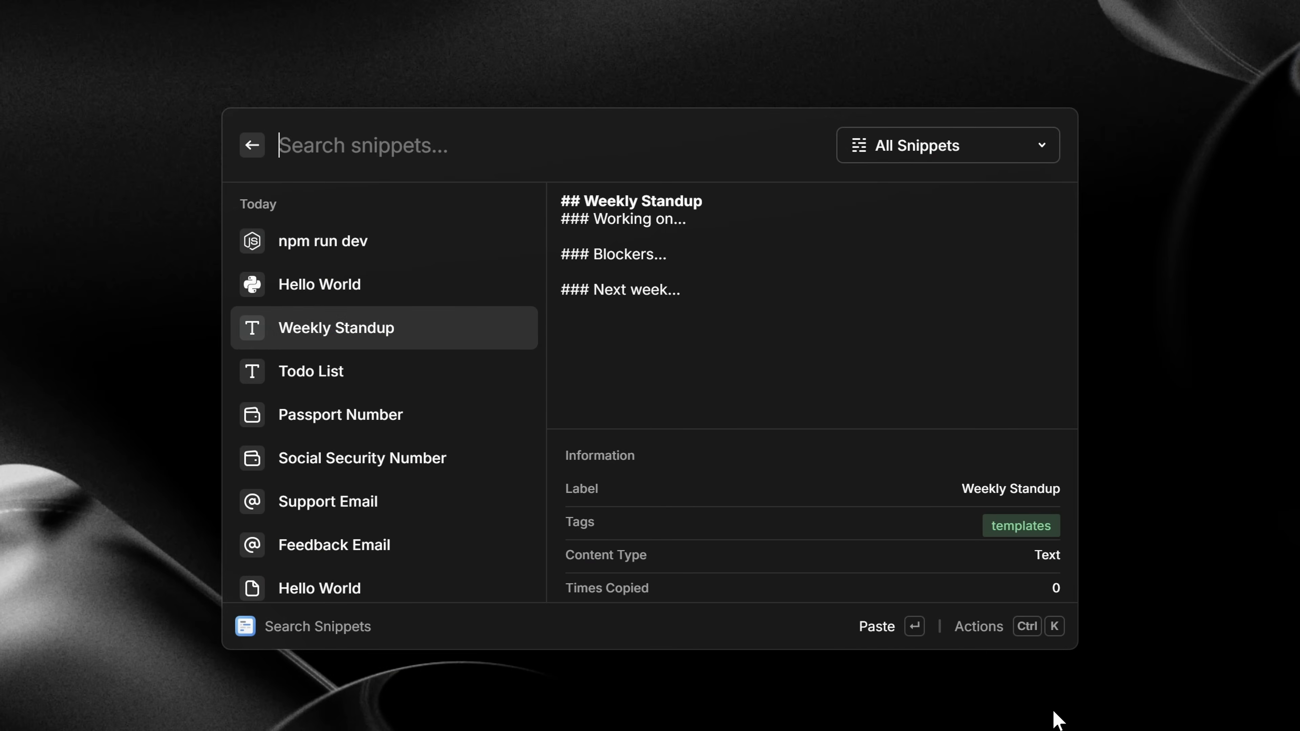
pyautogui.press('Down')
pyautogui.press('Down')
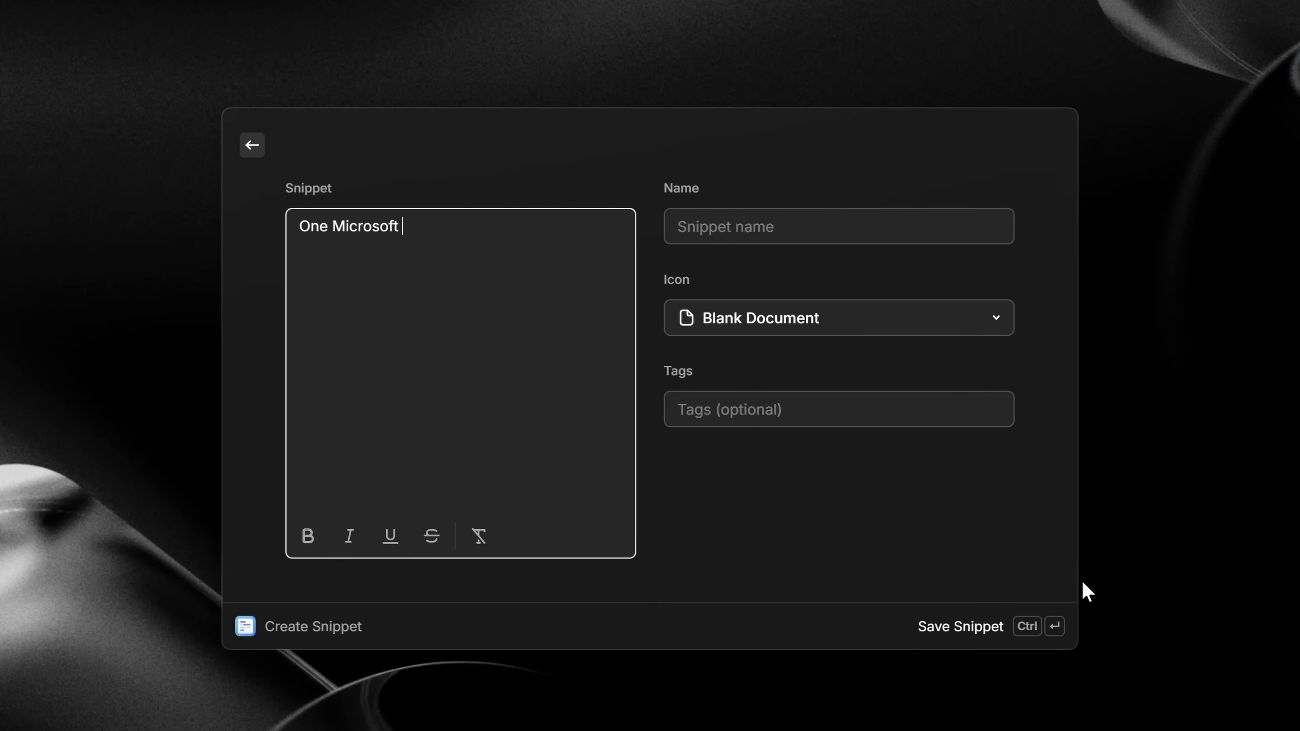
pyautogui.write('ay')
pyautogui.press('Tab')
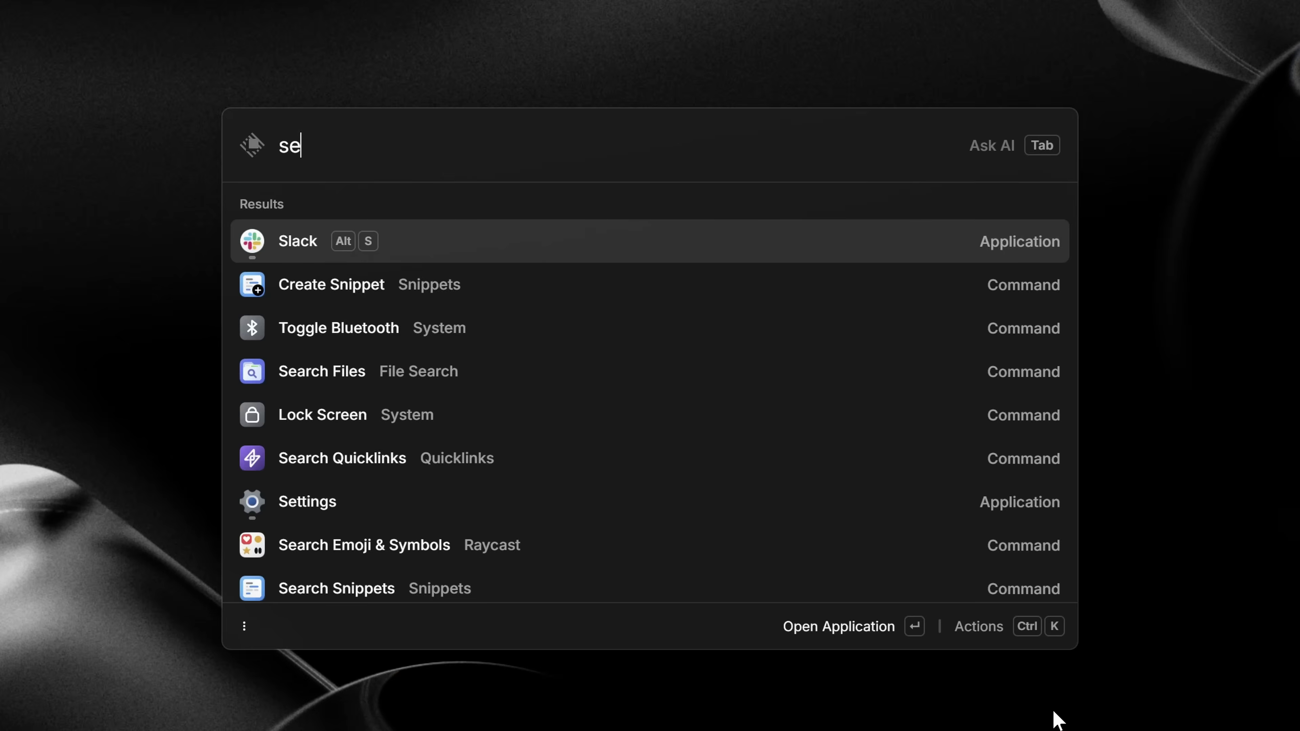
# - Open Search Snippets and preview Hello World, Weekly Standup, Passport Number and Support Email
pyautogui.write('ar')
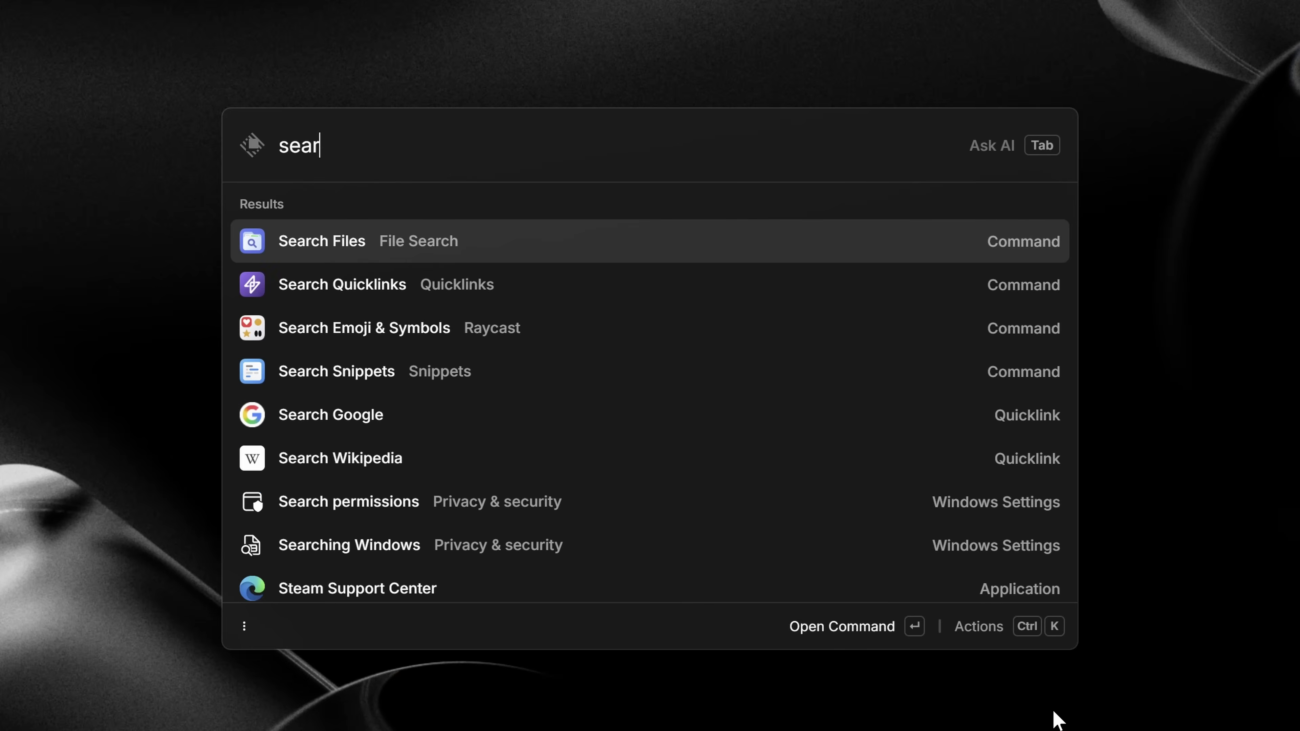
pyautogui.write('ch snippets')
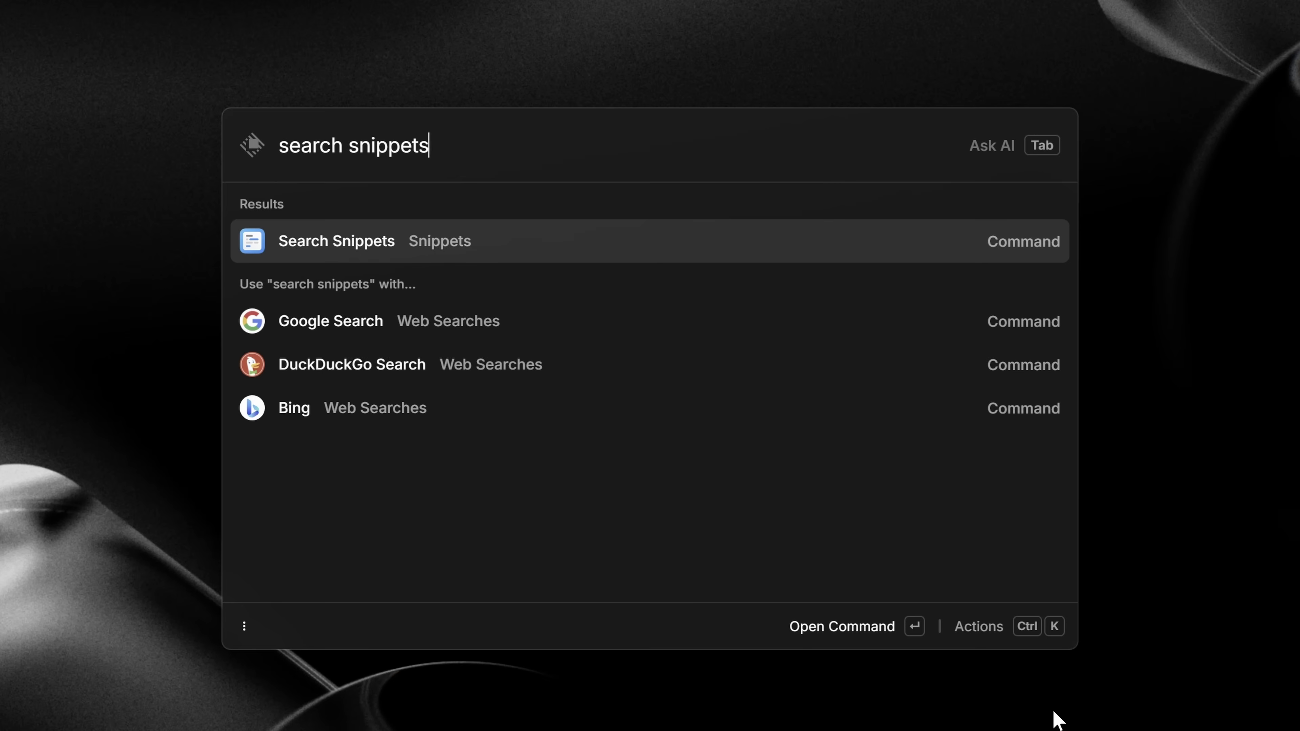
pyautogui.press('Return')
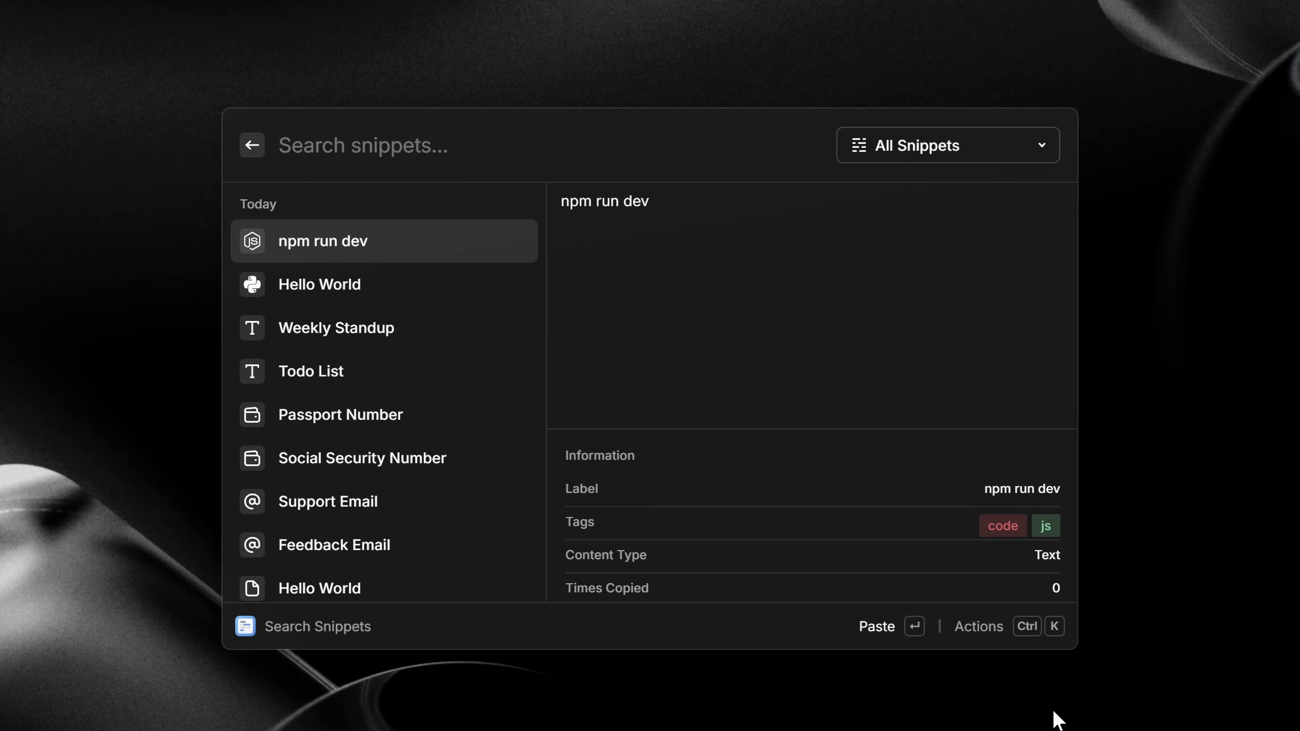
pyautogui.press('Down')
pyautogui.press('Down')
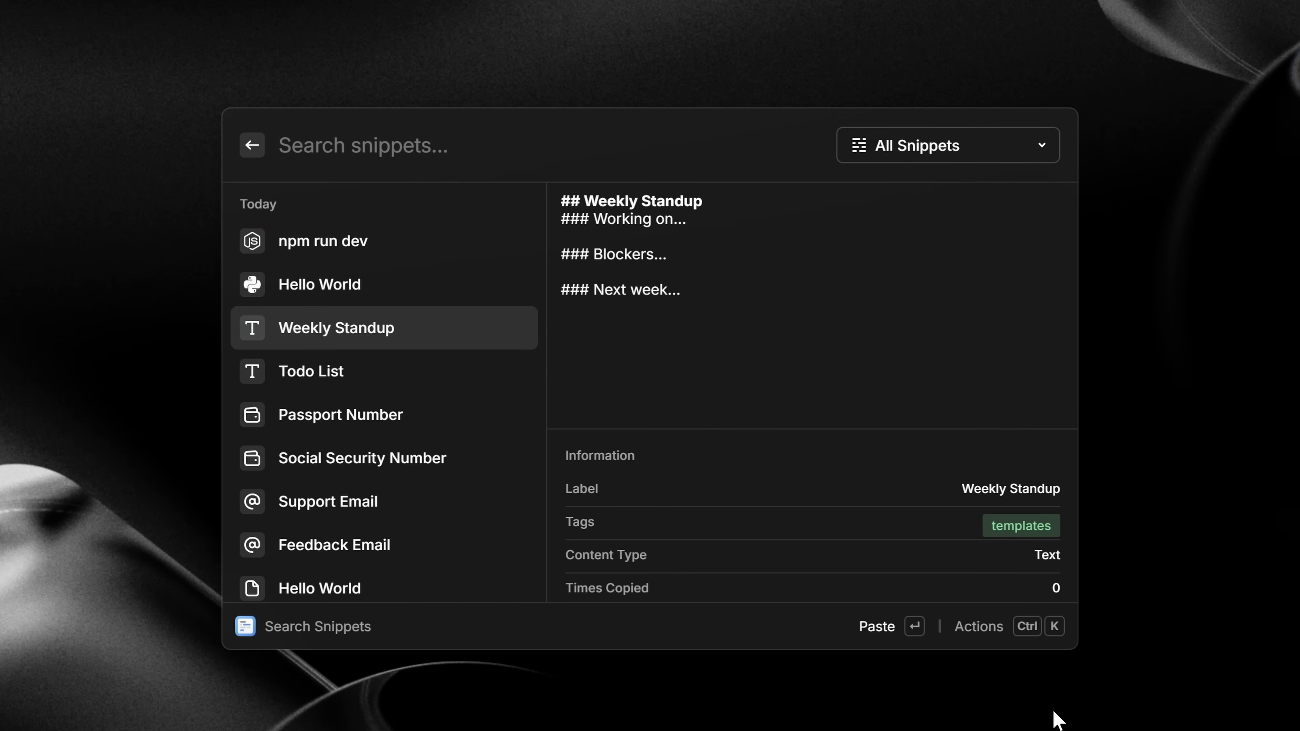
pyautogui.press('Down')
pyautogui.press('Down')
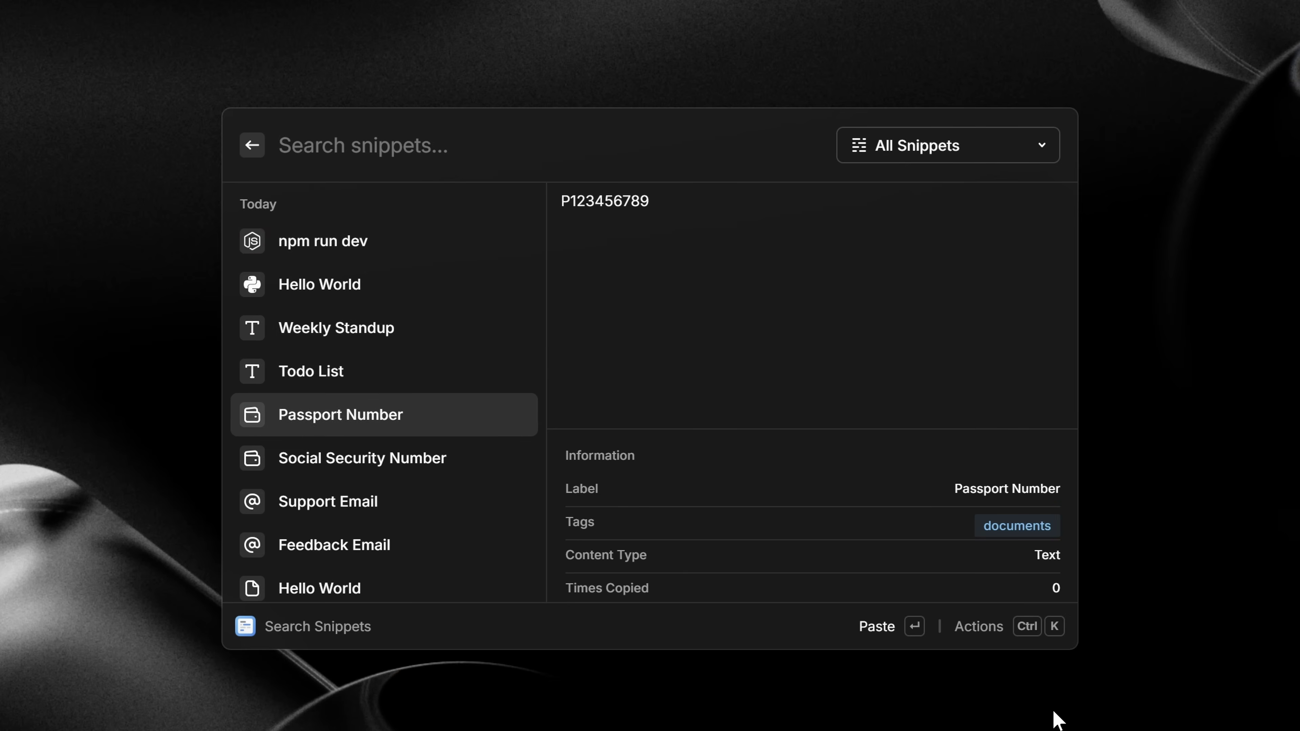
pyautogui.press('Down')
pyautogui.press('Down')
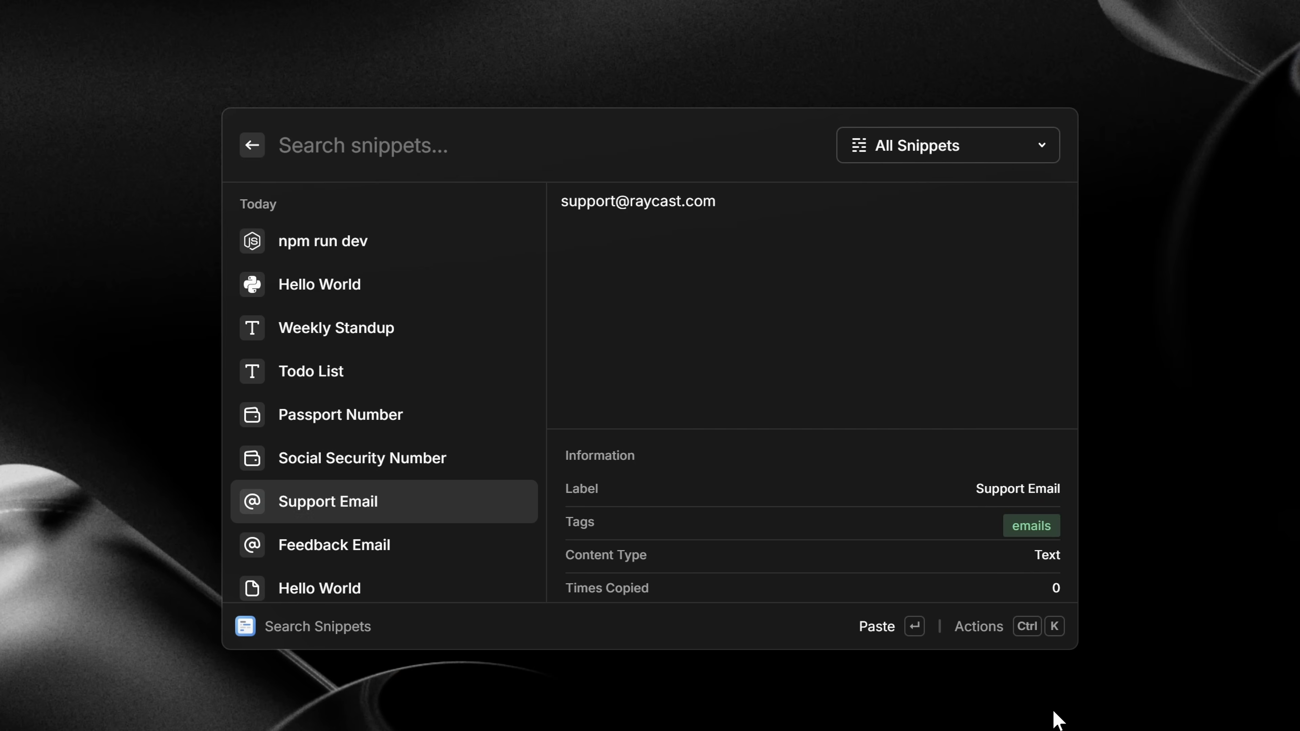
# - Preview the Feedback Email snippet and filter the list to the documents tag
pyautogui.press('Down')
pyautogui.hotkey('ctrl', 'p')
pyautogui.press('Down')
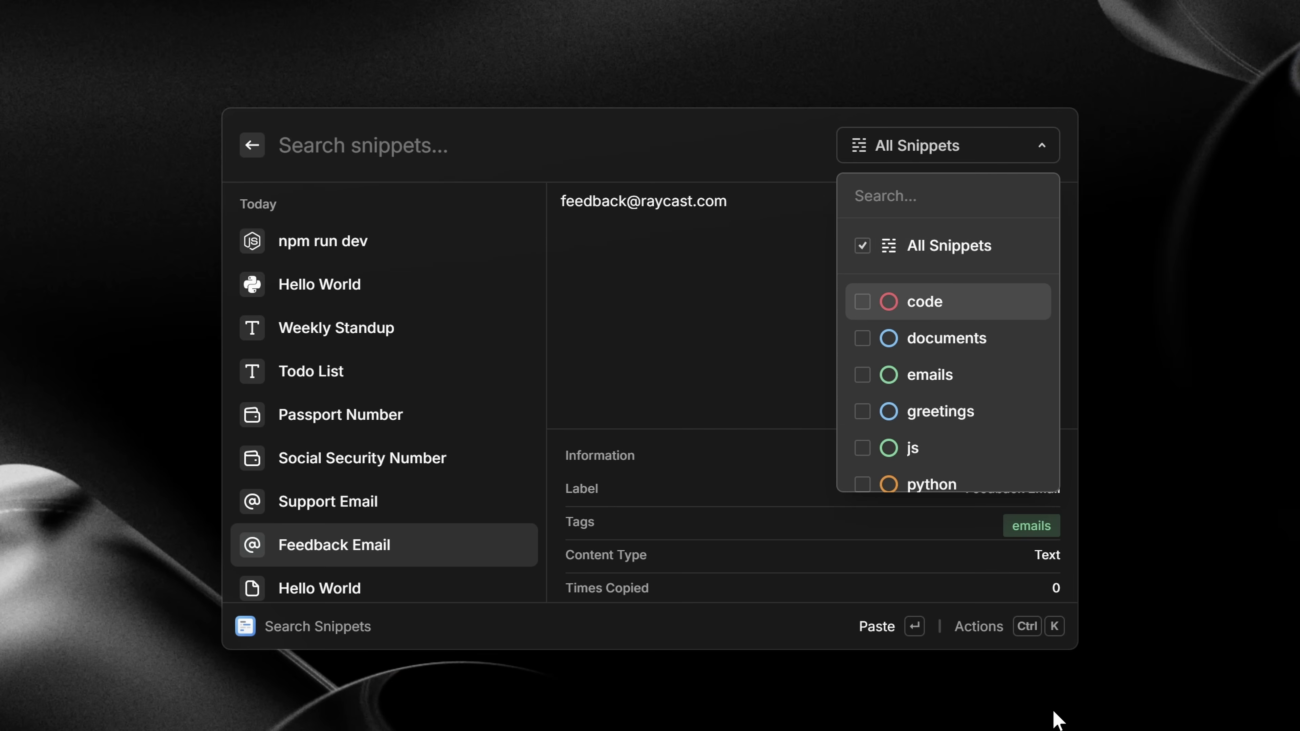
pyautogui.press('Down')
pyautogui.press('Return')
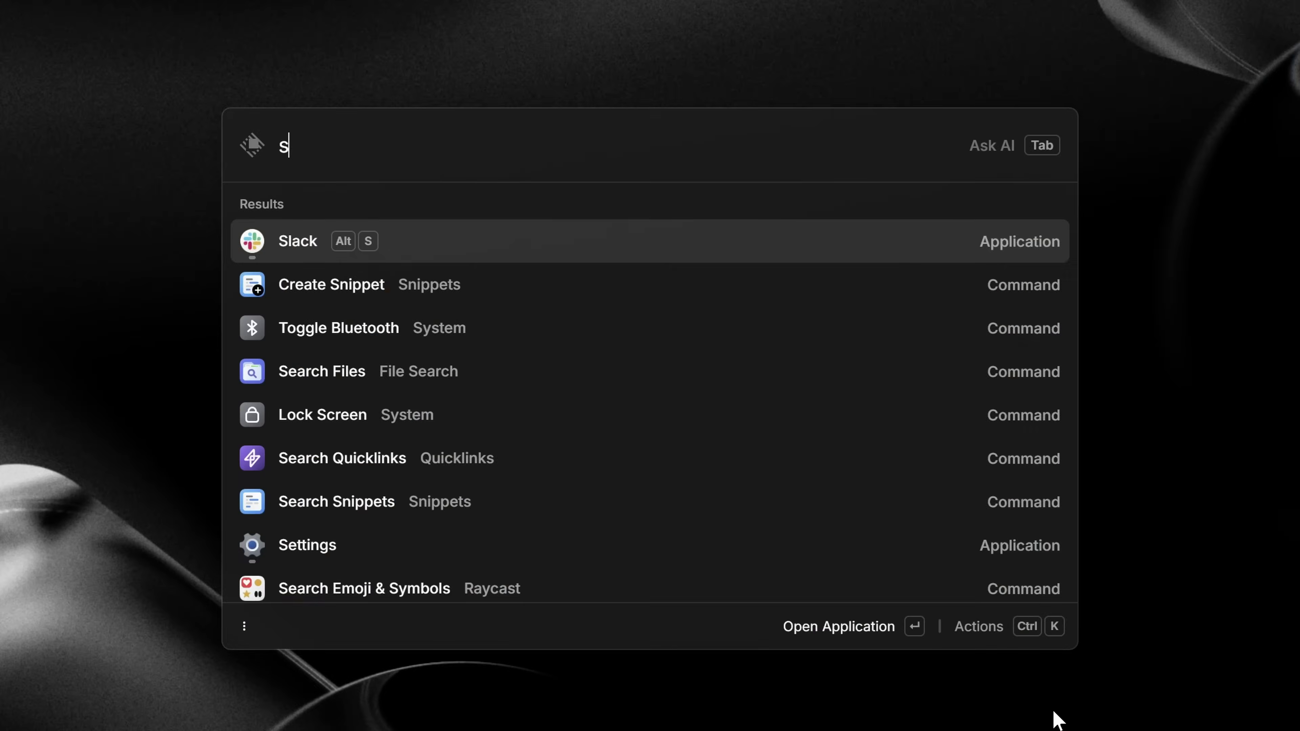
# - Search GIPHY GIFs for 'side eye' using the sgif command
pyautogui.write('tore')
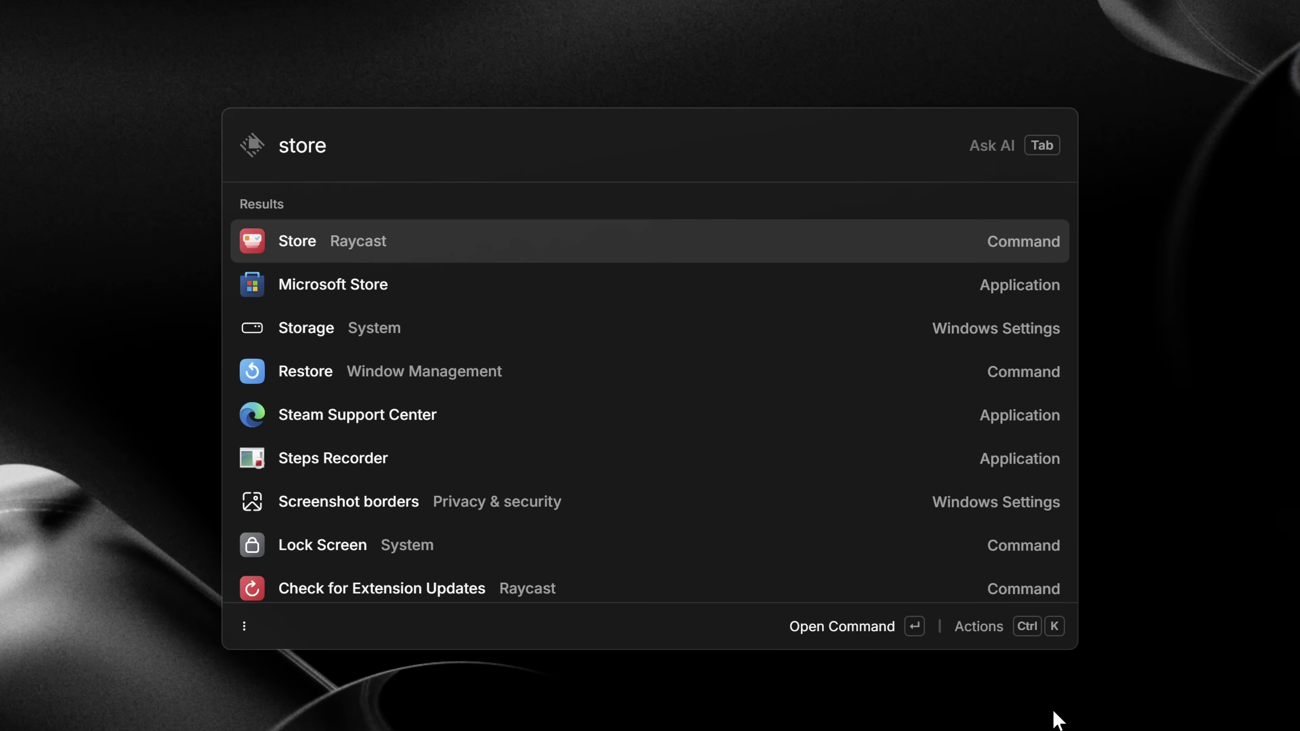
pyautogui.hotkey('ctrl', 'BackSpace')
pyautogui.write('sgif')
pyautogui.press('Return')
pyautogui.write('si')
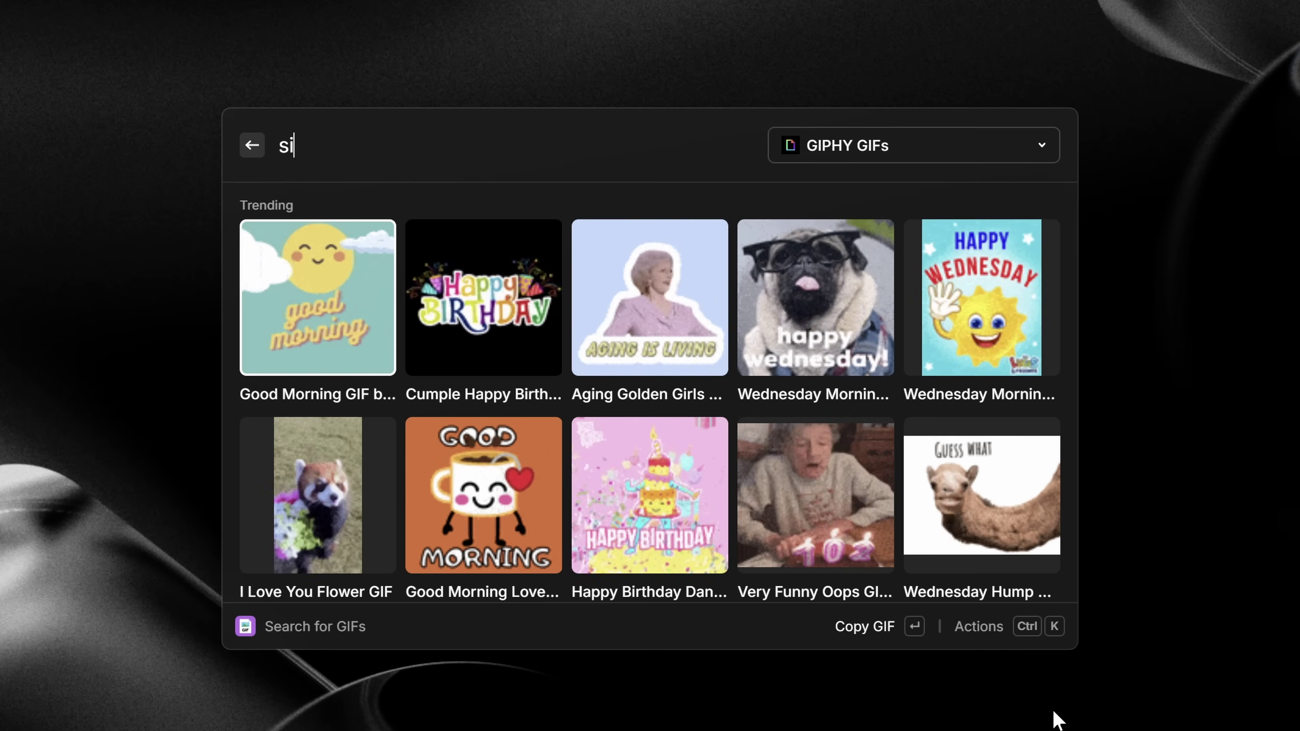
pyautogui.write('de eye')
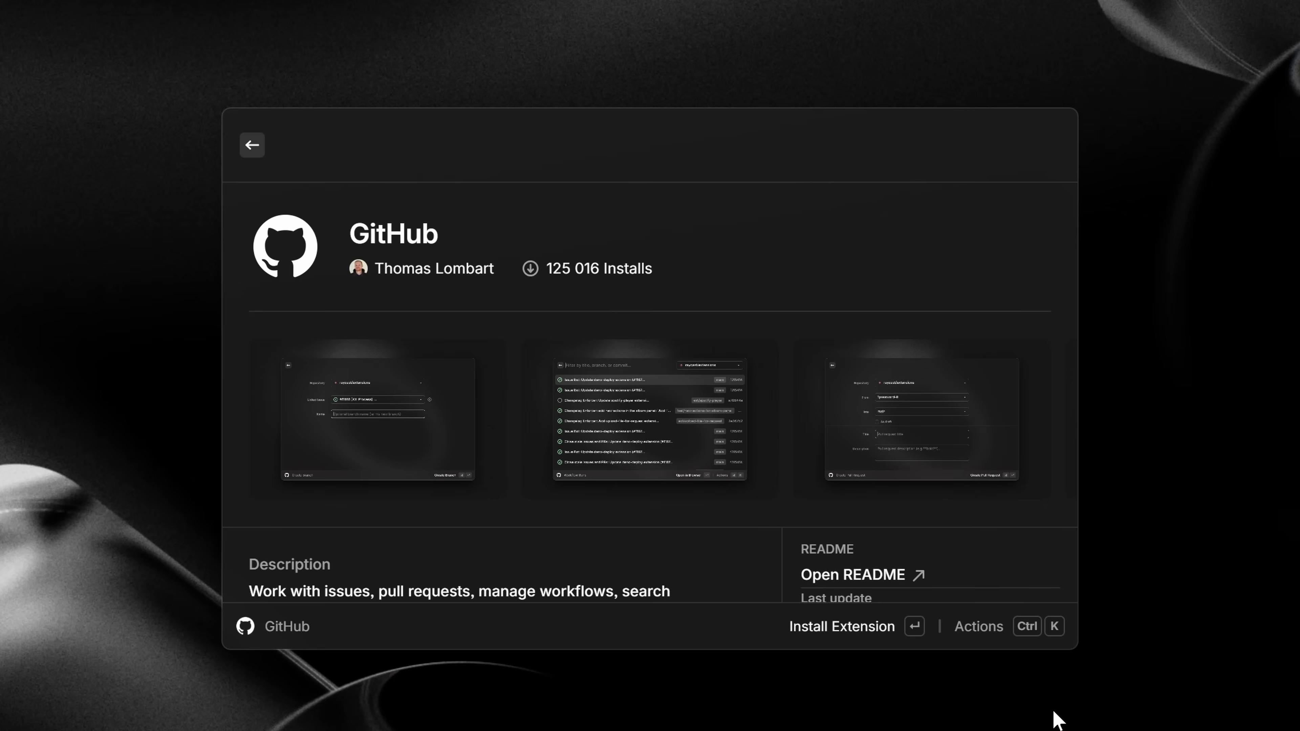
# - Browse the Store extensions, viewing Spotify Player's details and moving down the list
pyautogui.press('Down')
pyautogui.press('Down')
pyautogui.press('Down')
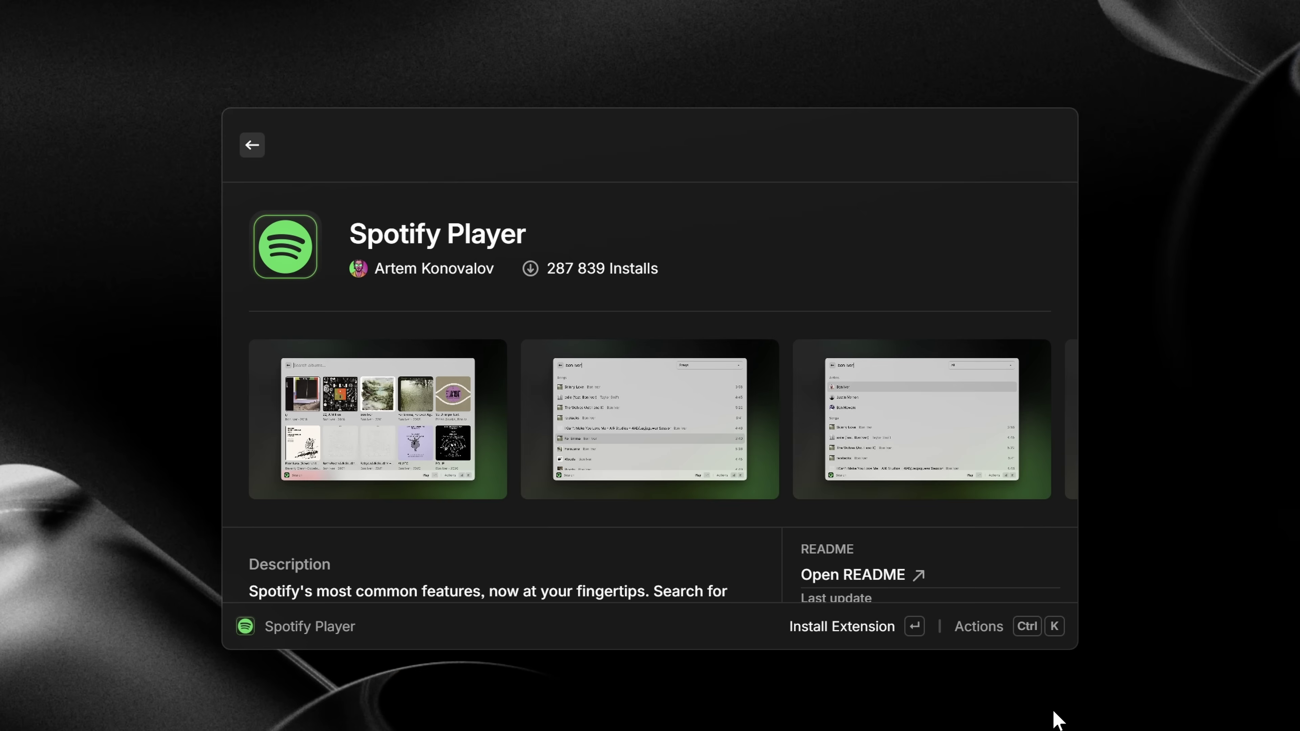
pyautogui.press('Down')
pyautogui.press('Down')
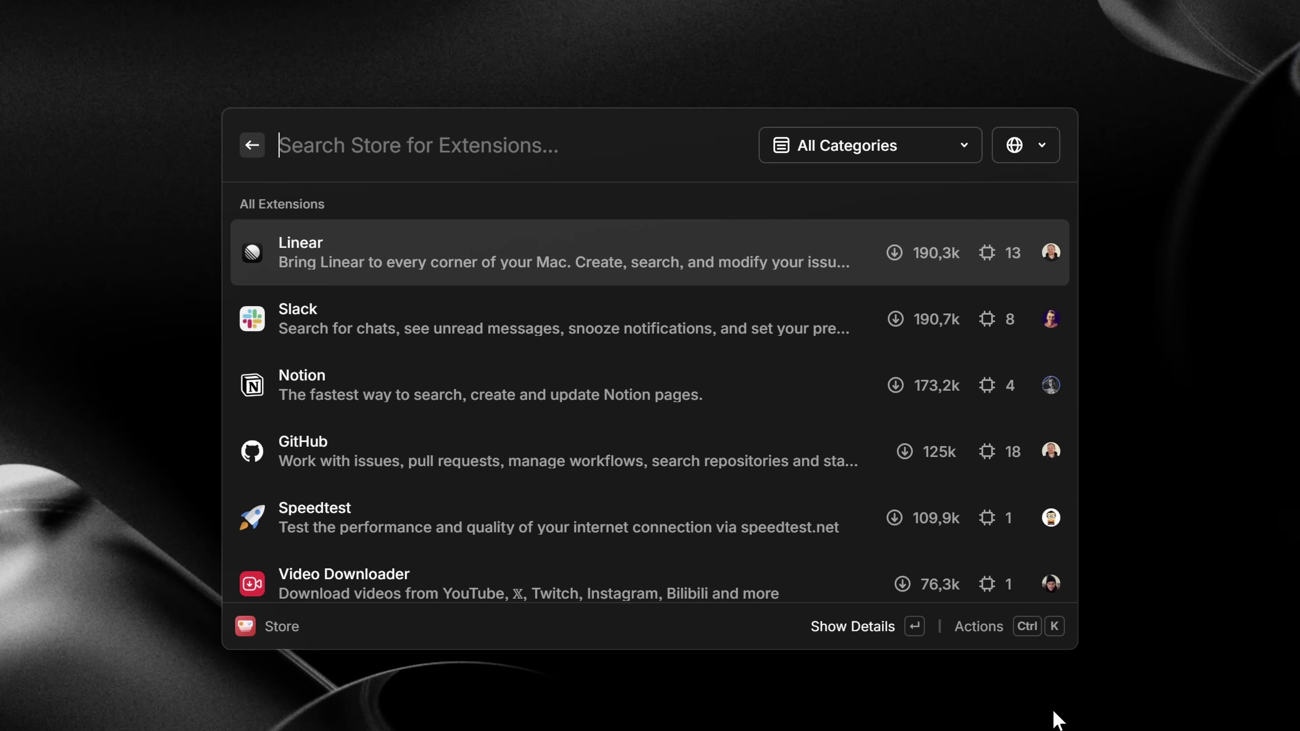
pyautogui.press('Down')
pyautogui.press('Down')
pyautogui.press('Down')
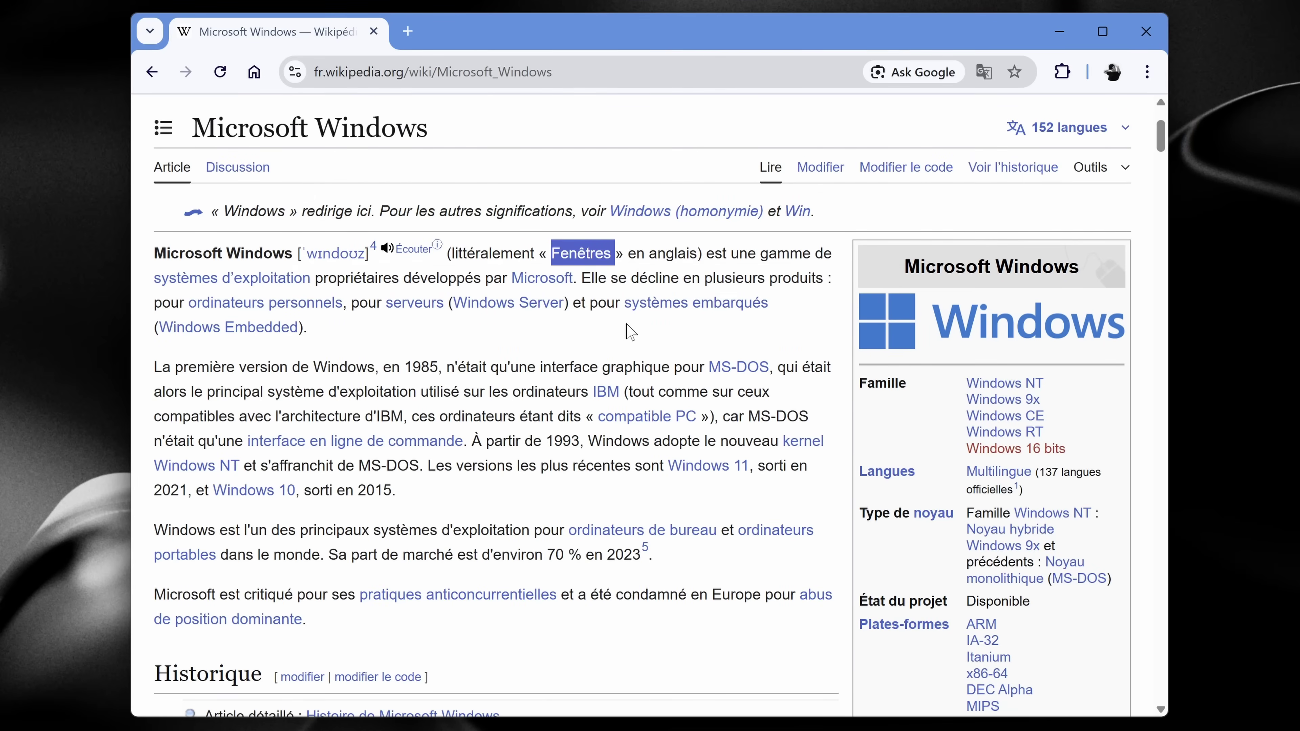
# - Ask Quick AI over the French Wikipedia page how to pronounce Fenêtres
pyautogui.hotkey('alt', 'space')
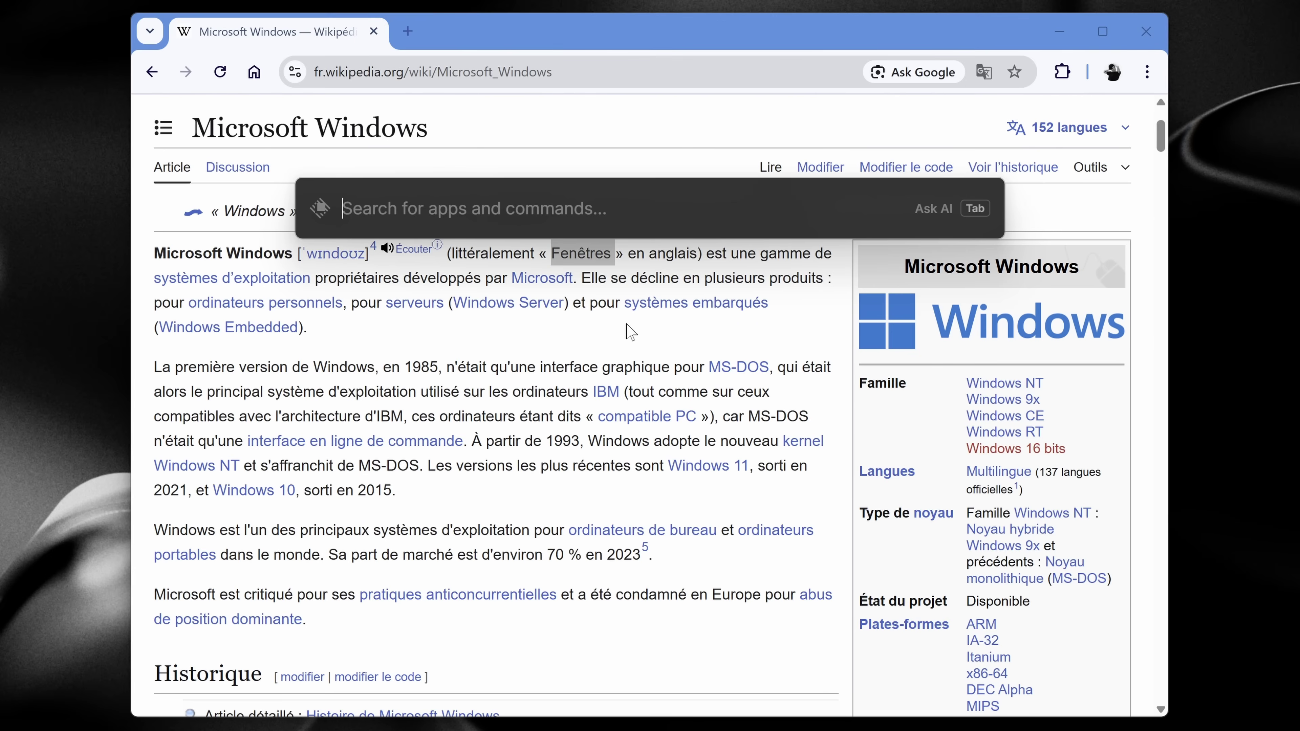
pyautogui.press('Tab')
pyautogui.write('ho')
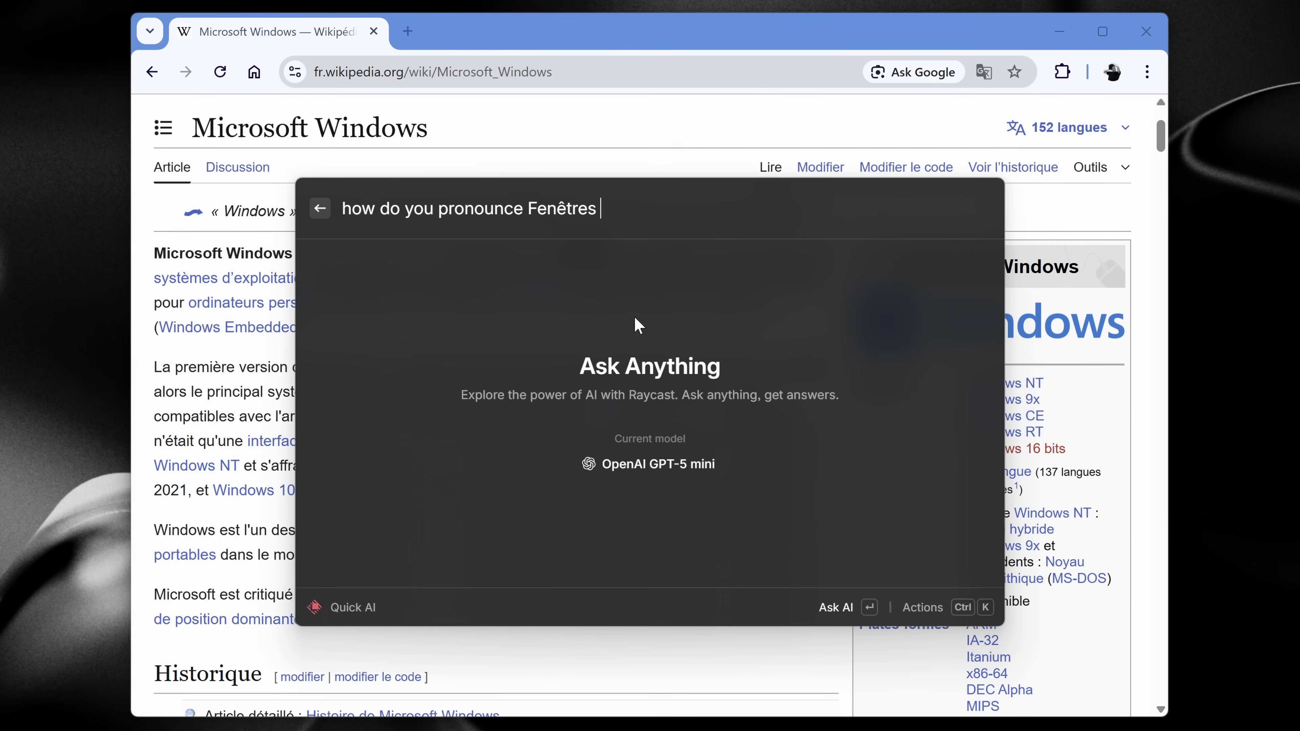
pyautogui.press('Return')
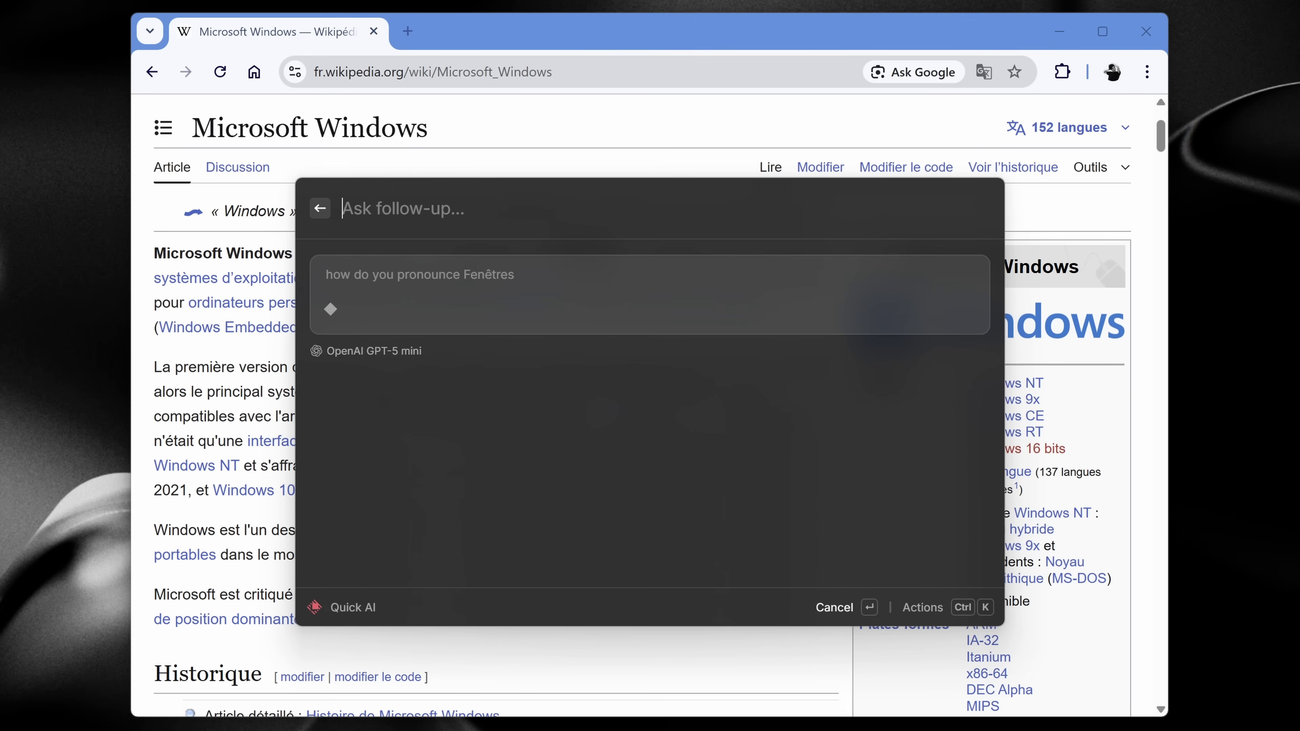